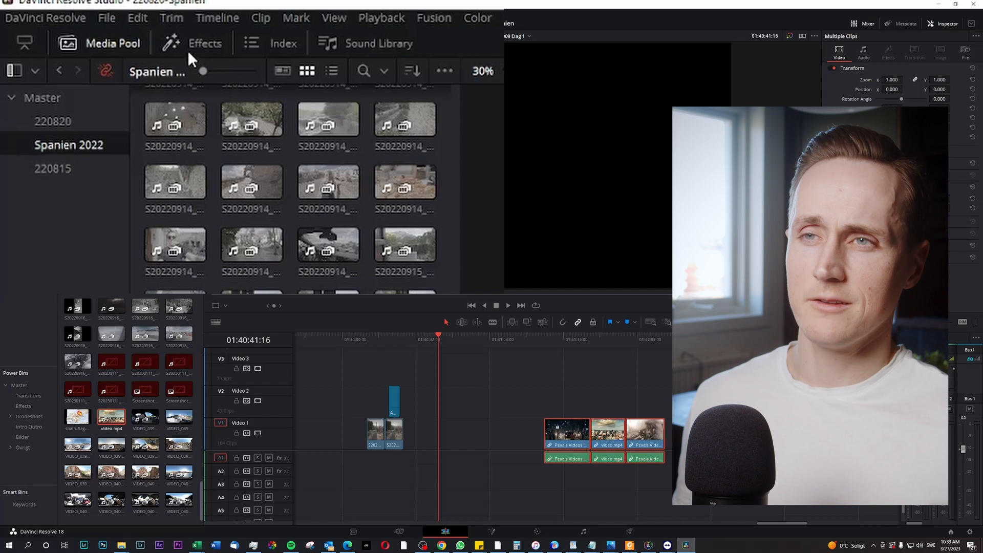
- Open the effects library and display the Titles category of the Toolbox, down to the Text+ and Fusion titles
click(188, 50)
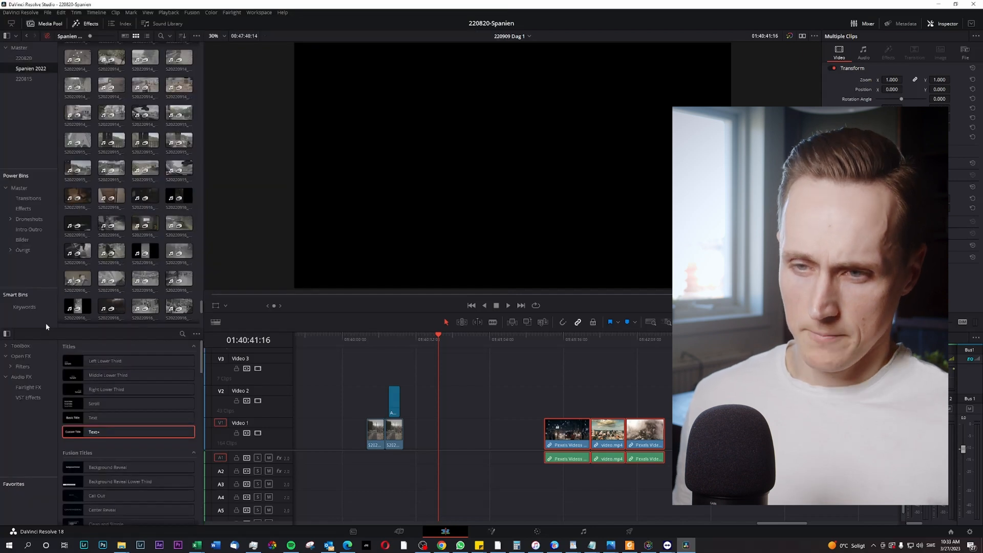
click(7, 357)
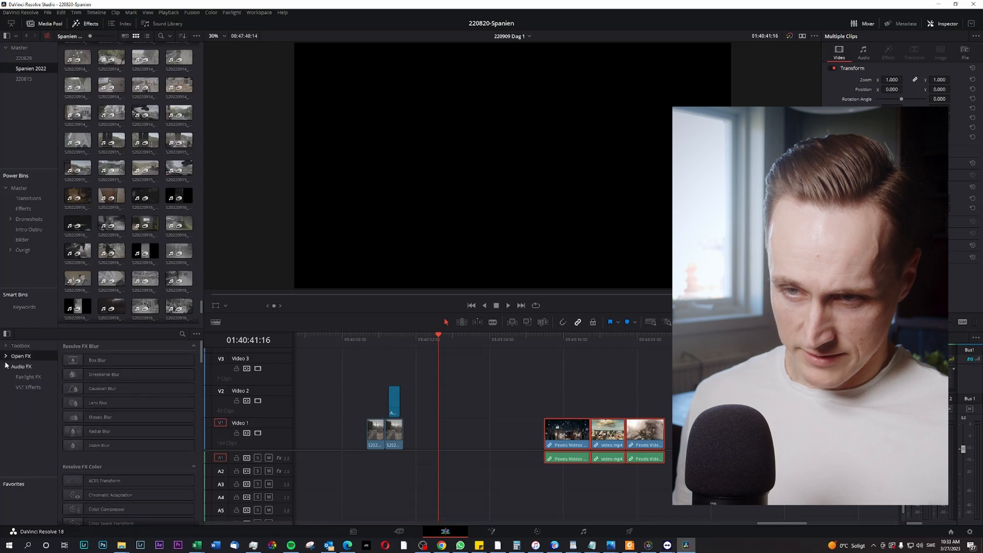
click(7, 366)
click(6, 366)
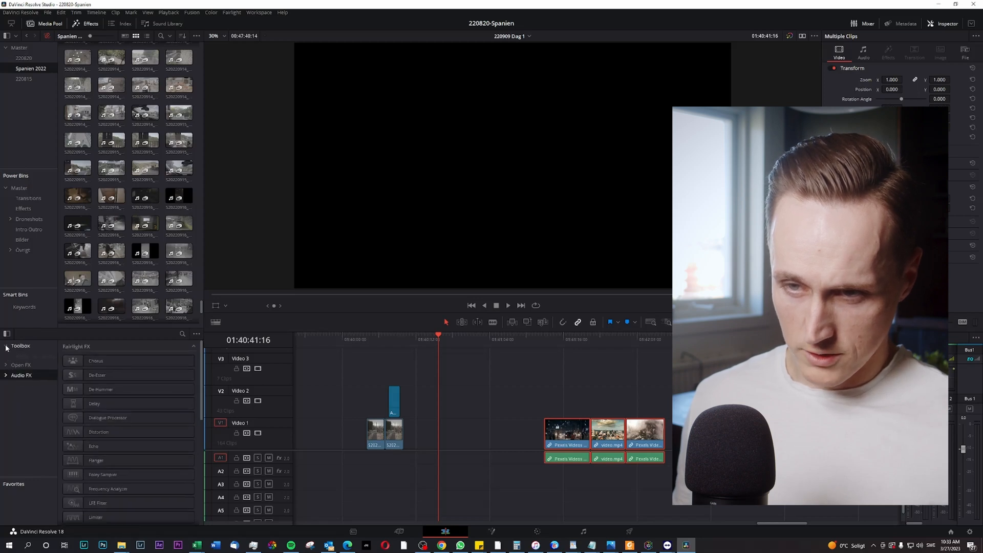
click(6, 345)
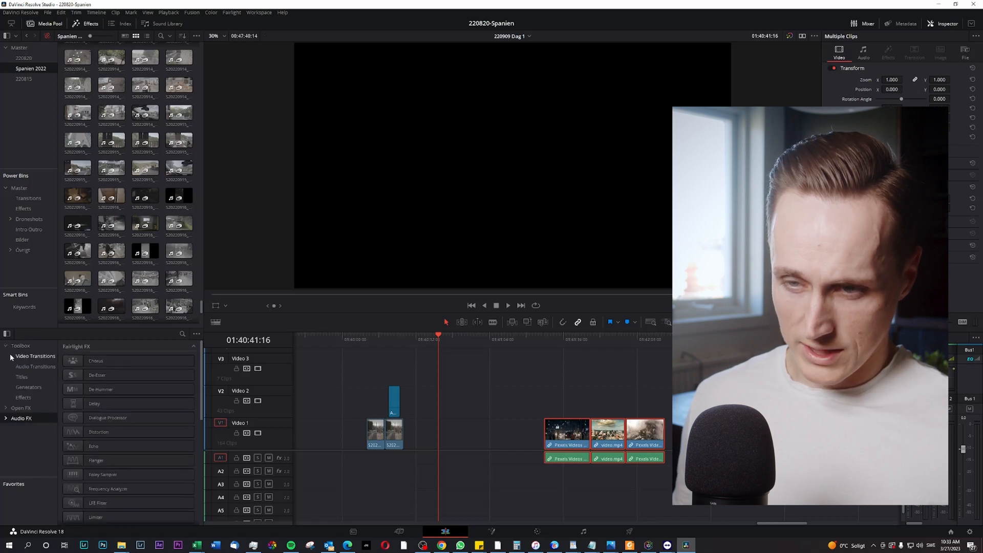
click(28, 380)
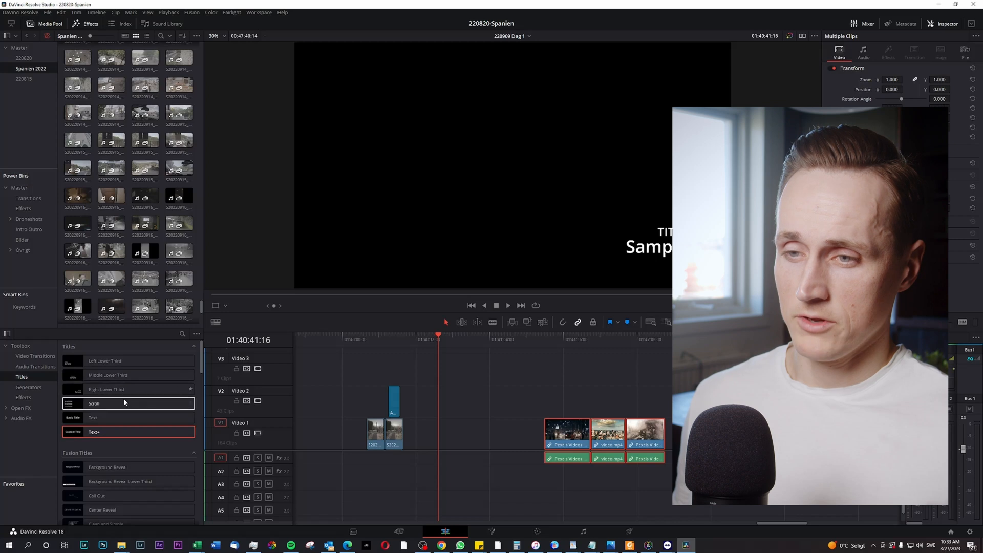
scroll(78, 496, down, 2)
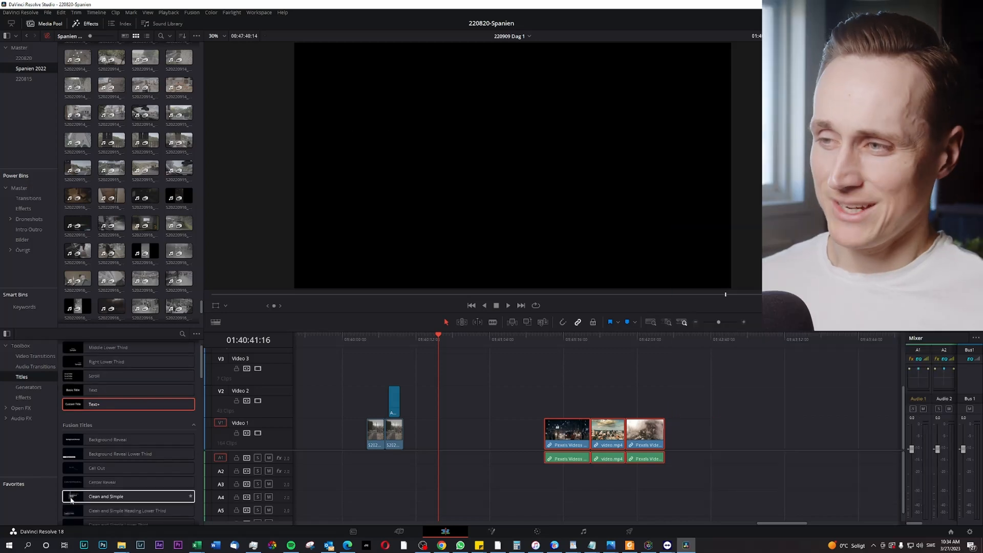
- Add a Text+ title to Video 1 at 01:40:54:00, in the gap between the existing clips, and select it
key(ctrl+z)
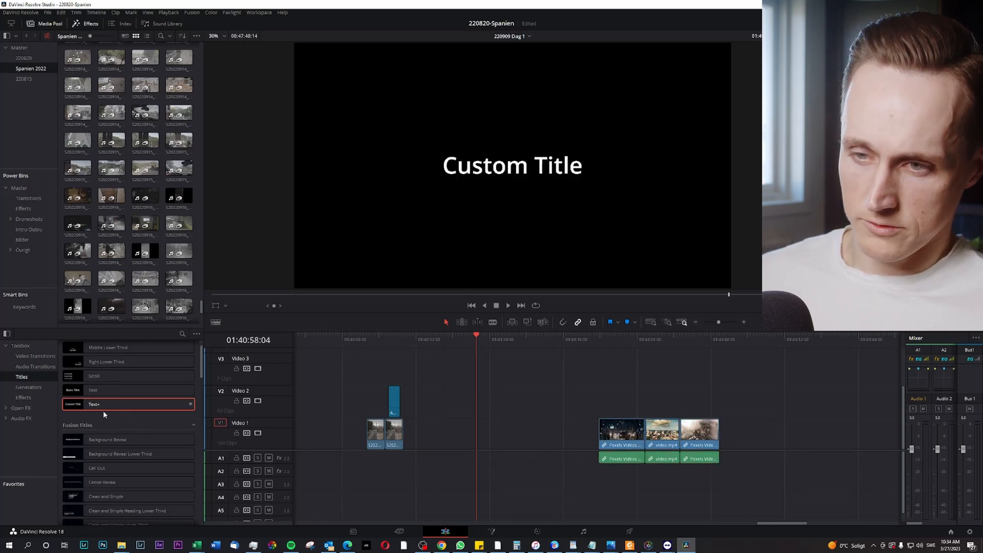
drag(91, 407, 468, 442)
click(468, 340)
scroll(504, 392, up, 2)
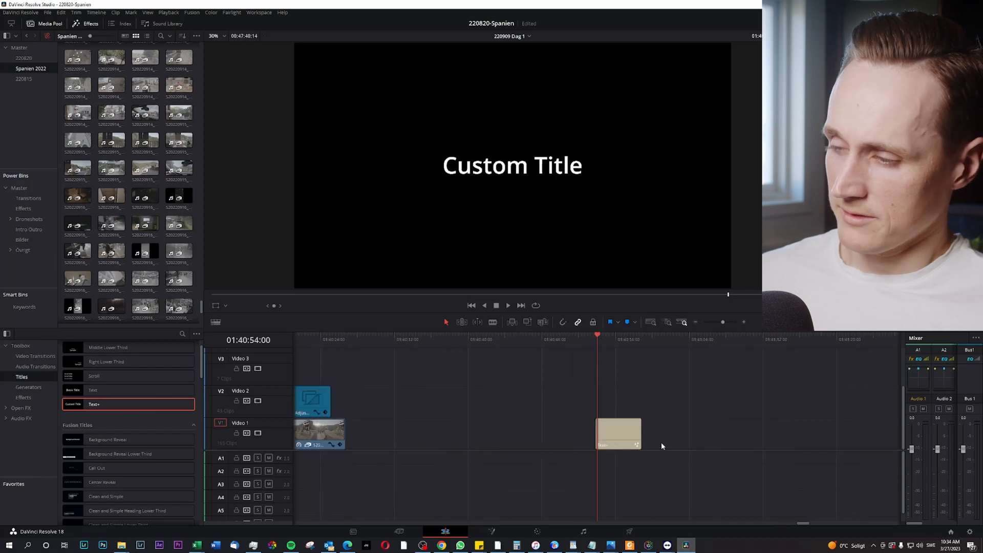
click(622, 434)
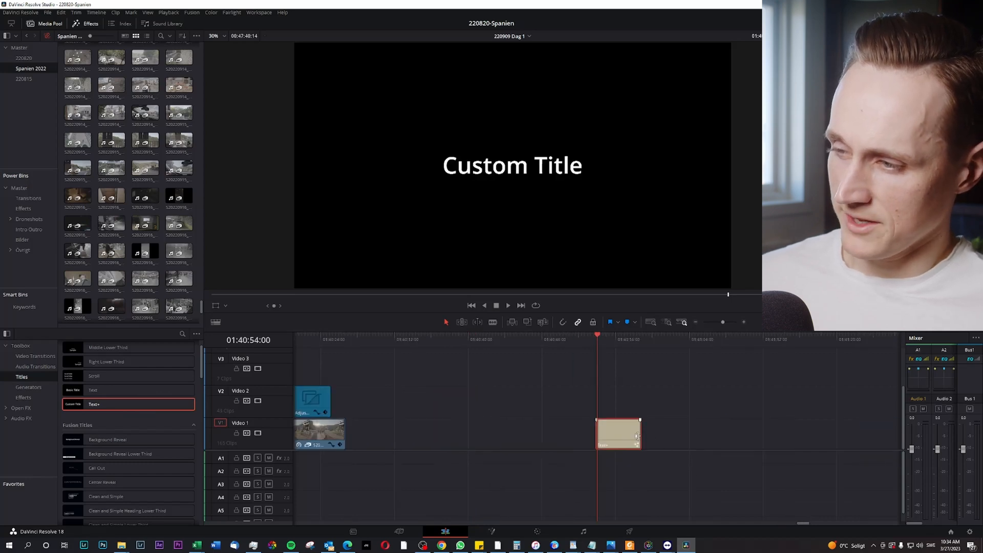
- Extend the end of the Text+ clip on Video 1 to make the title last longer
scroll(623, 399, down, 3)
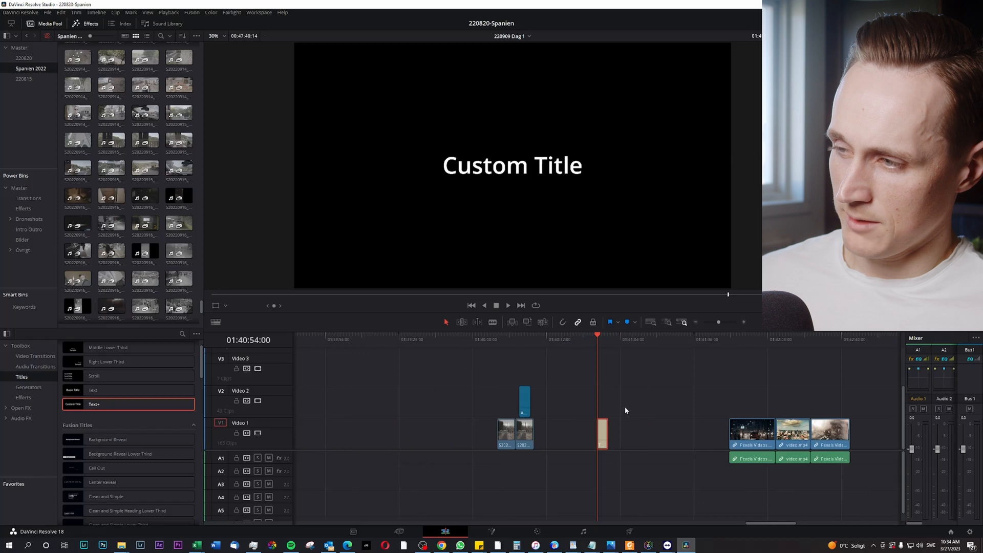
scroll(624, 407, up, 3)
scroll(621, 412, down, 3)
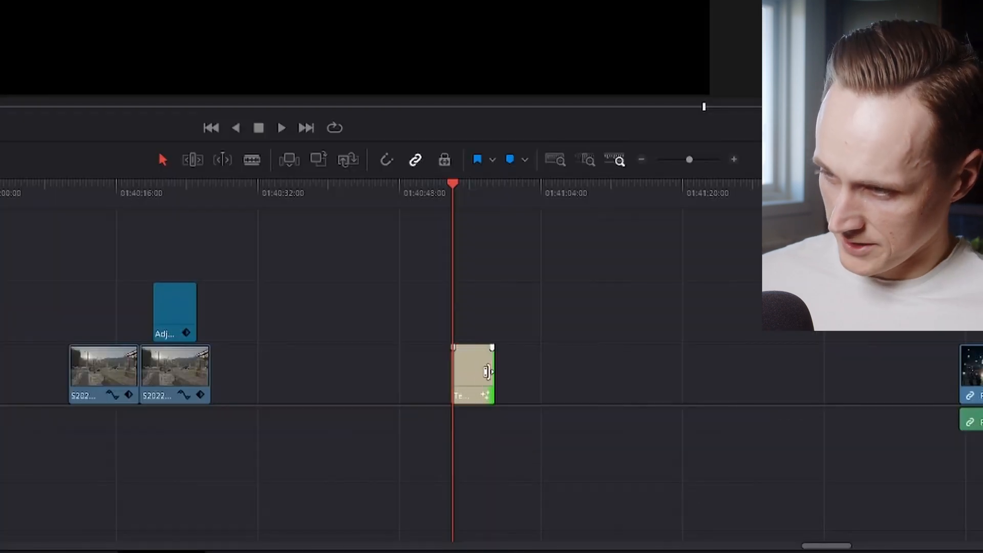
drag(618, 431, 652, 431)
drag(558, 370, 597, 377)
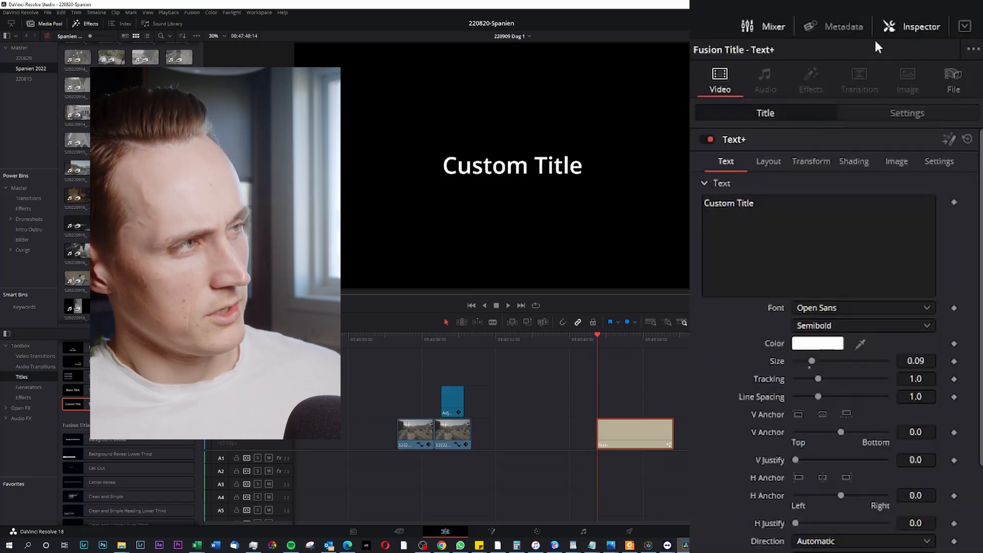
- Replace the Text+ title's placeholder text with "Later that evening" in the Inspector
click(914, 27)
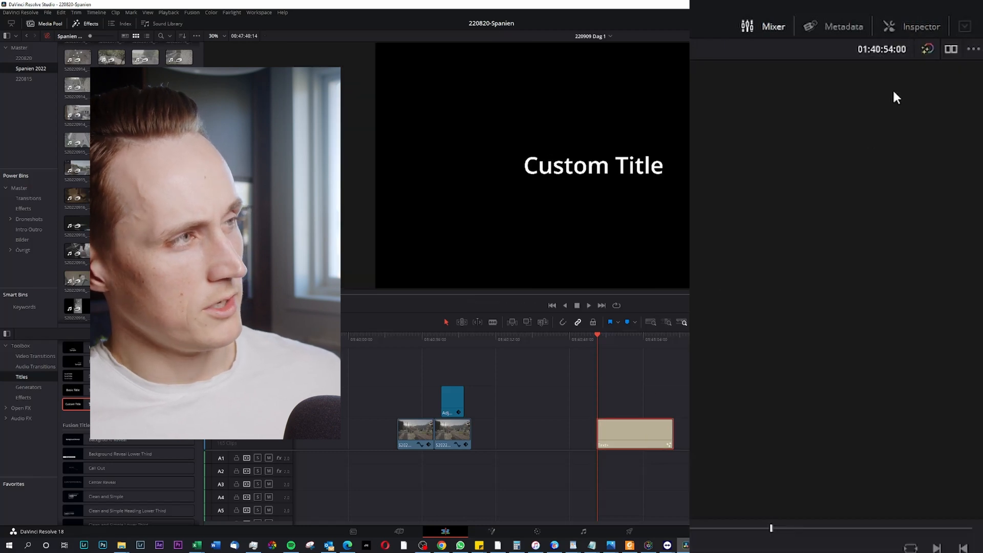
click(919, 29)
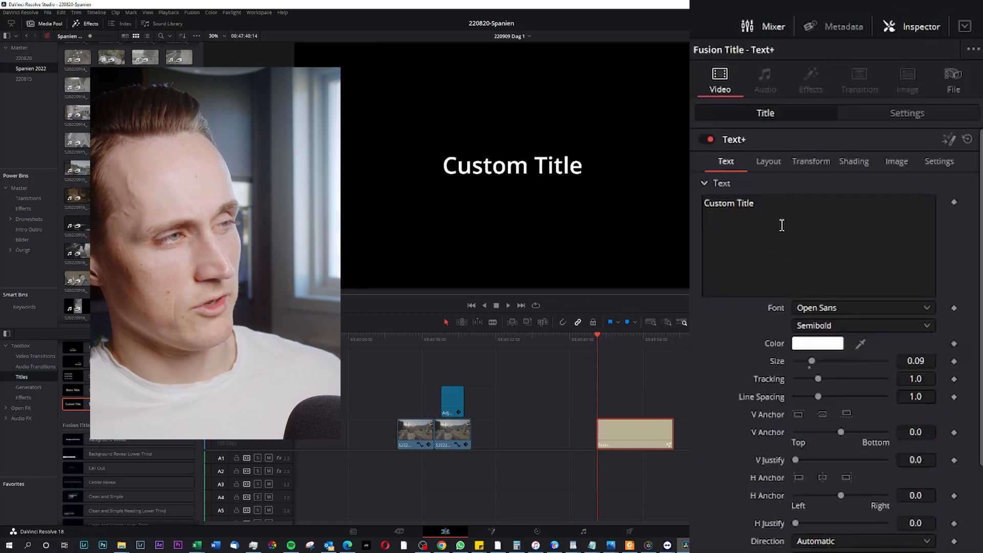
click(795, 218)
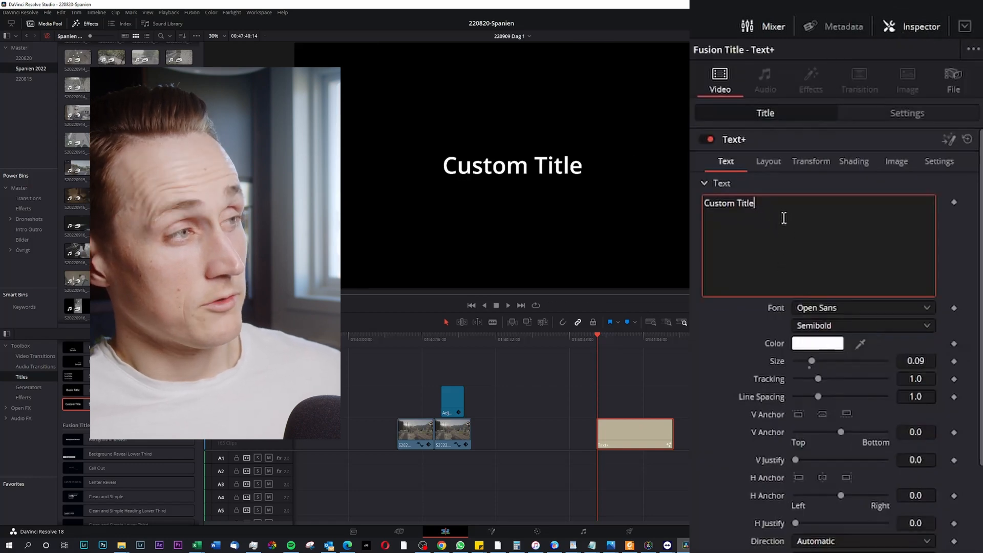
drag(775, 203, 705, 203)
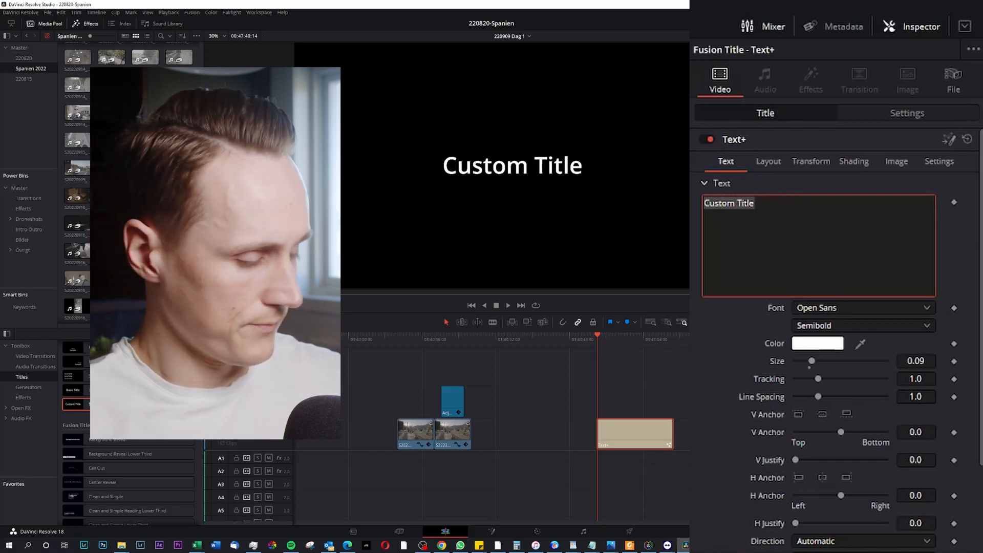
key(BackSpace)
text(Later this)
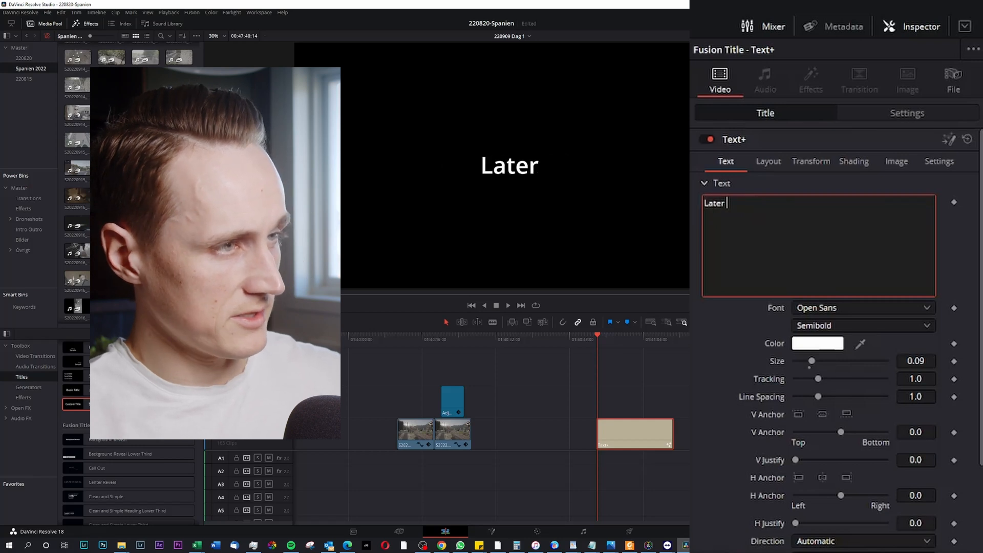
key(BackSpace)
key(BackSpace)
key(BackSpace)
text(at even)
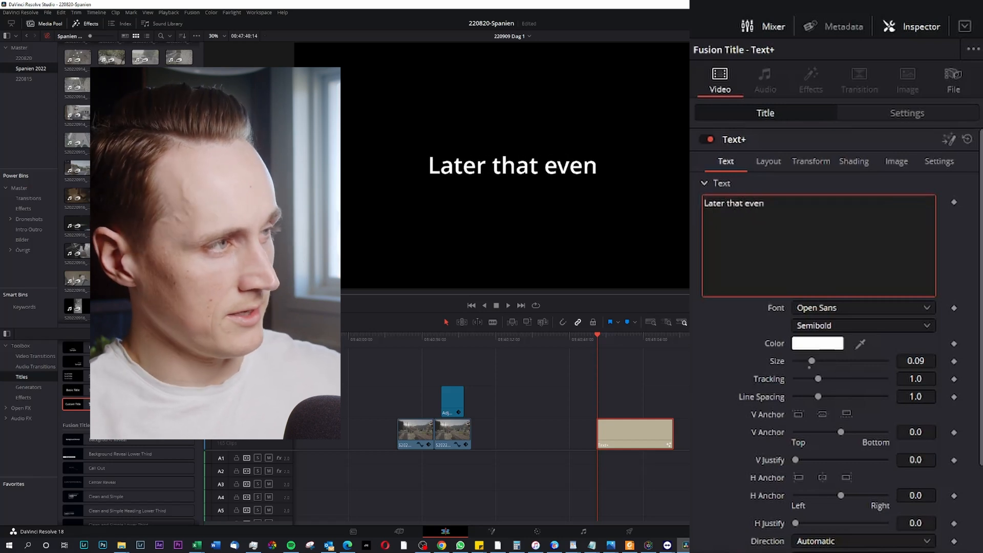
text(ing)
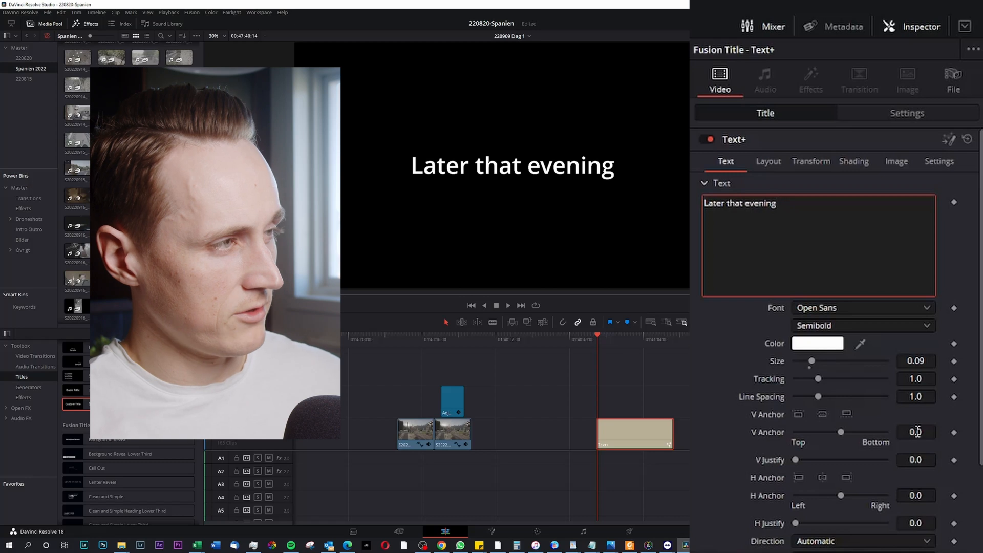
- Change the title's font to Uni Sans in the Heavy CAPS style
key(ctrl+a)
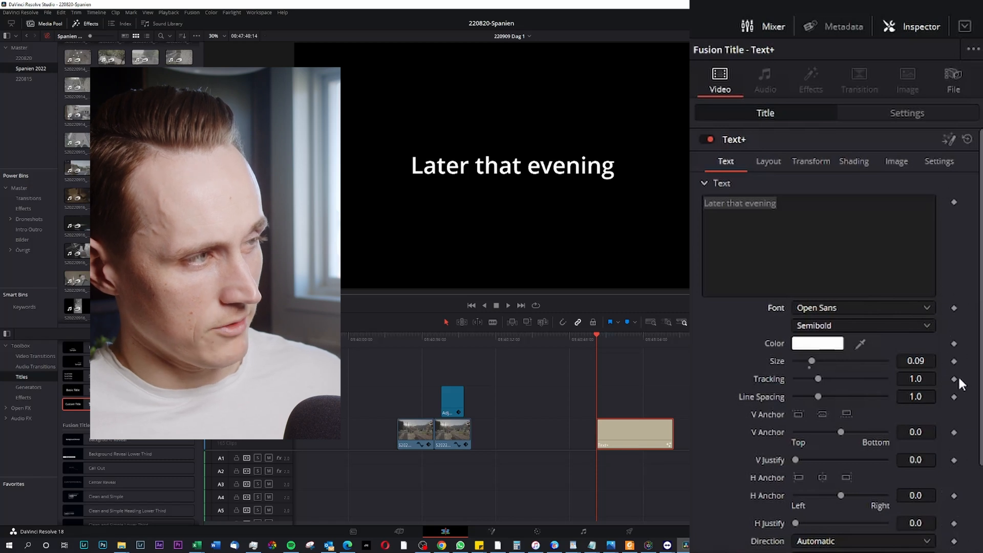
scroll(951, 404, down, 3)
scroll(947, 410, up, 3)
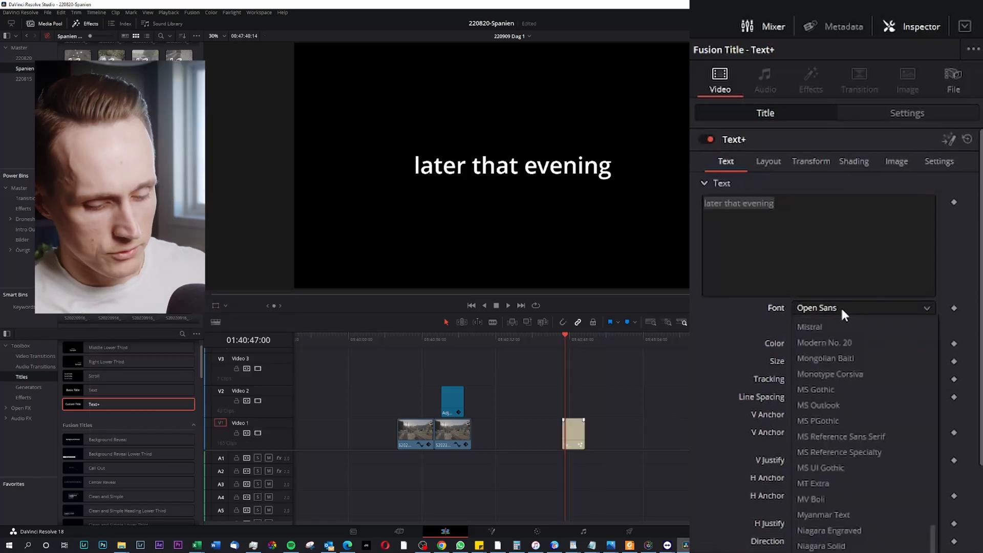
click(842, 309)
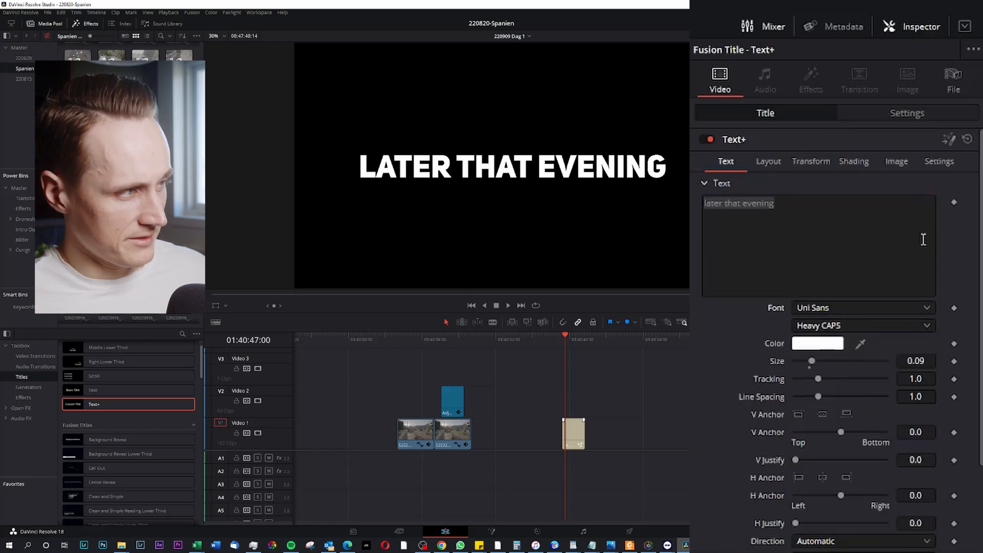
- Set the title's Write On end to 0.0 and keyframe it at the clip's start, 01:40:46:10
scroll(944, 312, down, 3)
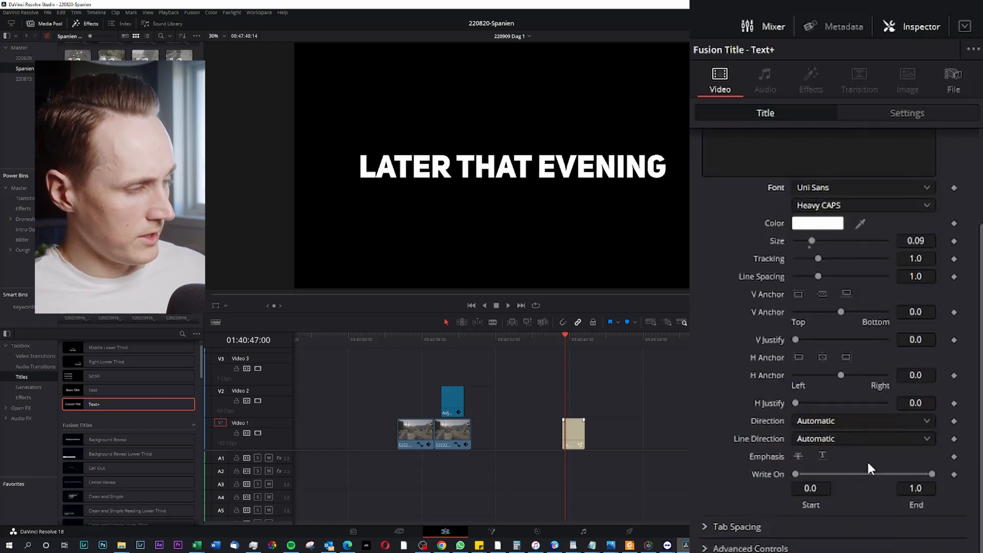
scroll(865, 363, up, 3)
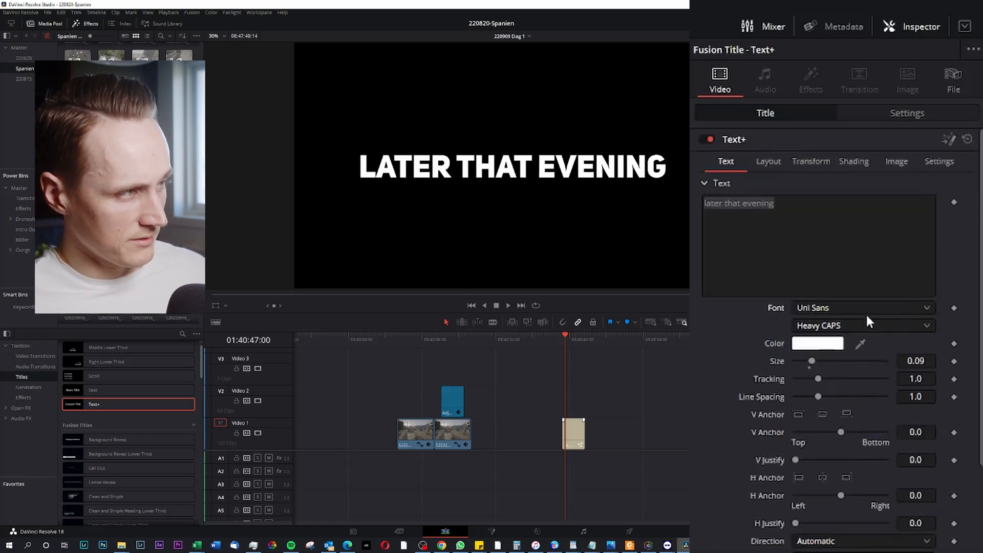
scroll(866, 312, down, 3)
drag(934, 474, 780, 478)
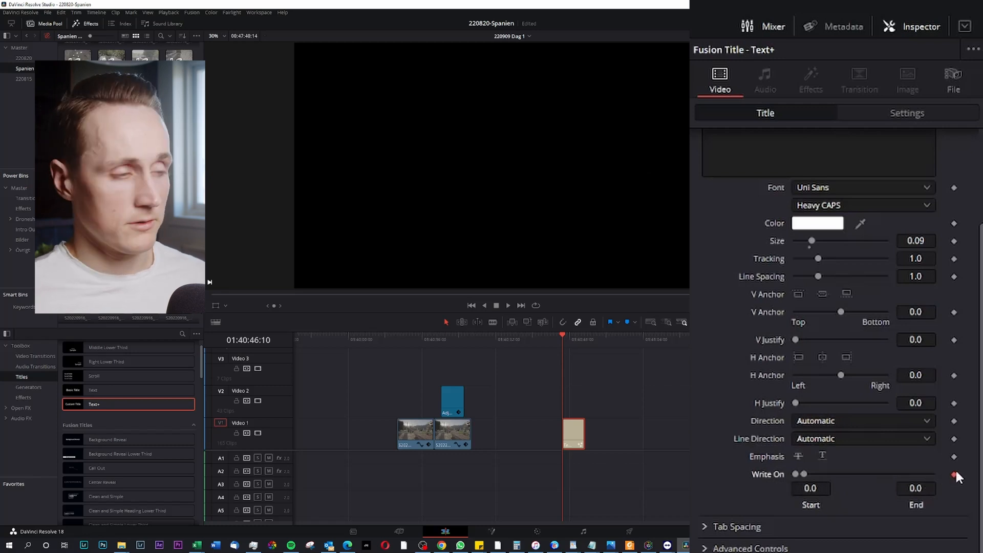
- Add a second Write On keyframe at 01:40:48:10 with the end value at 1.0
key(space)
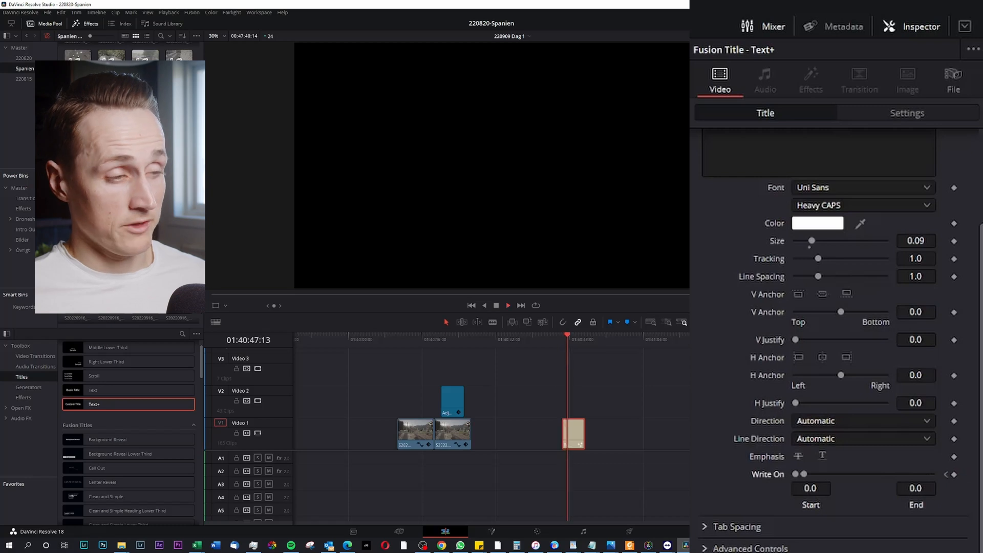
key(space)
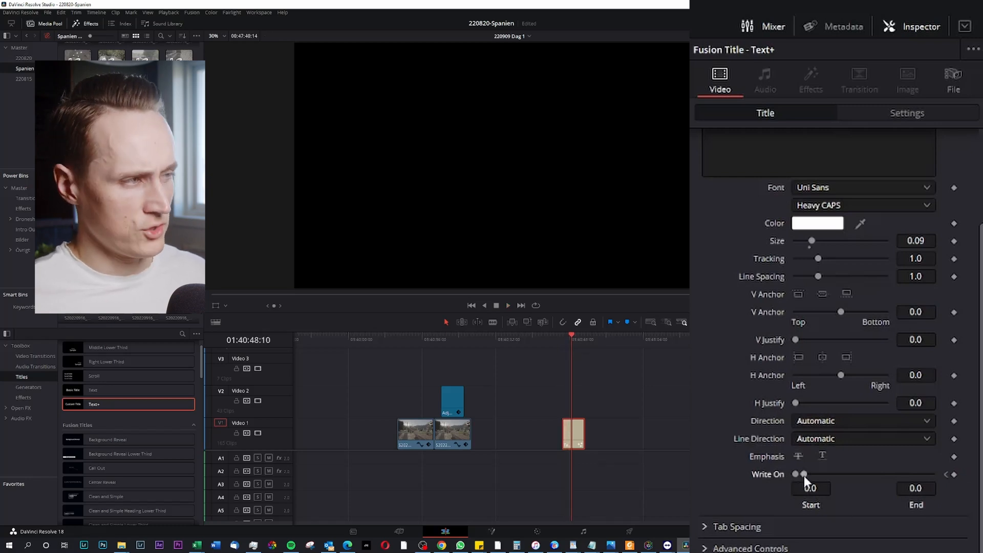
drag(804, 474, 971, 475)
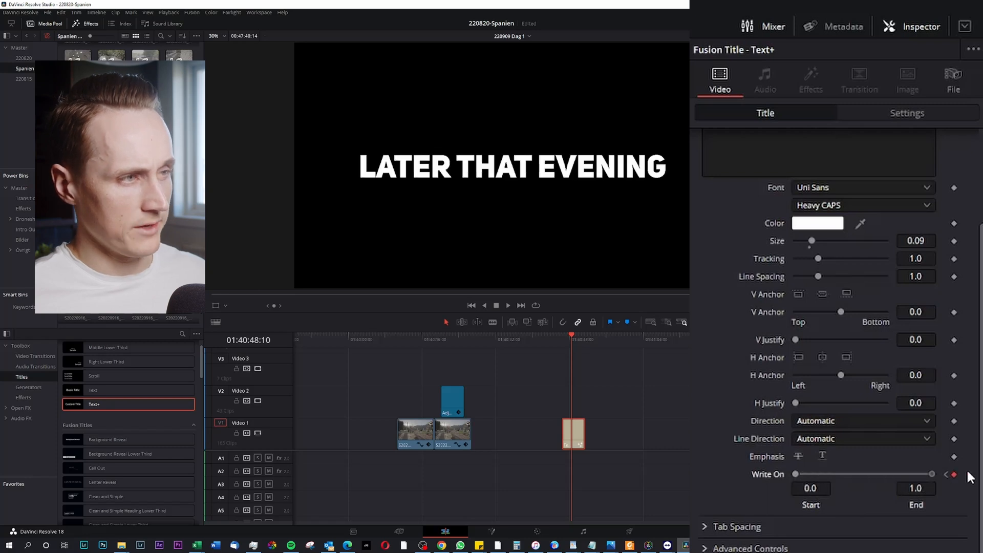
- Play the title from its start to preview the Write On animation
drag(565, 340, 563, 341)
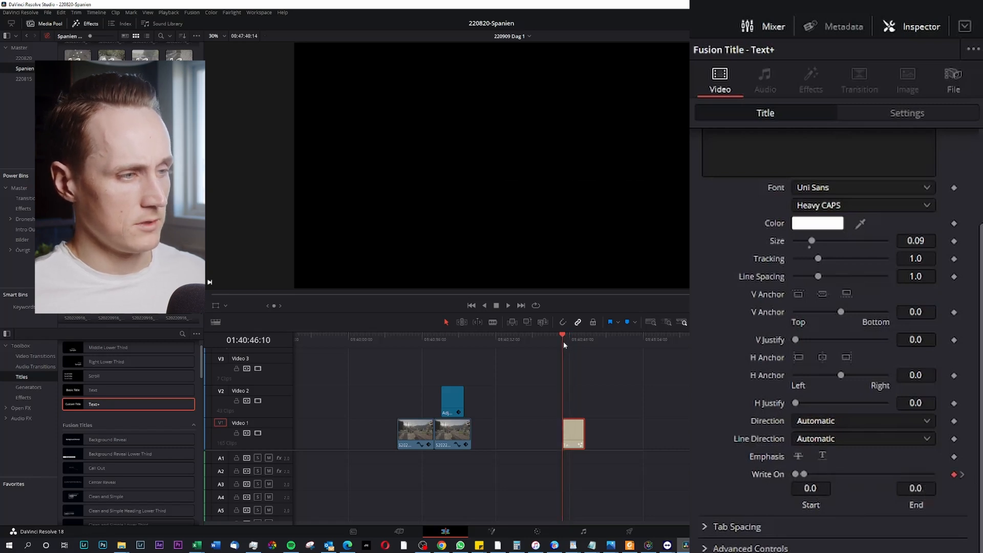
key(space)
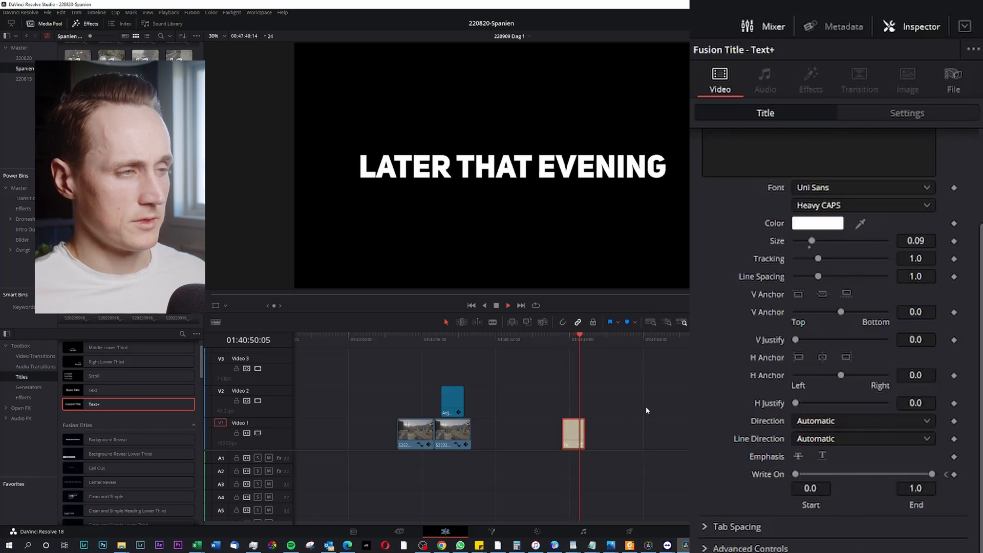
key(space)
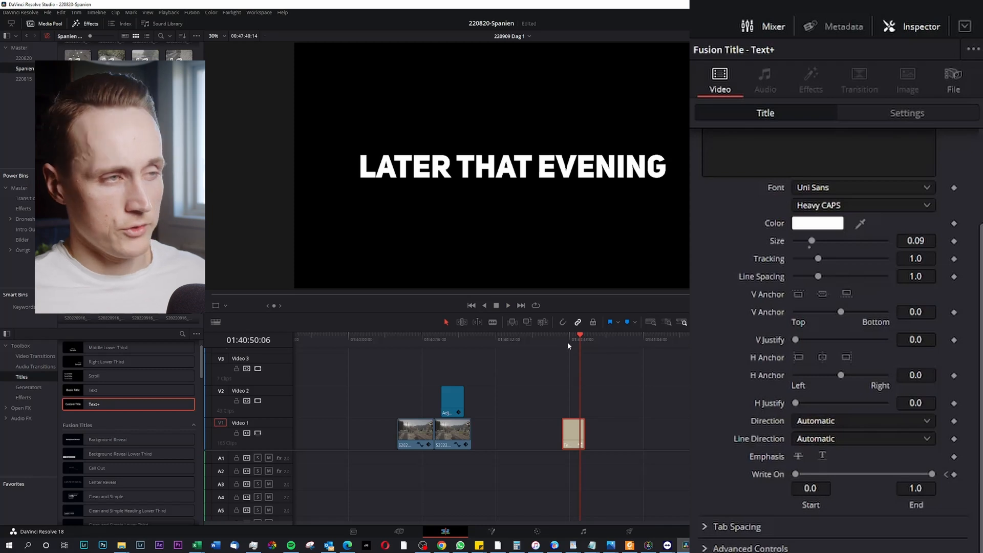
- Set the title's Size to 0.0 and keyframe it at the clip's start, 01:40:46:10
drag(568, 345, 563, 347)
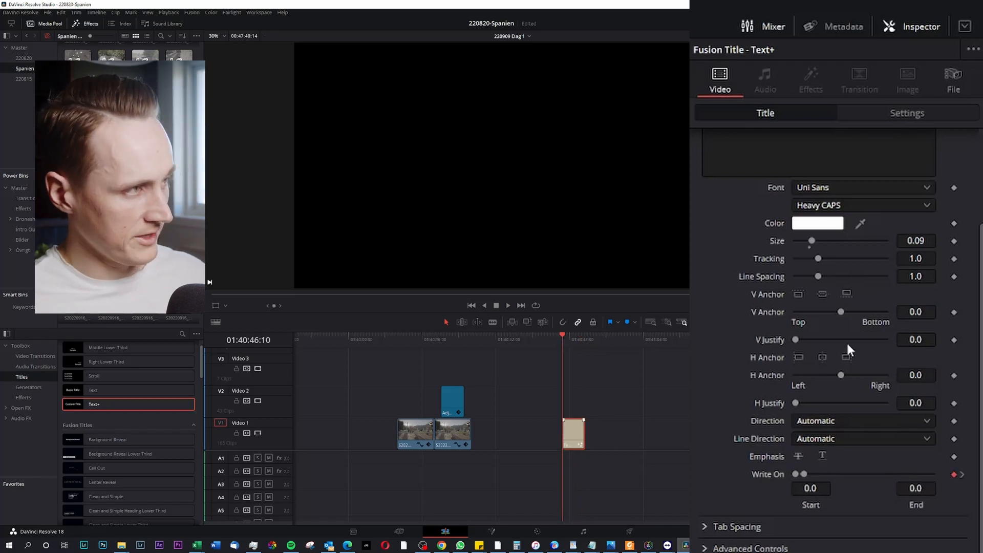
scroll(848, 349, up, 3)
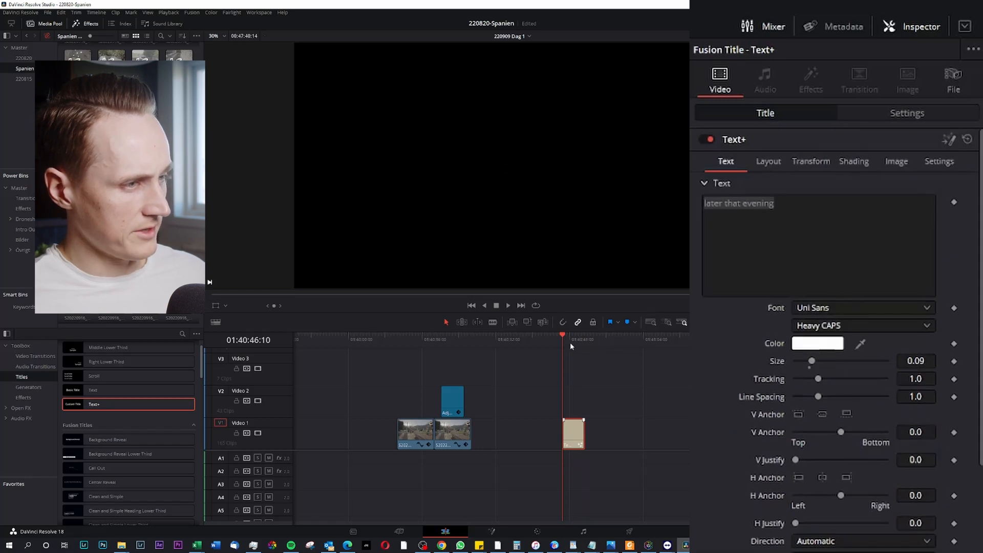
drag(570, 342, 563, 347)
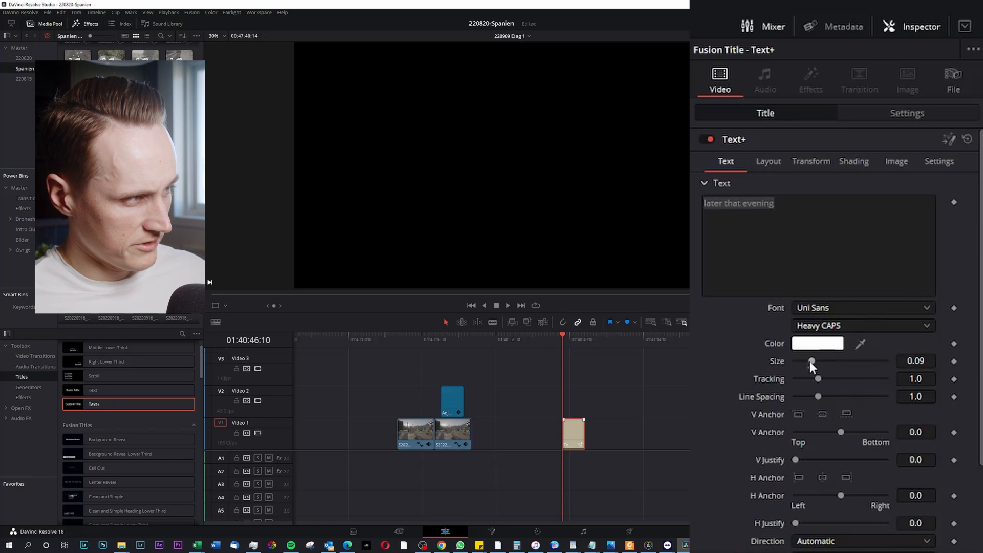
drag(809, 362, 773, 374)
click(953, 361)
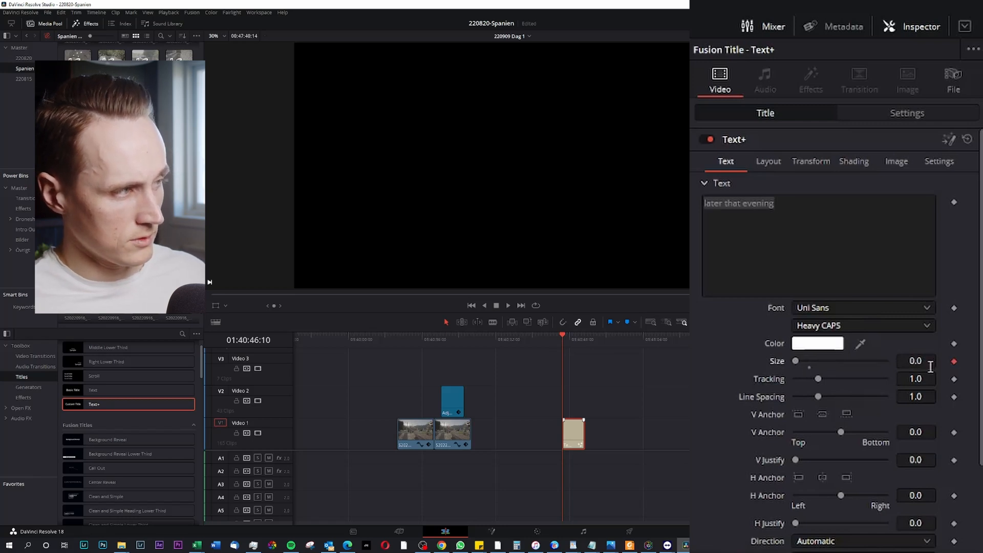
- Add a second Size keyframe of 0.1102 to the title at 01:40:47:01 and play the title to preview the animation
key(space)
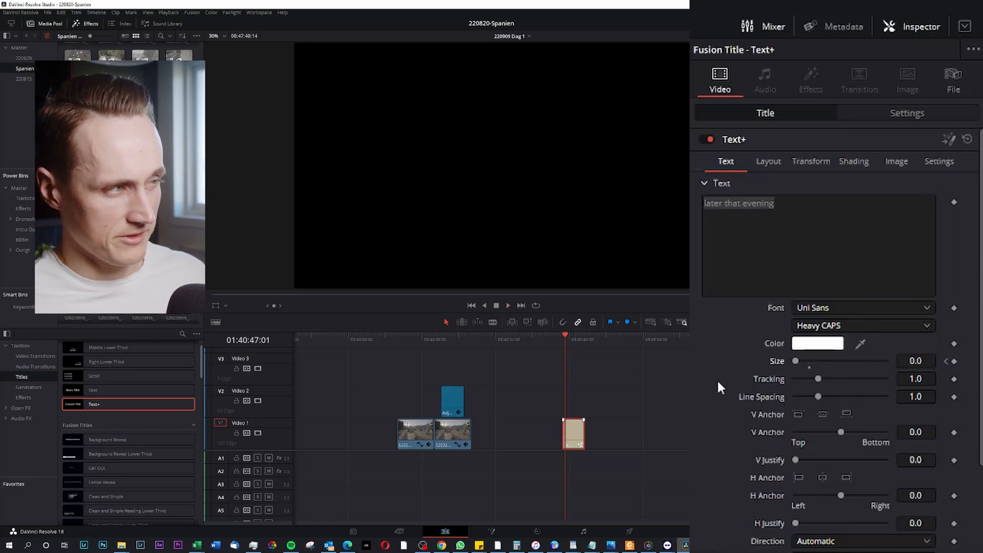
drag(795, 359, 815, 360)
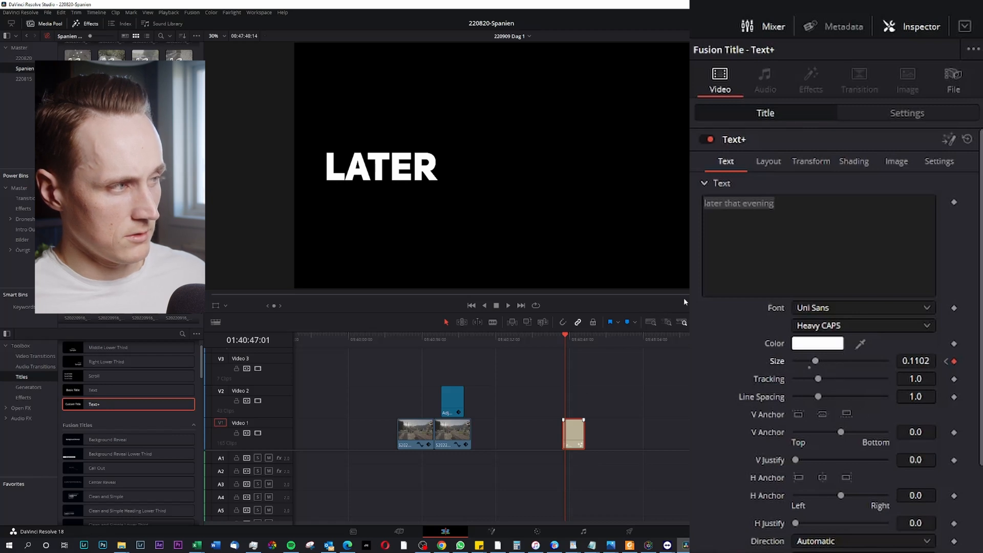
key(space)
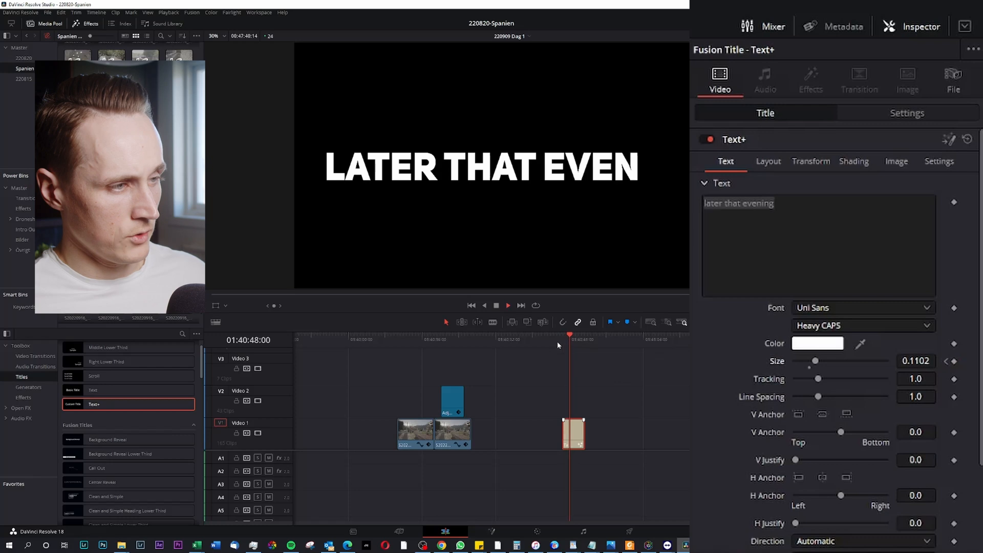
click(558, 341)
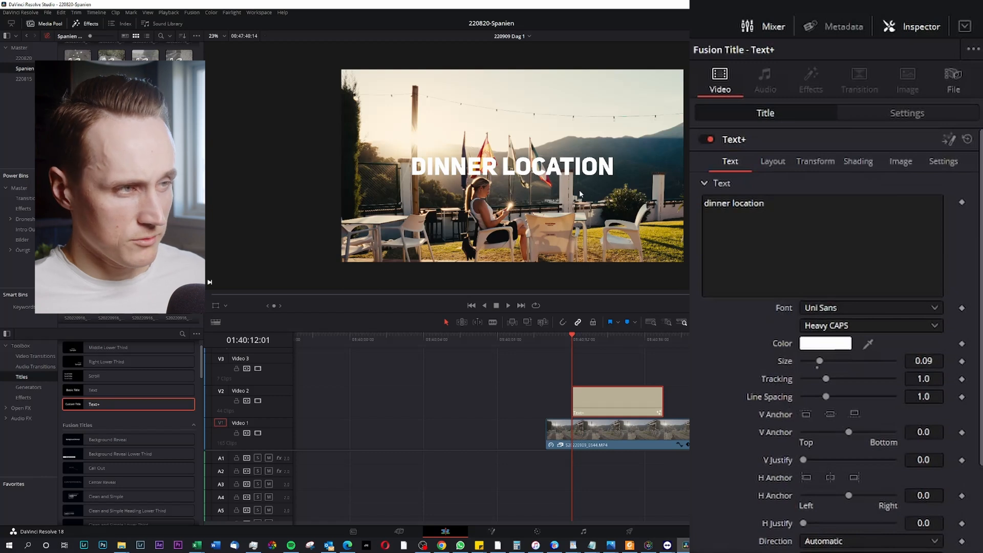
- Move the "dinner location" title to the right over the mountains and reduce its Size to 0.0485
click(216, 306)
drag(563, 158, 620, 137)
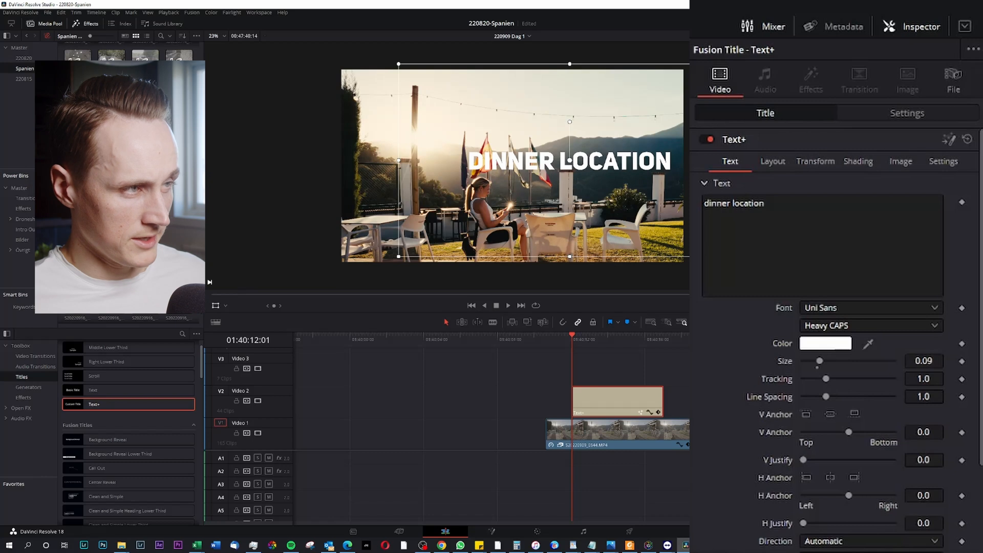
drag(925, 361, 694, 154)
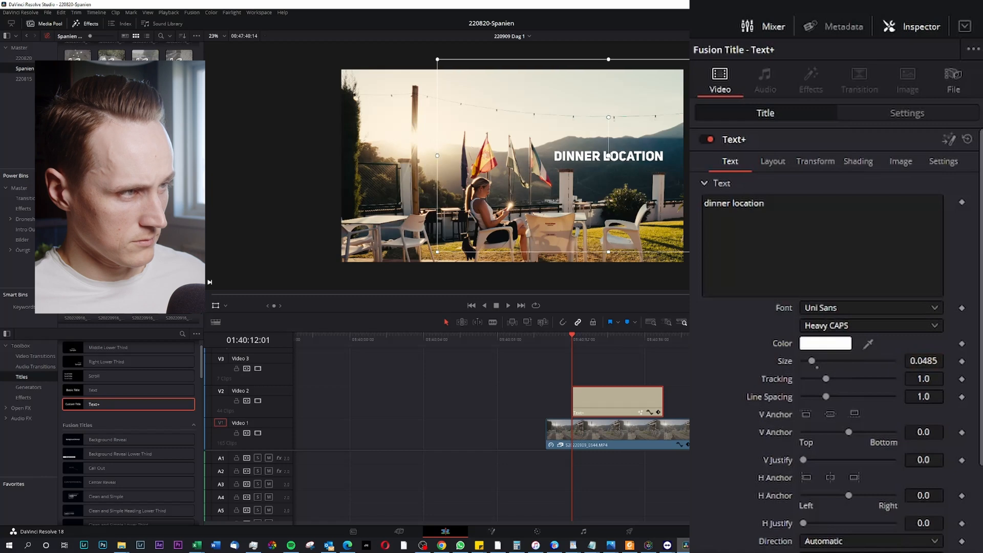
- Set the "dinner location" title's Write On end to 0.0 and keyframe it at the clip's start, 01:40:12:01
click(787, 243)
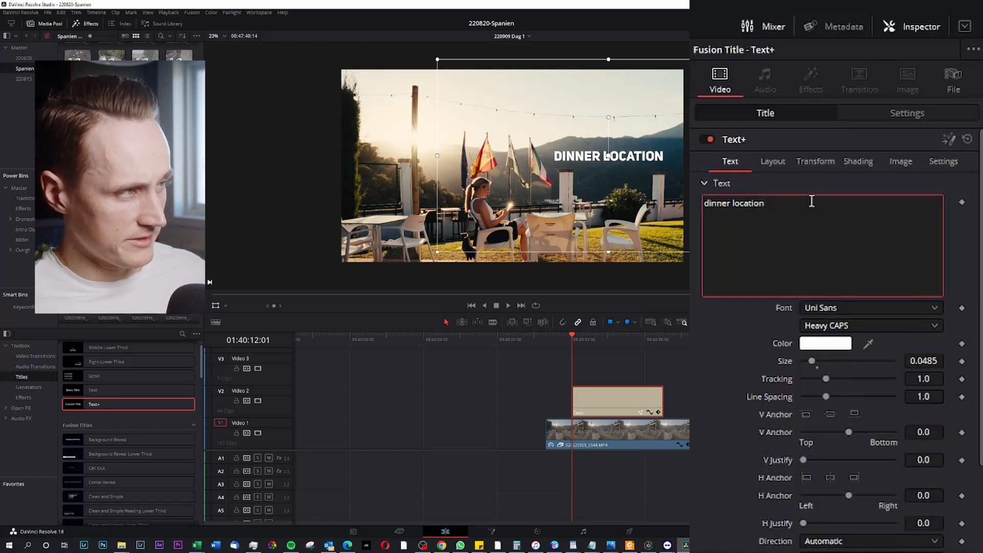
key(ctrl+a)
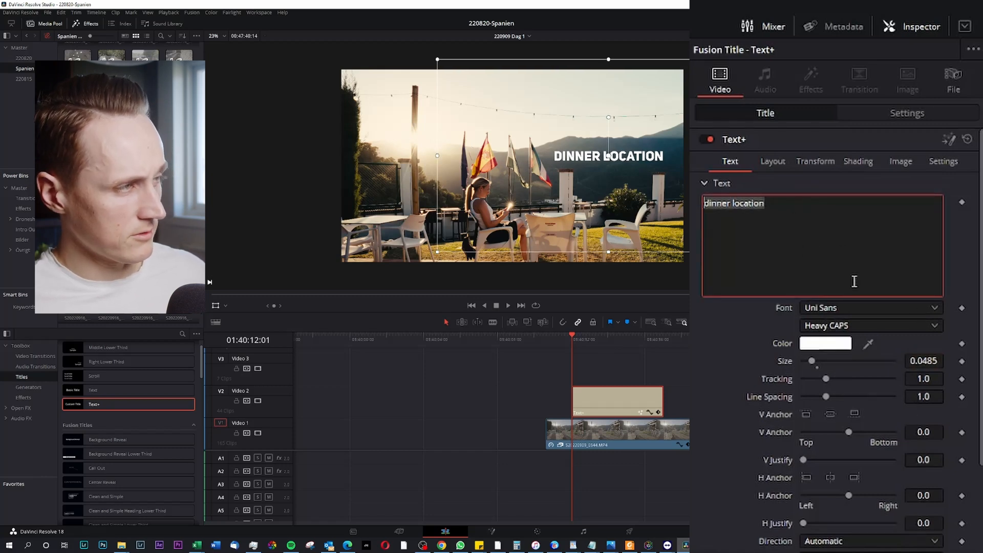
scroll(917, 409, down, 3)
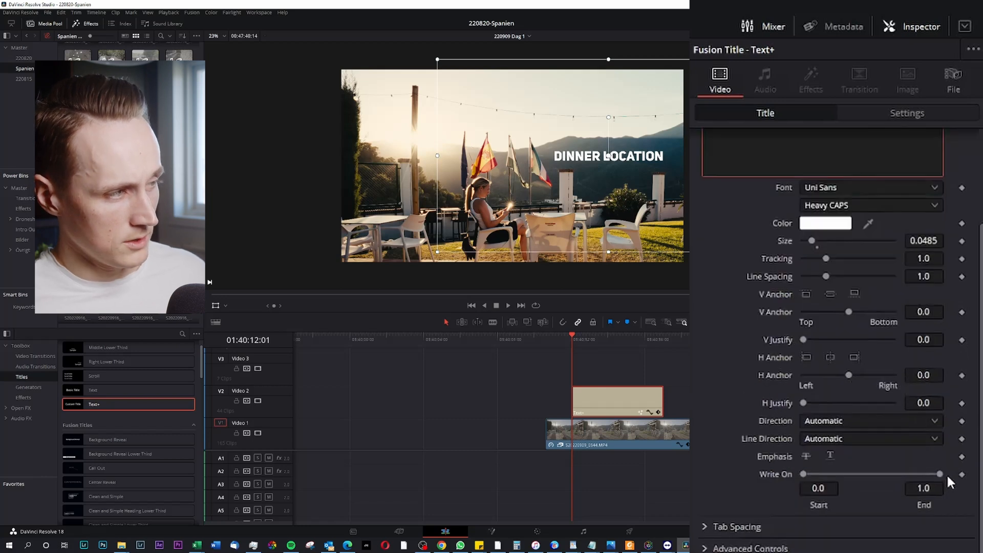
drag(939, 472, 769, 475)
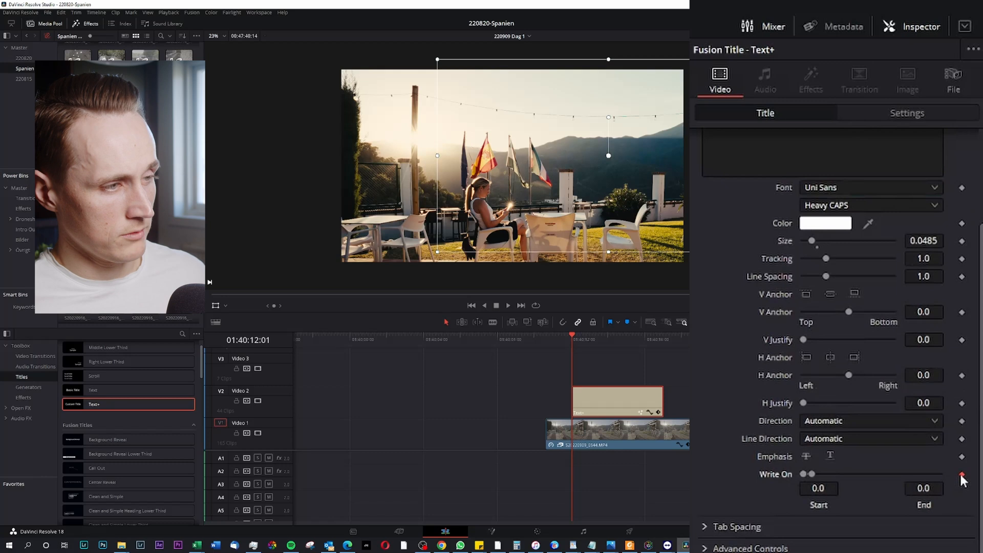
- Add a second Write On keyframe to the "dinner location" title at 01:40:13:16 with the end value at 1.0
key(space)
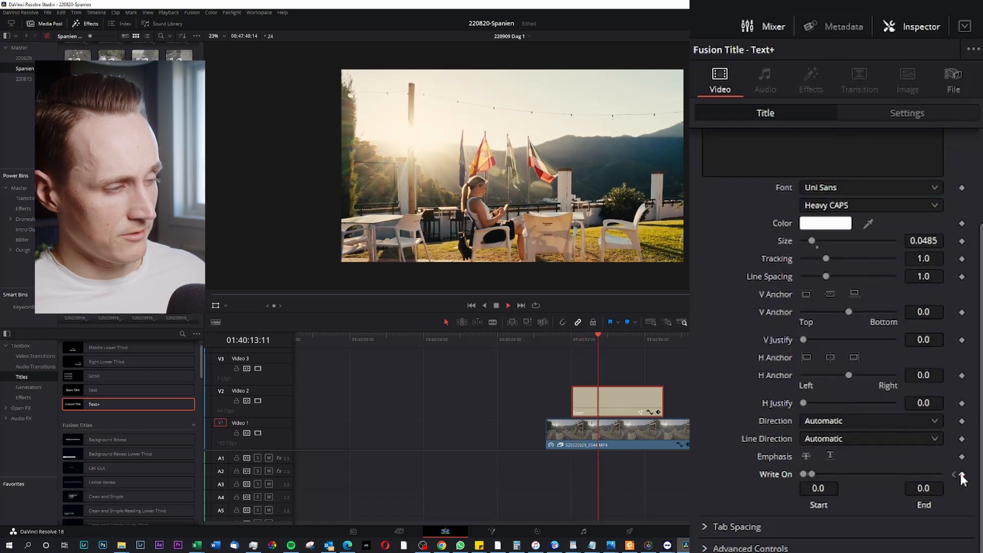
key(space)
click(961, 474)
drag(812, 473, 939, 475)
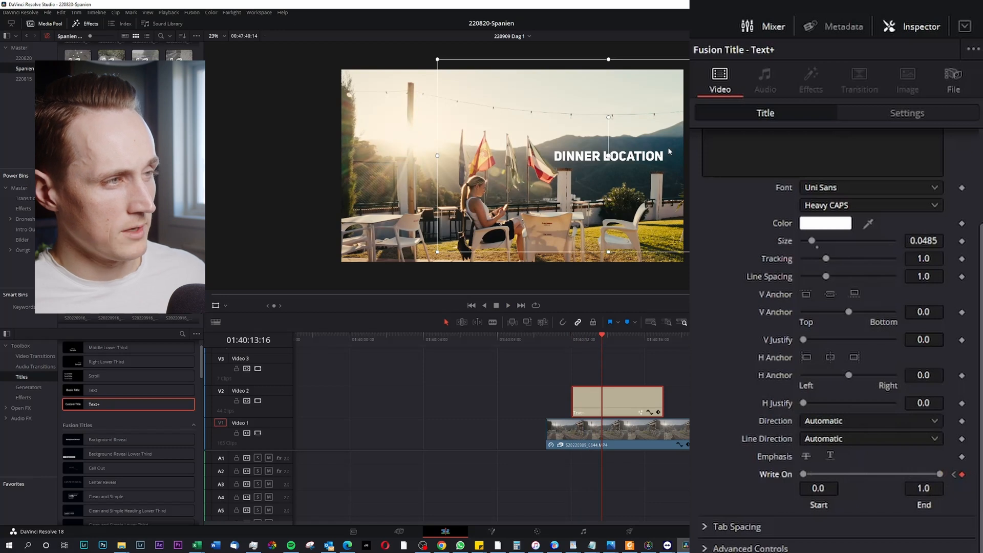
- Enable the Black Shadow shading element, number 3, on the "dinner location" title
scroll(669, 152, up, 5)
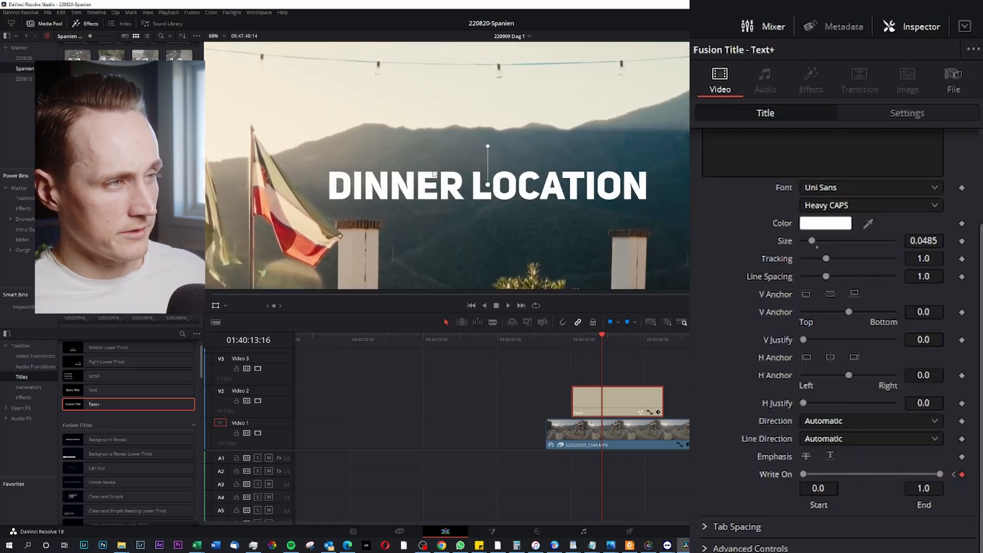
drag(434, 174, 435, 186)
scroll(823, 267, up, 3)
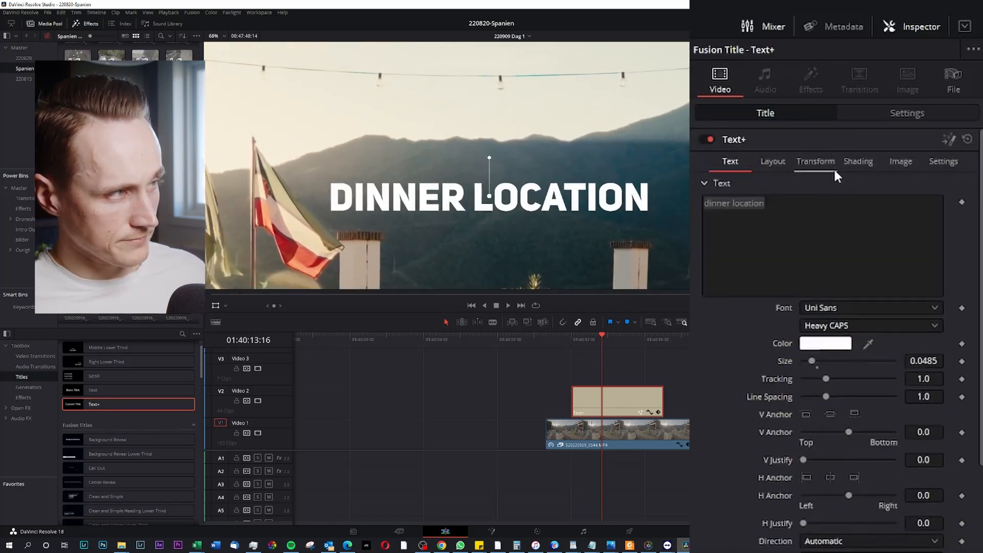
click(861, 159)
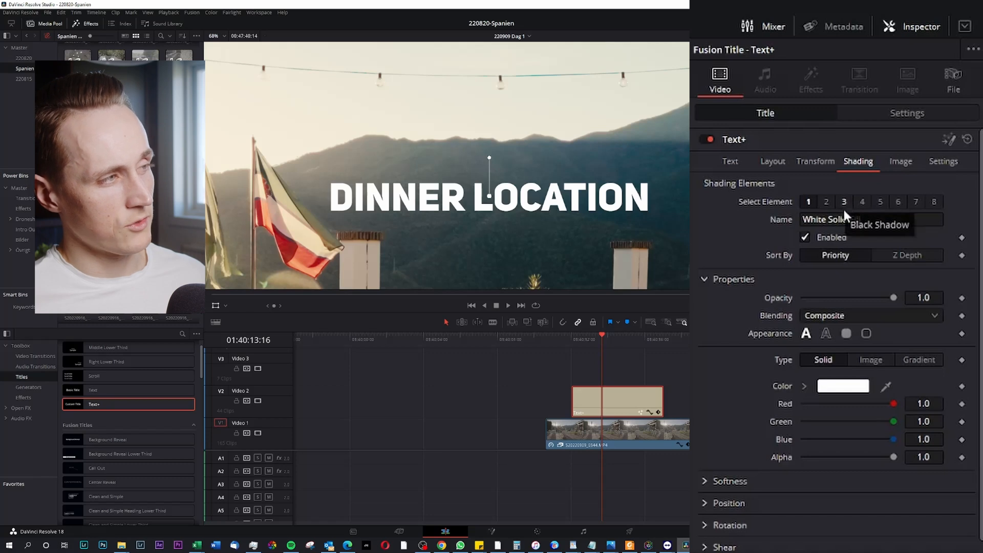
click(845, 207)
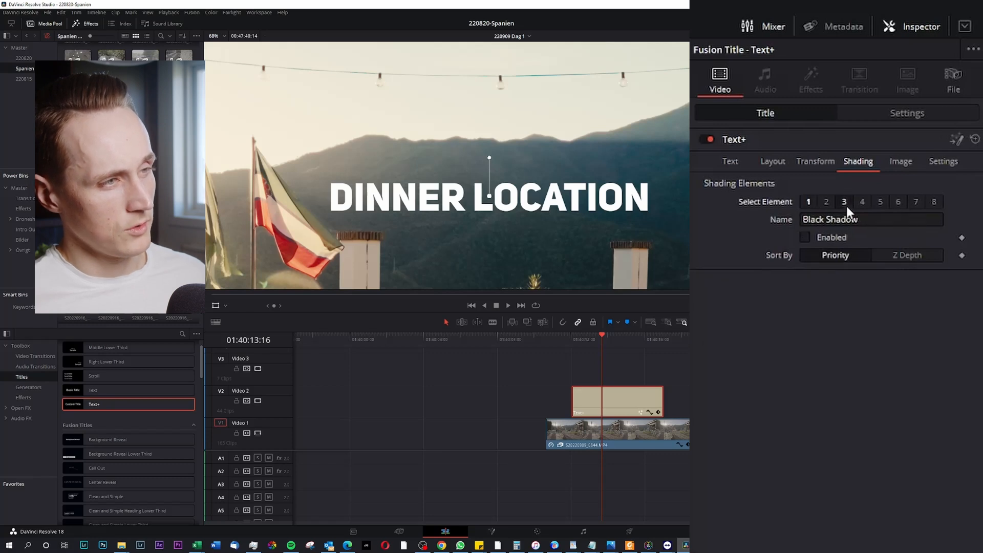
click(805, 236)
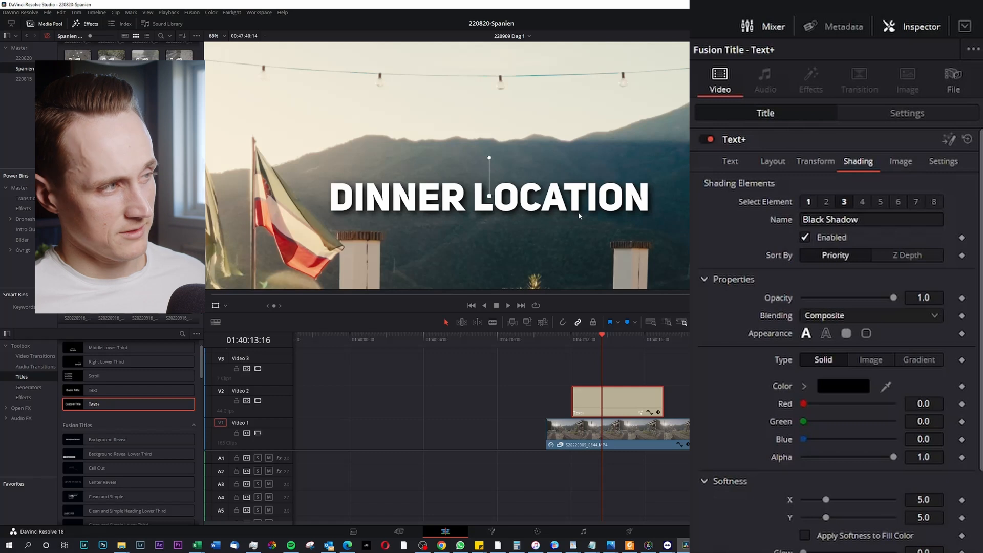
- Try out shading elements 2 (Red Outline), 4 (Blue Border), 5 and 6 on the title, disabling each one again
click(826, 202)
click(805, 236)
click(805, 236)
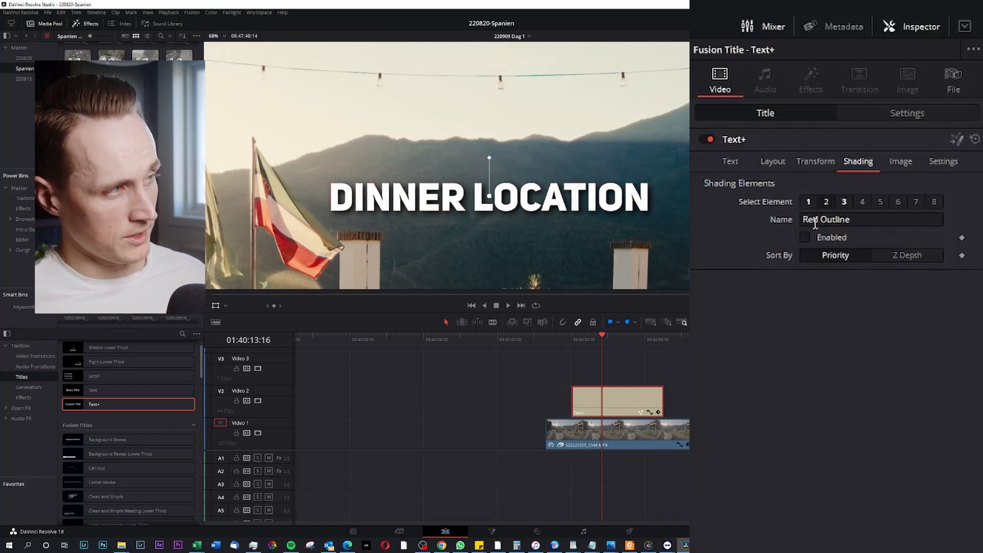
click(862, 202)
click(806, 236)
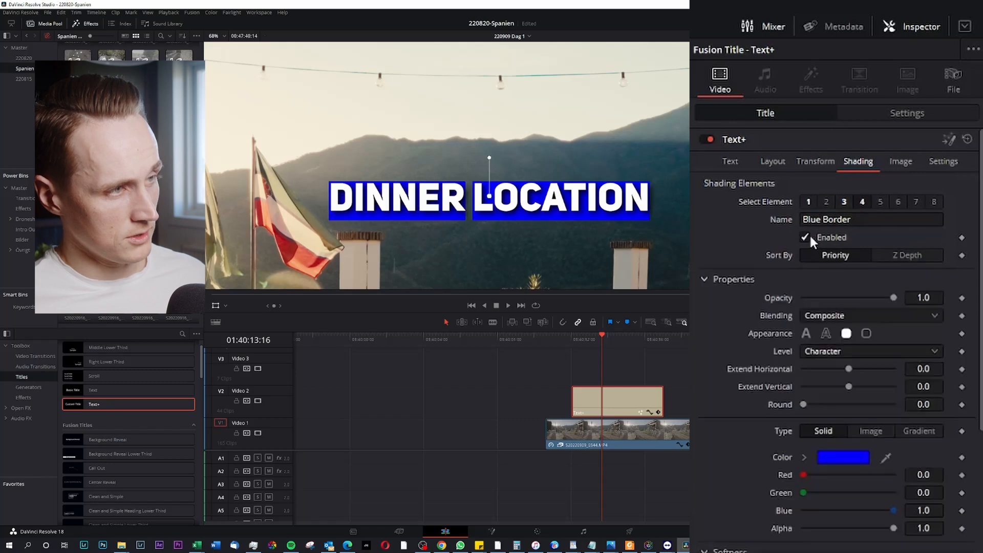
click(805, 237)
click(880, 202)
click(806, 237)
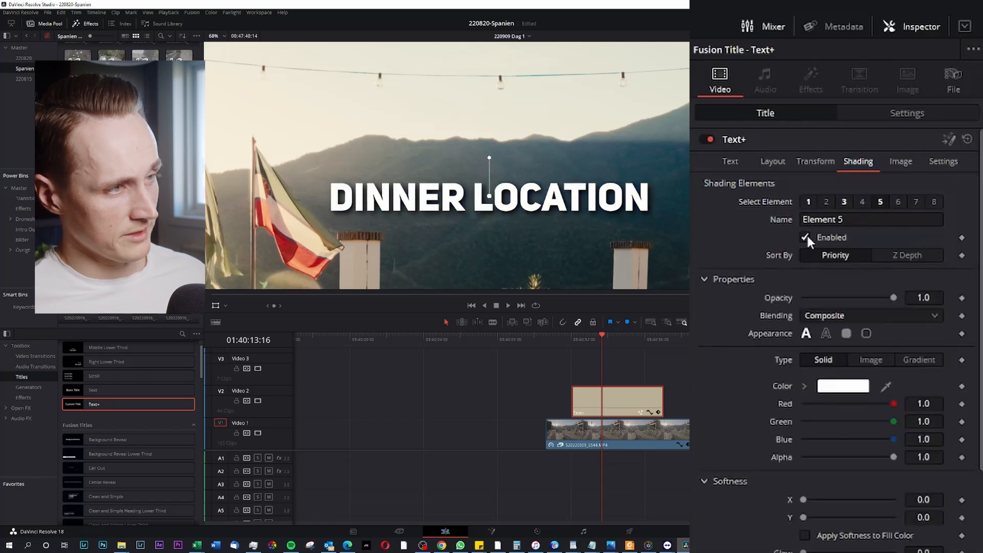
click(805, 237)
click(899, 202)
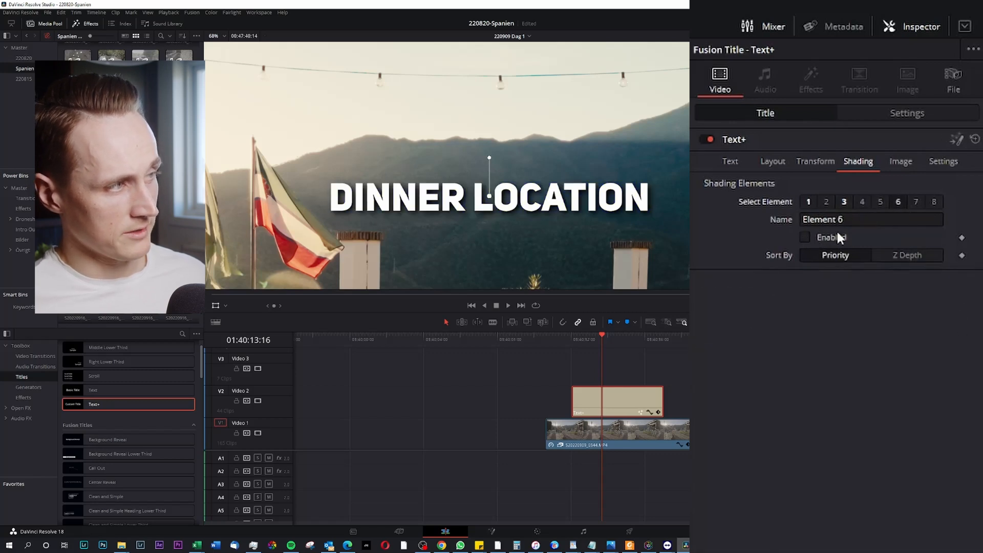
click(806, 237)
click(805, 237)
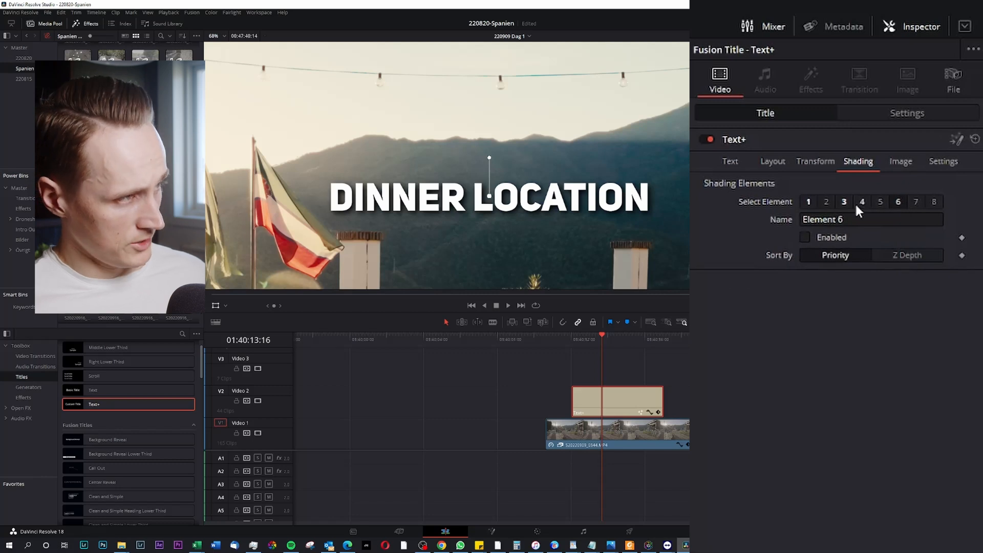
- Return to the Black Shadow element and try varying its green colour value and opacity
click(845, 203)
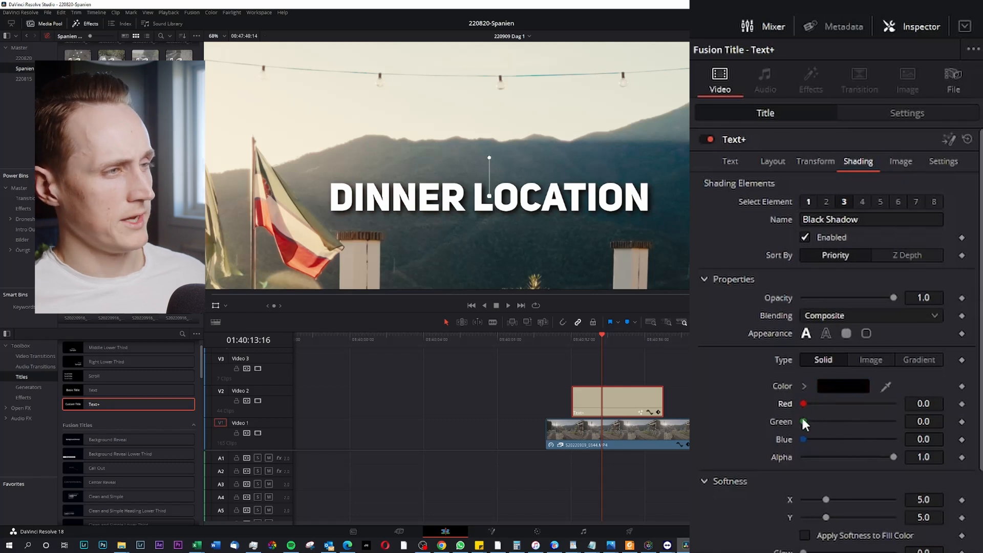
drag(808, 421, 786, 402)
scroll(873, 470, down, 2)
scroll(873, 470, up, 2)
drag(894, 297, 917, 297)
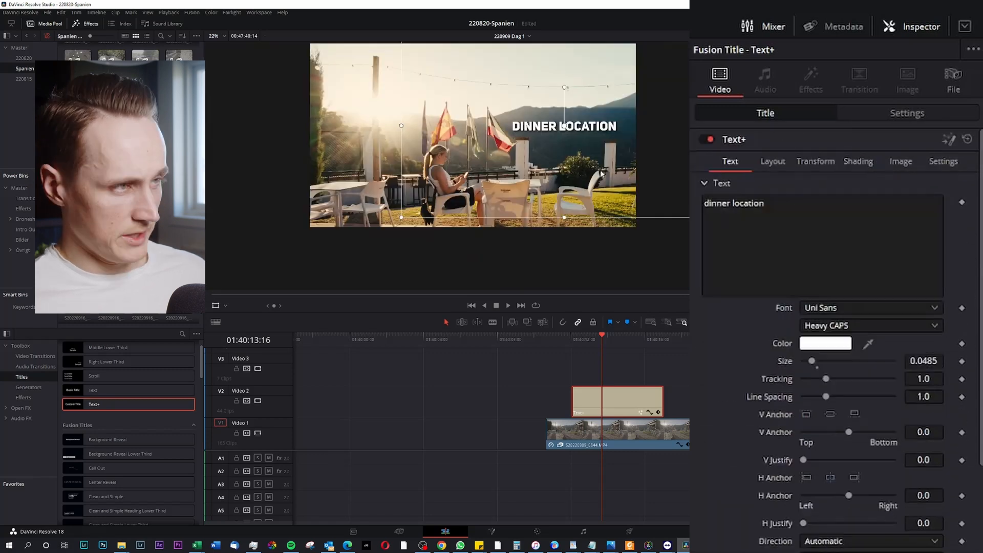
- Play the "dinner location" title from its start to preview the Write On animation over the footage
drag(602, 174, 603, 220)
drag(585, 345, 573, 345)
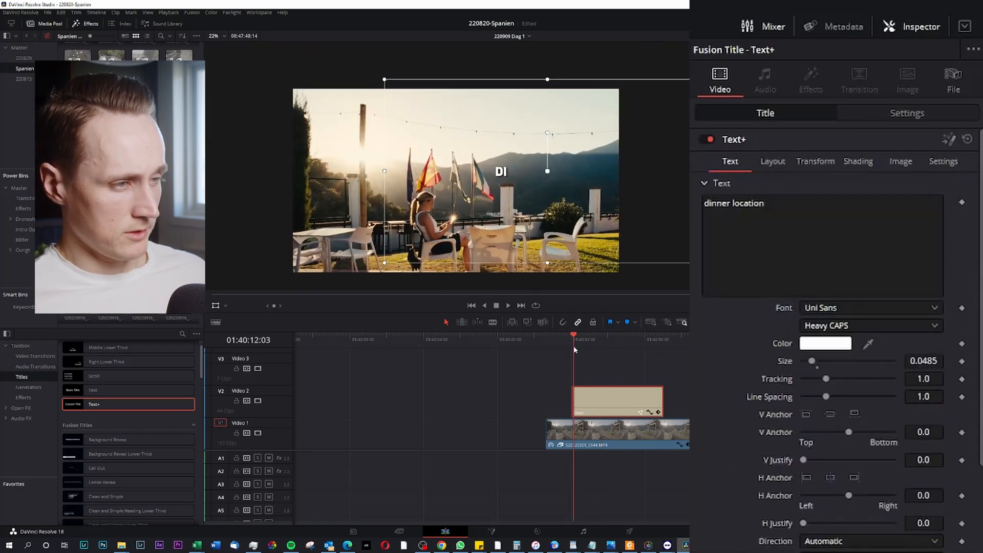
key(space)
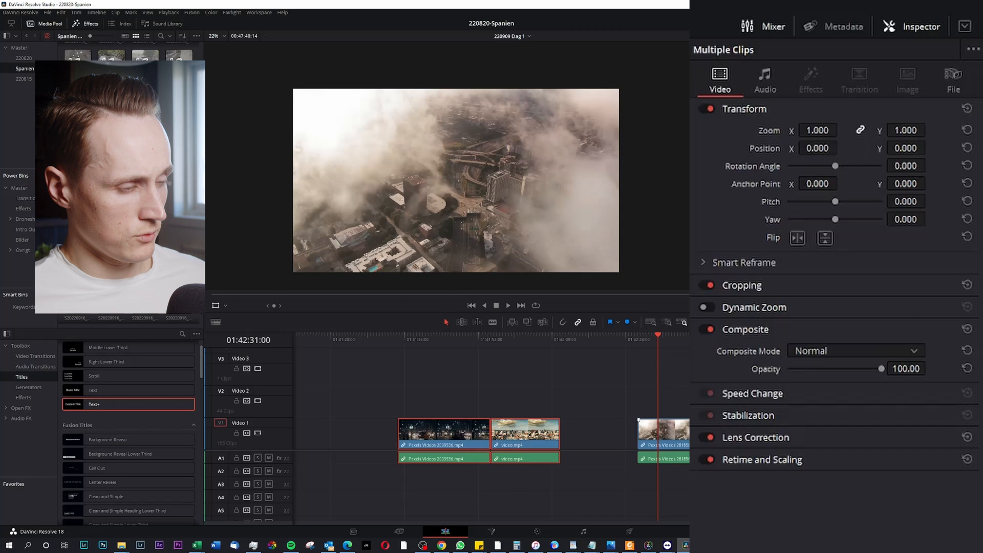
- Select the clip Pexels Videos 2818564.mp4 and play it from near its start to review the footage
click(676, 435)
click(647, 343)
key(space)
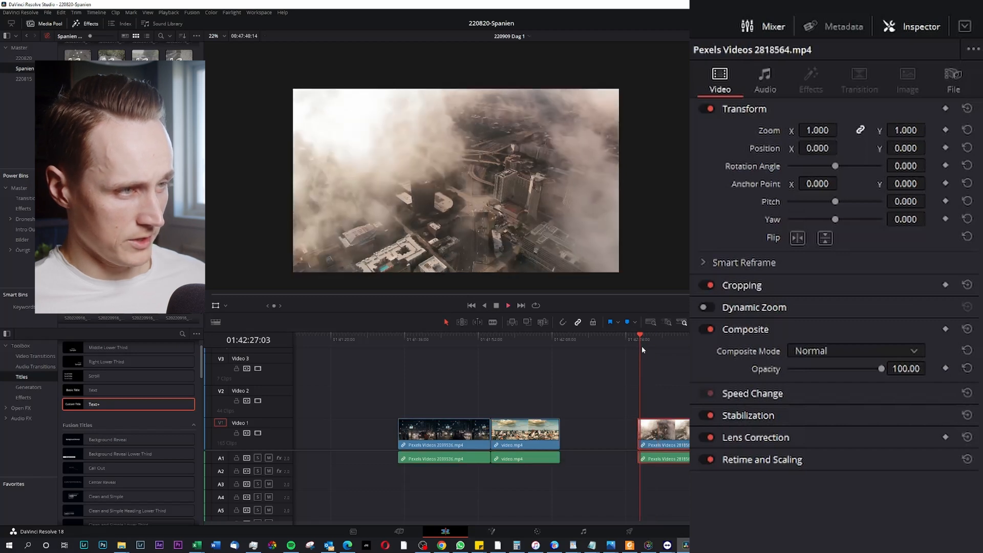
drag(648, 343, 640, 344)
key(space)
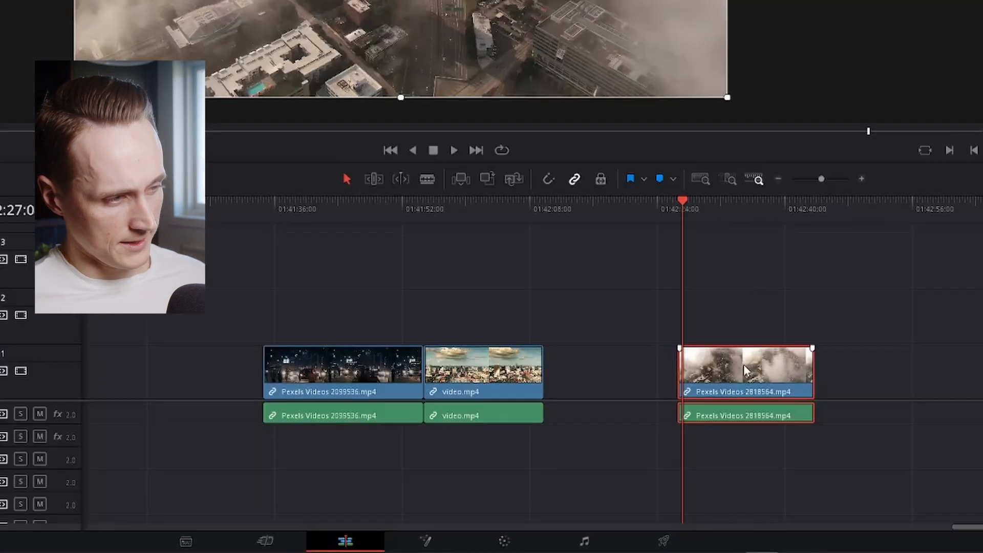
- Move the clip Pexels Videos 2818564.mp4 up to Video 2 and place a Text+ title beneath it on Video 1
drag(745, 364, 740, 328)
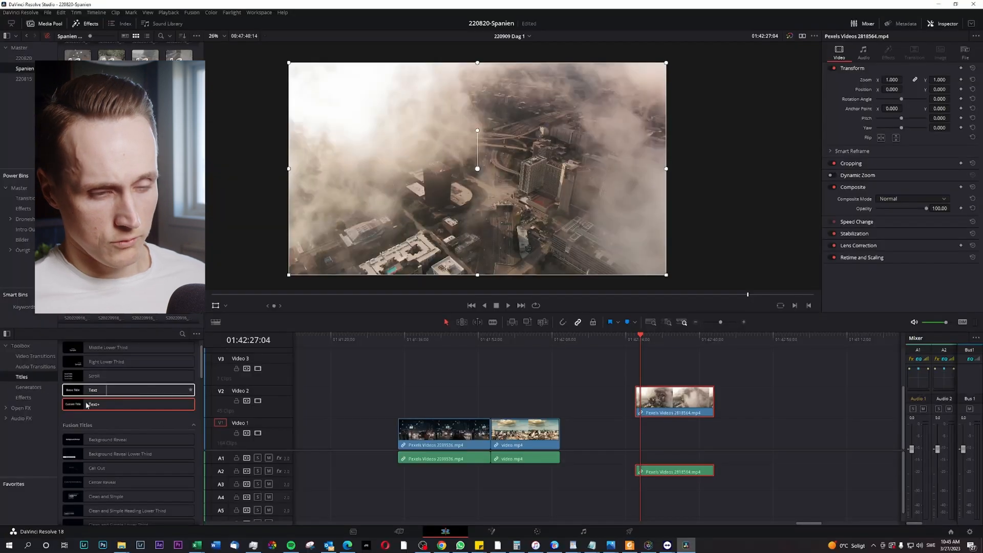
scroll(100, 411, up, 1)
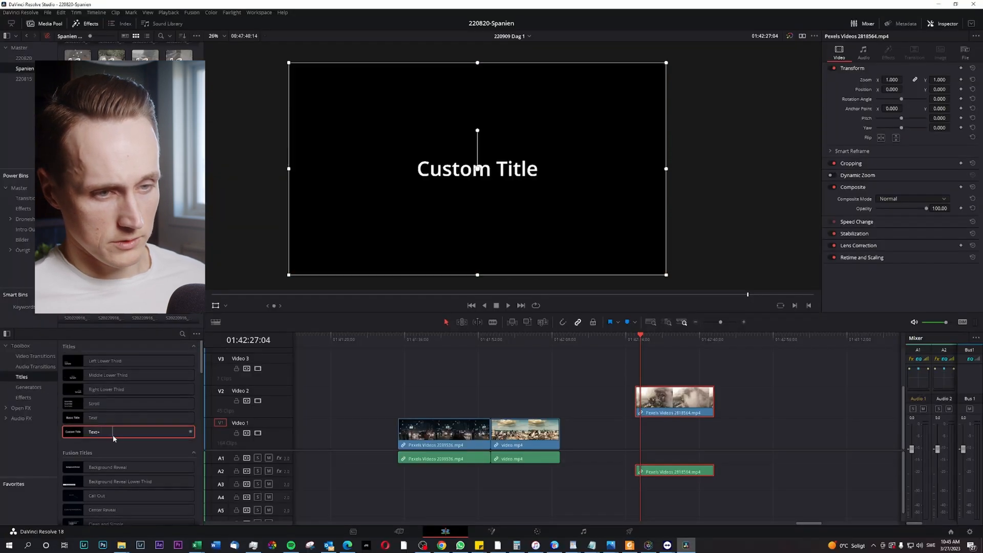
drag(108, 437, 634, 447)
scroll(657, 425, up, 3)
scroll(615, 437, right, 4)
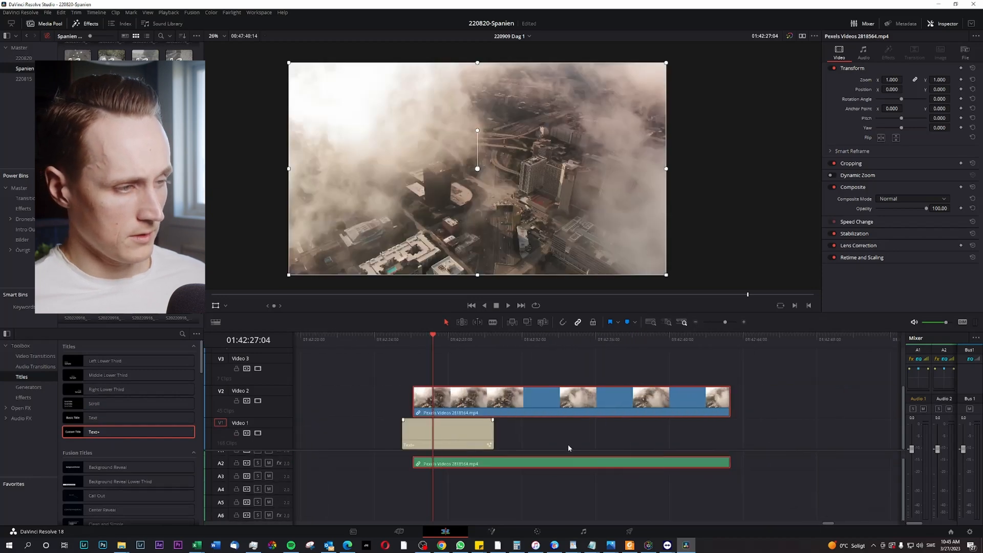
- Align the start of the Text+ title with the clip above it and place the playhead there, at 01:42:26:02
drag(421, 439, 456, 436)
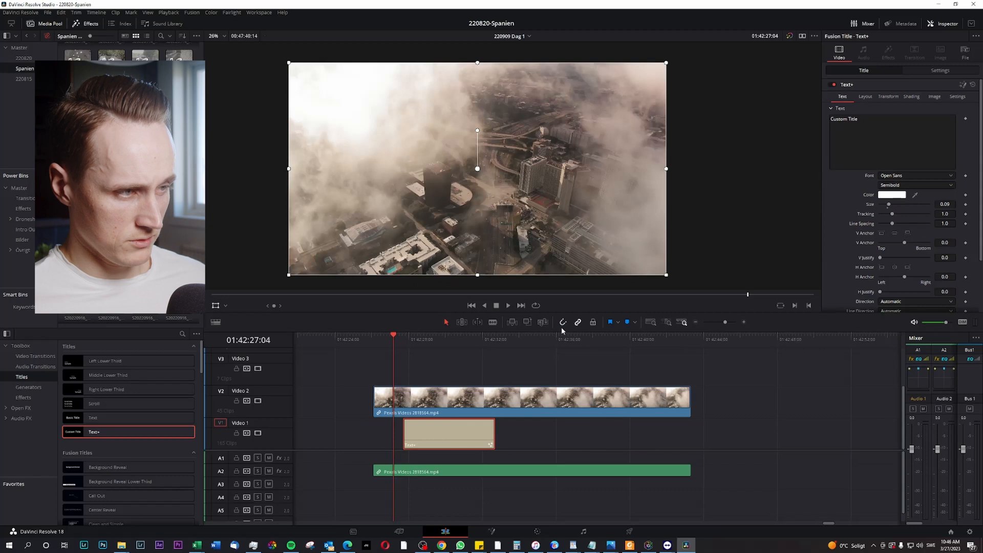
drag(431, 446, 404, 443)
click(385, 339)
drag(386, 342, 379, 341)
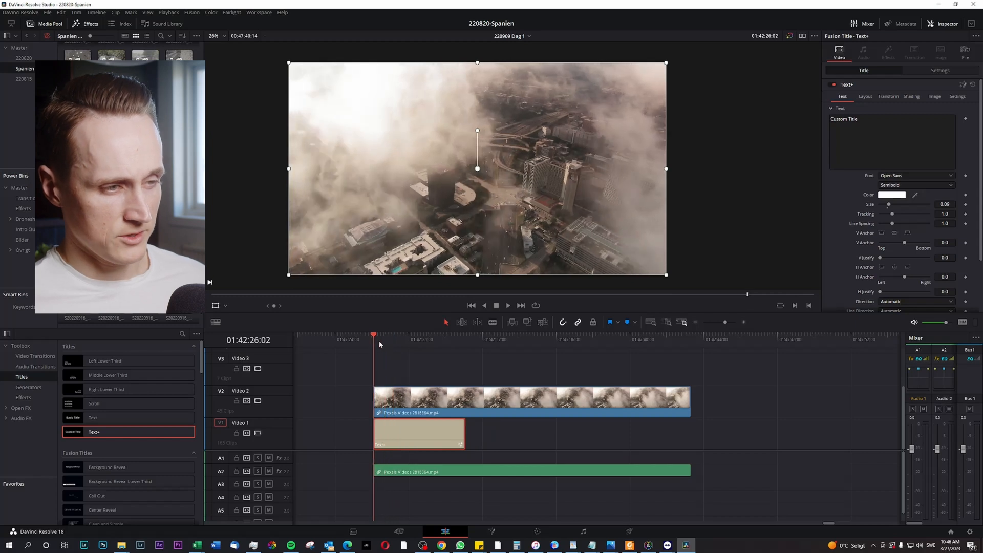
- Play the clip from its start and extend the end of the Text+ title beneath it on Video 1
key(space)
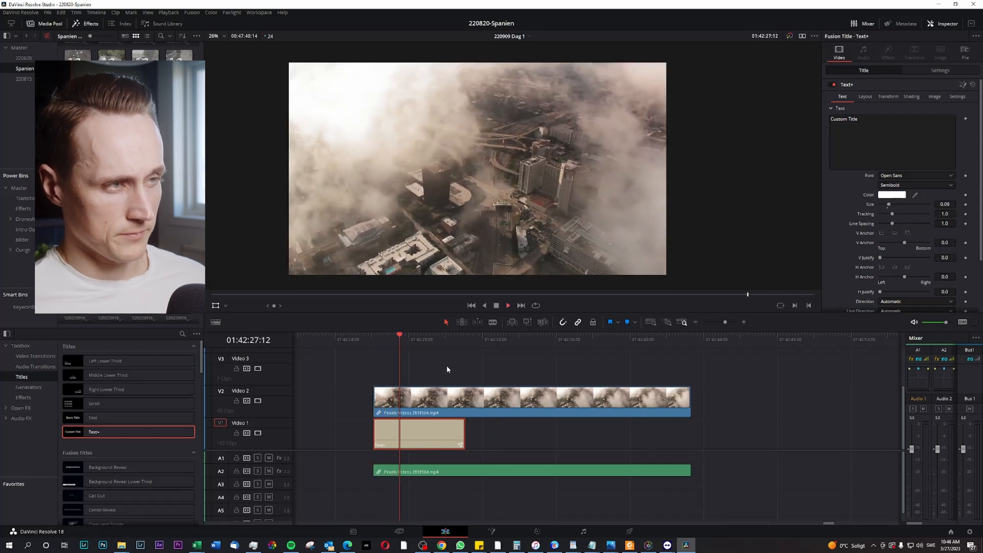
drag(463, 434, 574, 442)
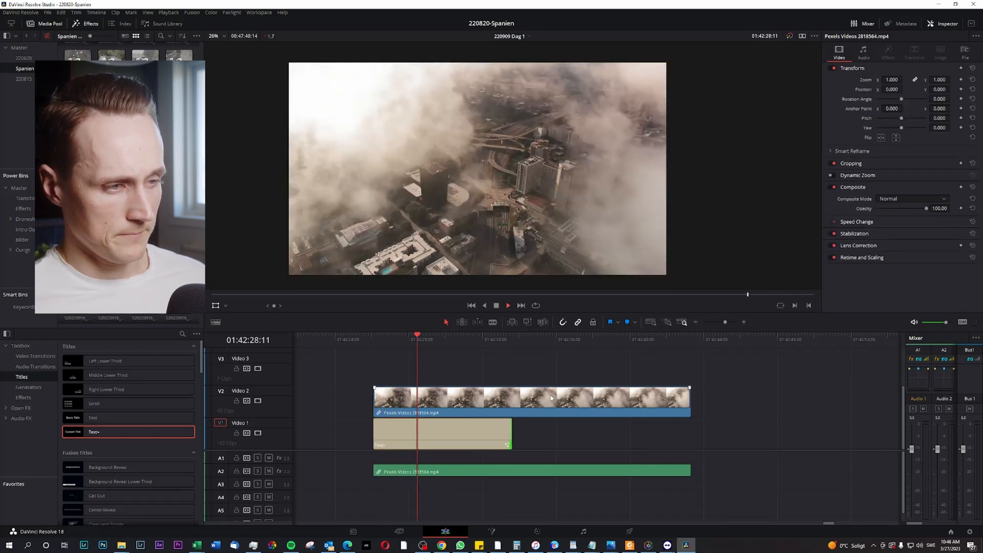
- Split the clip on Video 2 at the Text+ title's end, 01:42:33:15, and delete the remainder with its linked audio
key(space)
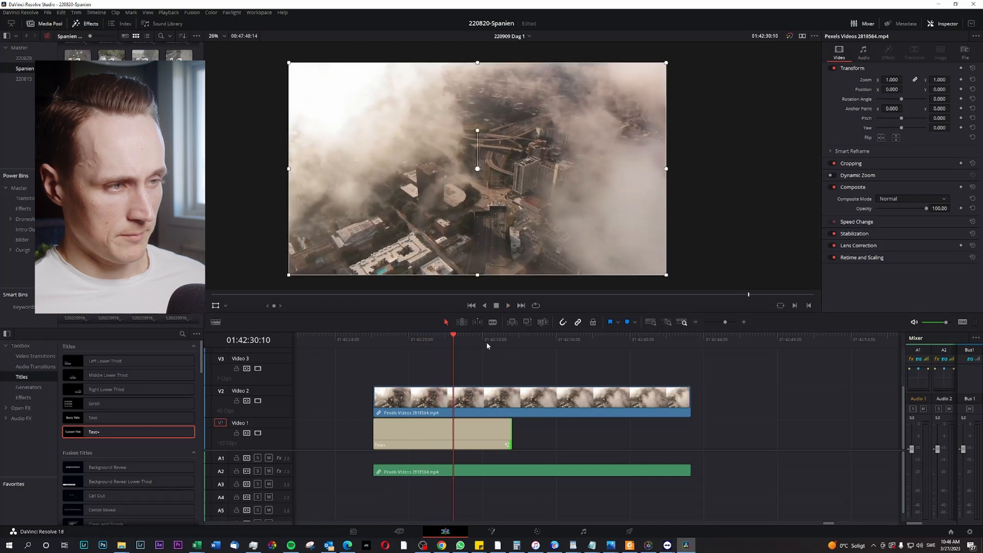
drag(487, 342, 509, 349)
key(n)
key(n)
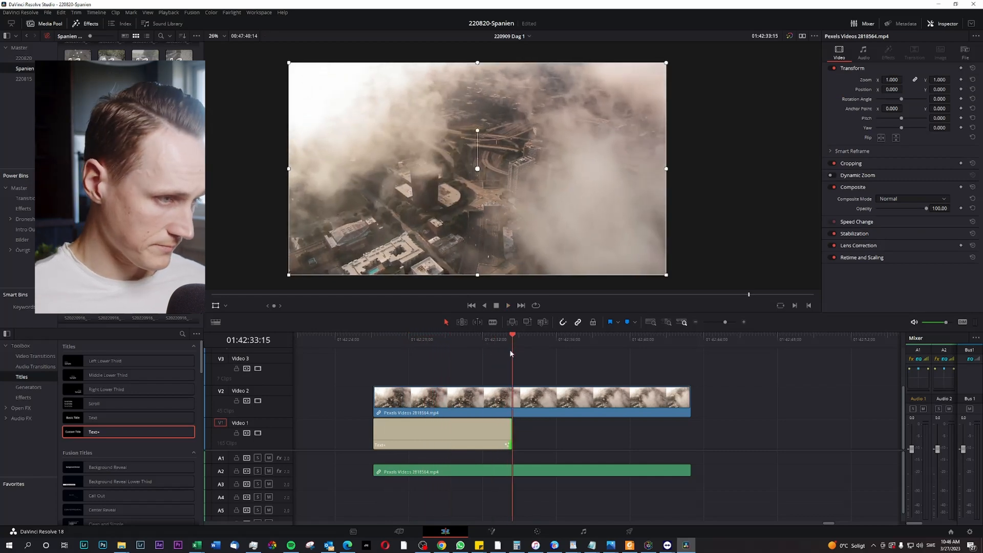
drag(815, 374, 614, 500)
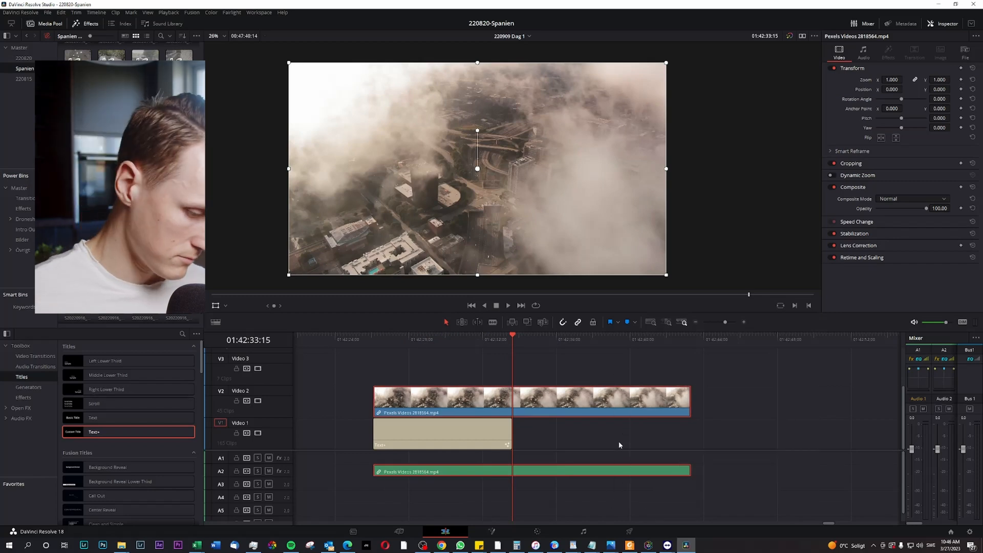
key(ctrl+b)
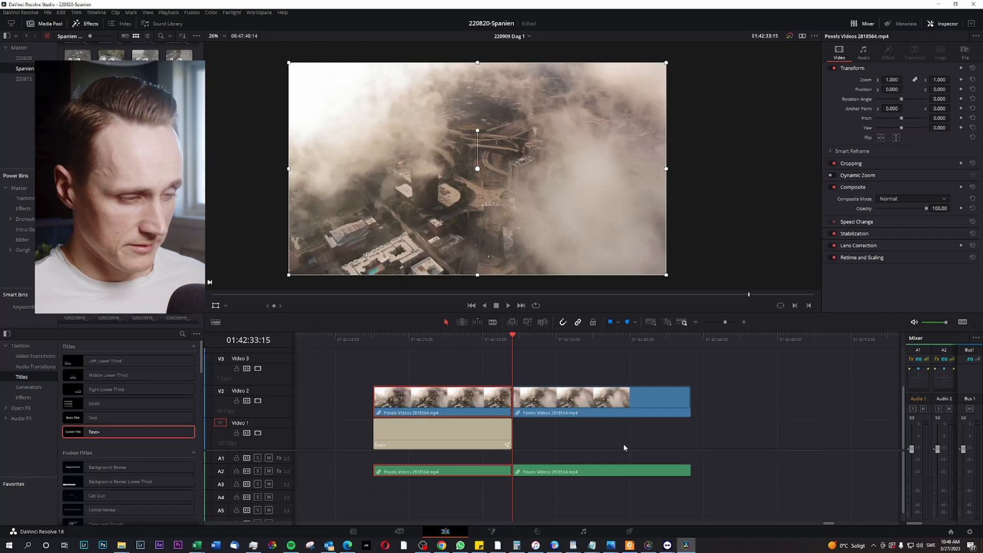
drag(755, 376, 606, 498)
key(Delete)
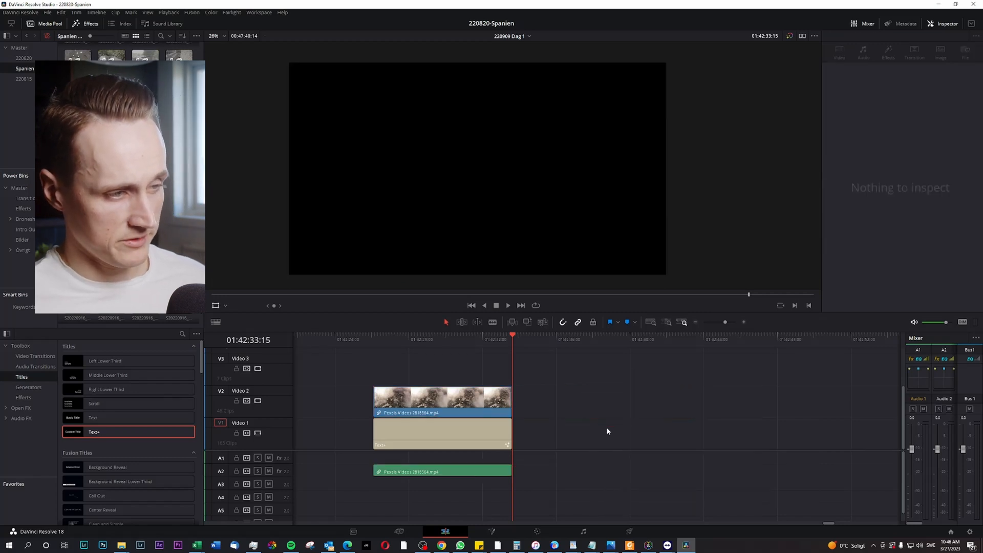
- Disable the Video 2 track at 01:42:27:23 and replace the Text+ title's wording with "fall"
drag(466, 340, 408, 342)
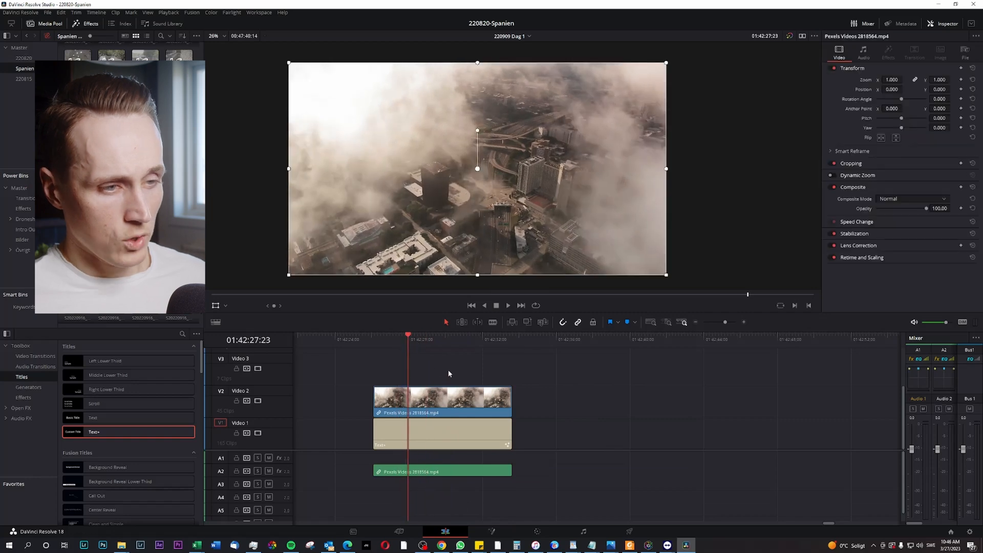
click(258, 401)
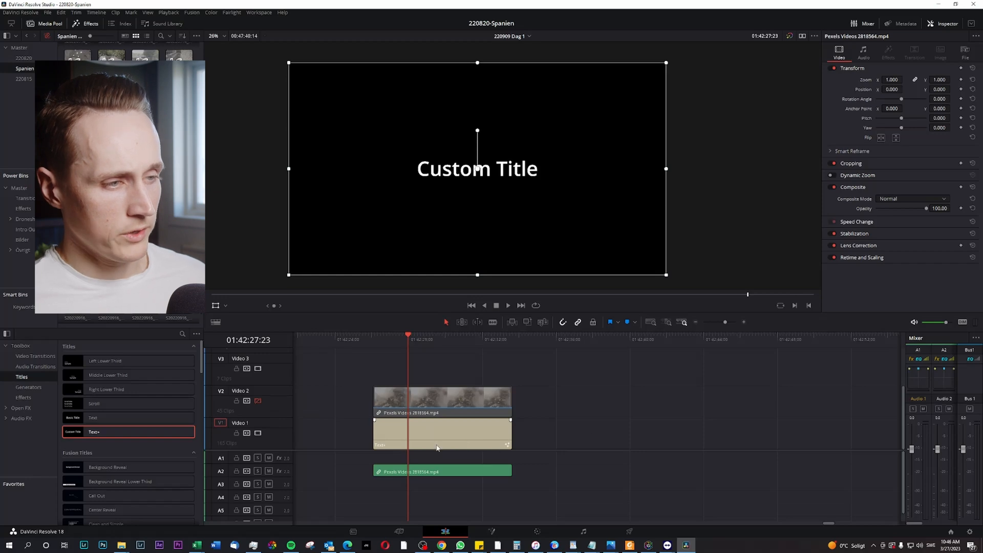
click(424, 431)
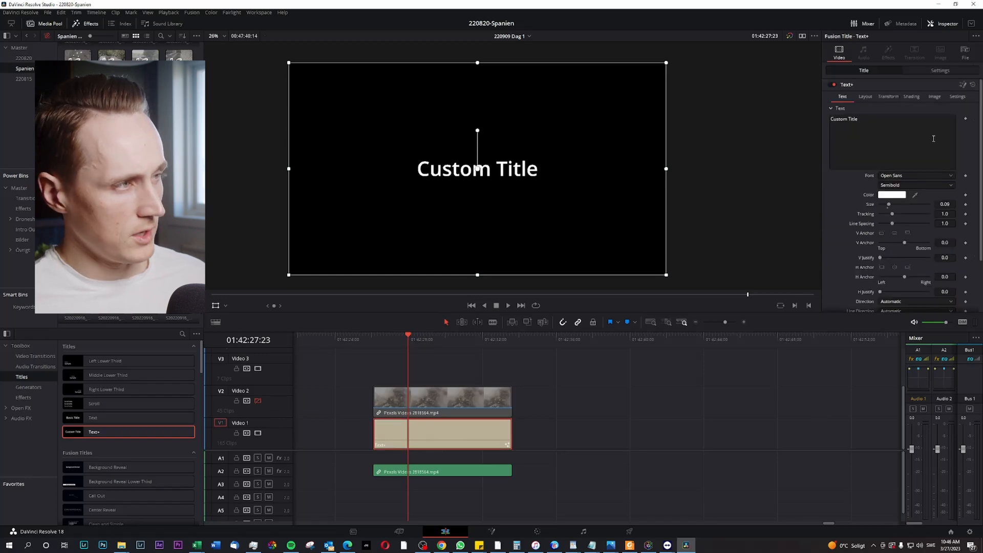
drag(933, 138, 794, 122)
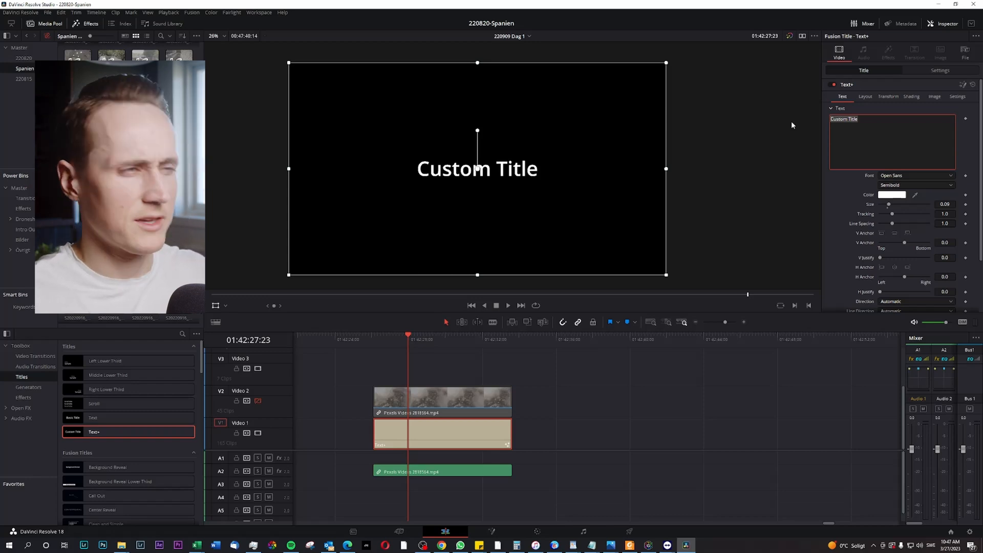
text(fall)
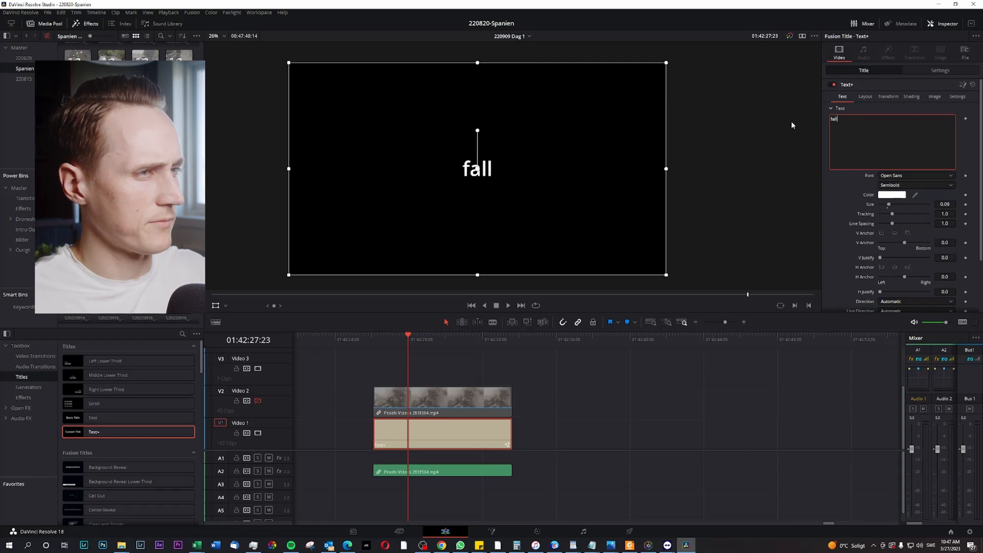
- Set the title's font to Uni Sans Heavy CAPS and its size to 0.5
click(920, 176)
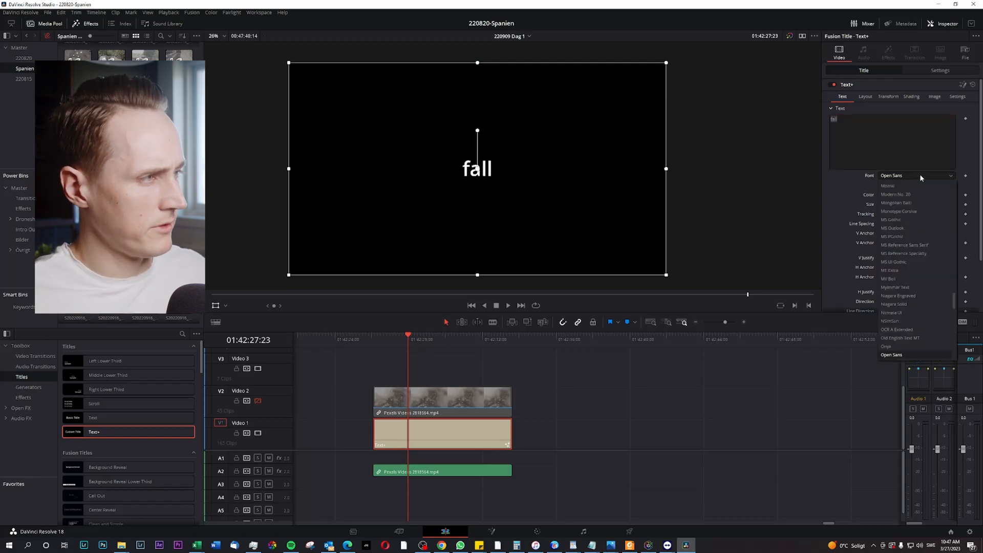
key(u)
key(Return)
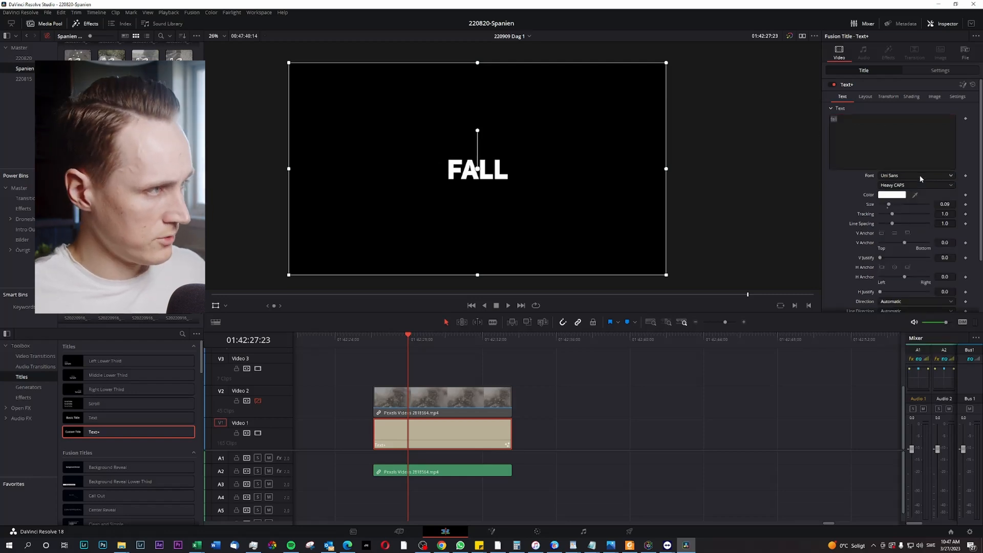
drag(893, 204, 941, 207)
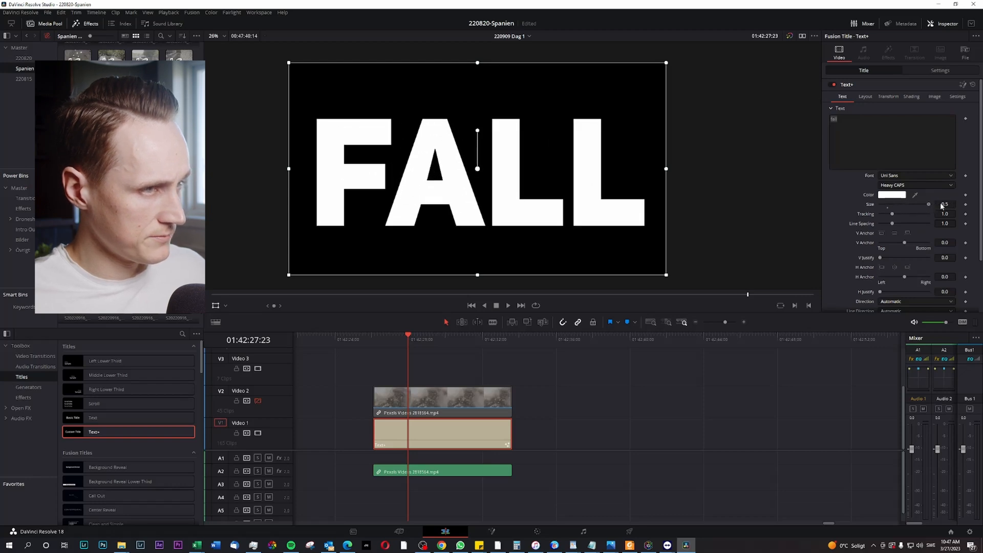
- Re-enable the Video 2 track and set the aerial clip's composite mode to Darken
click(258, 401)
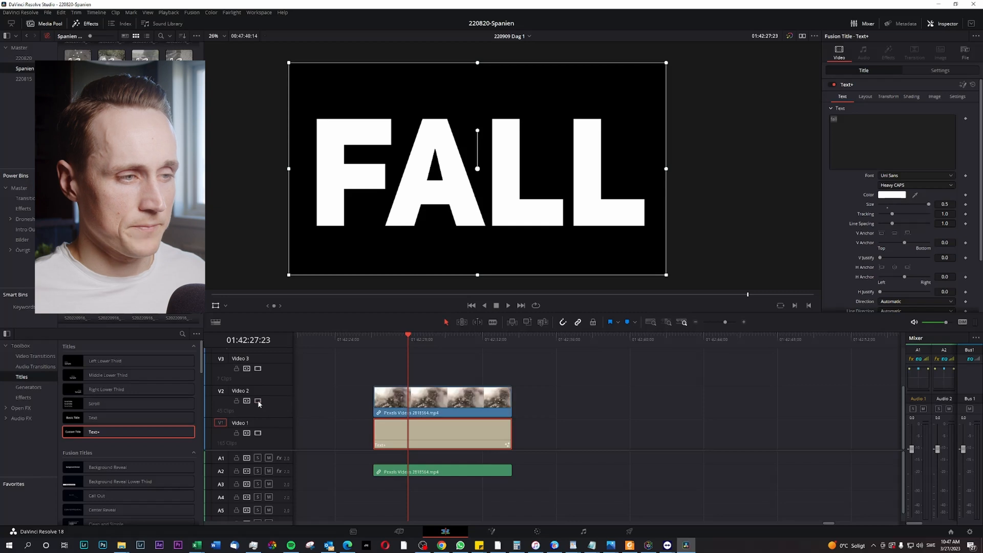
click(481, 407)
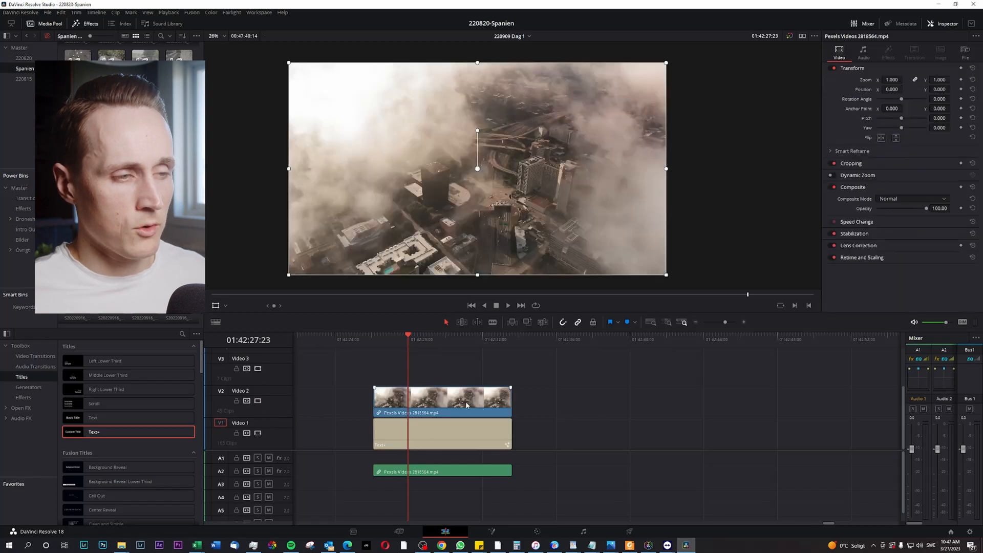
click(444, 404)
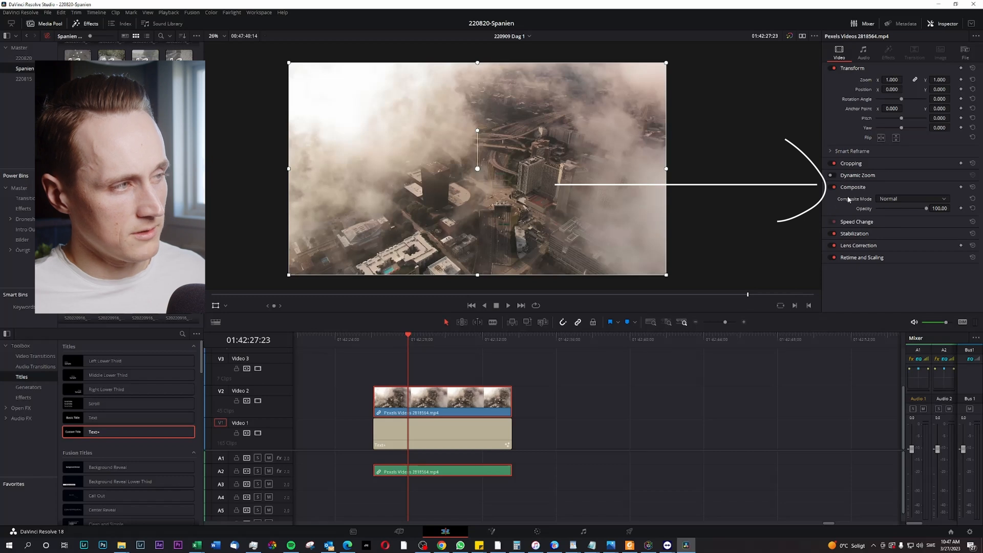
click(902, 199)
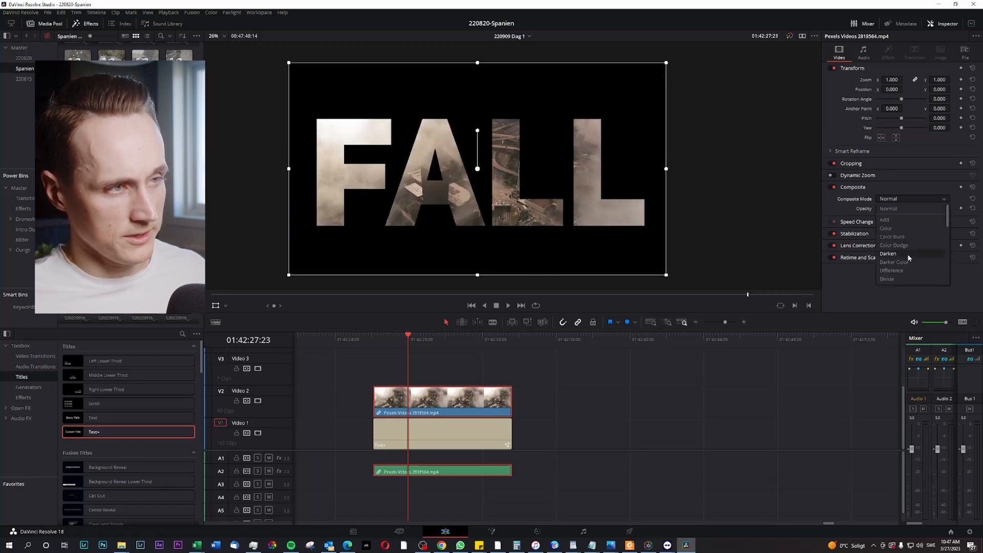
click(891, 253)
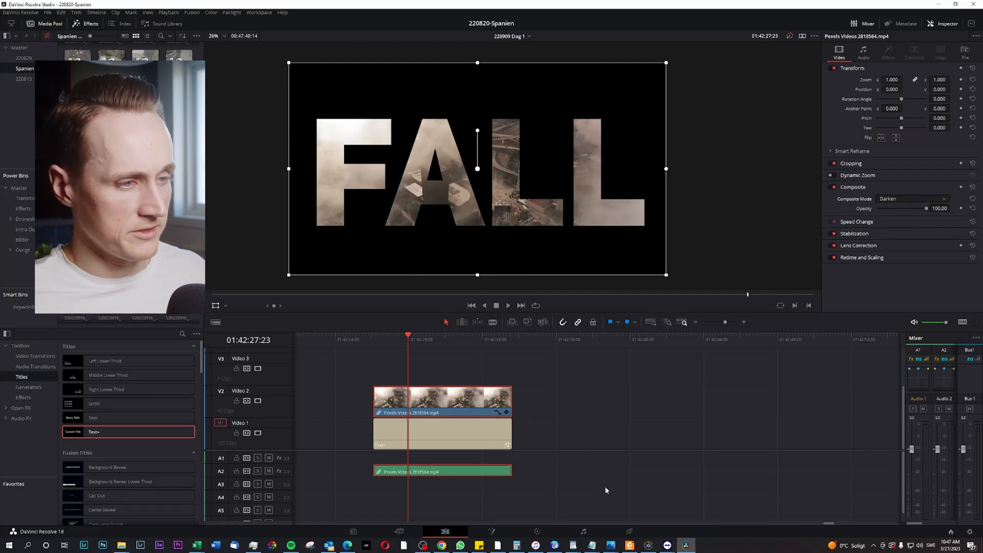
- Set the Text+ title's size to 0.55 and play the composite from near its start
click(429, 434)
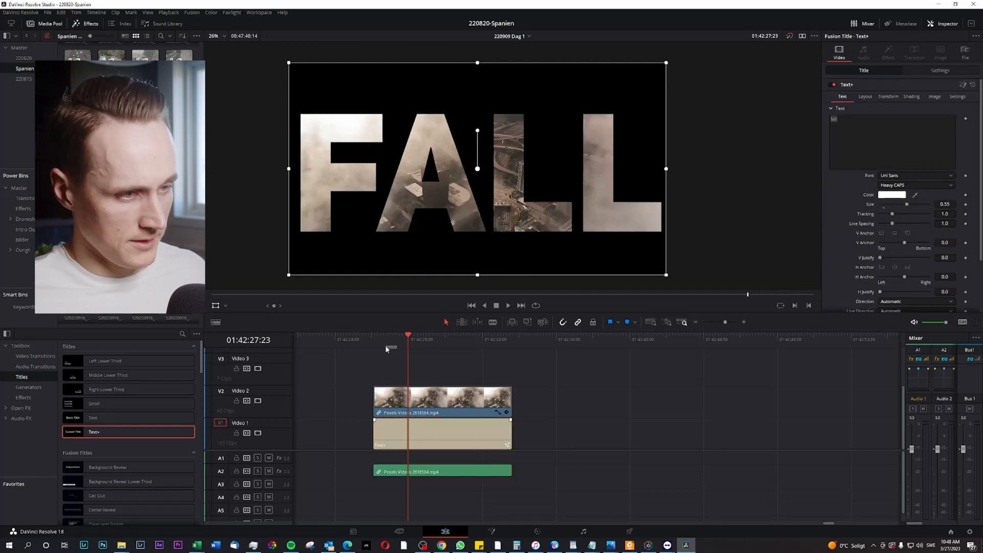
click(376, 339)
key(space)
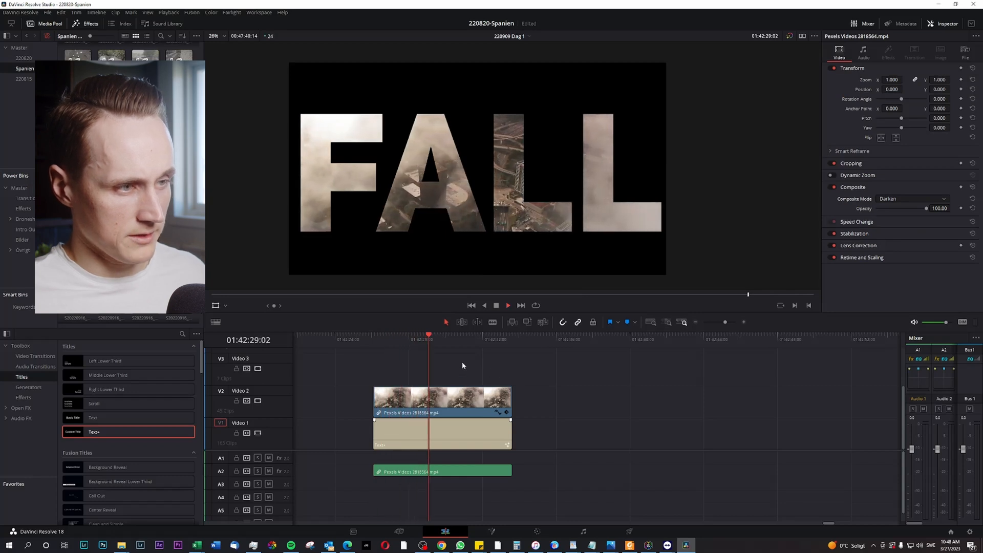
click(383, 338)
key(space)
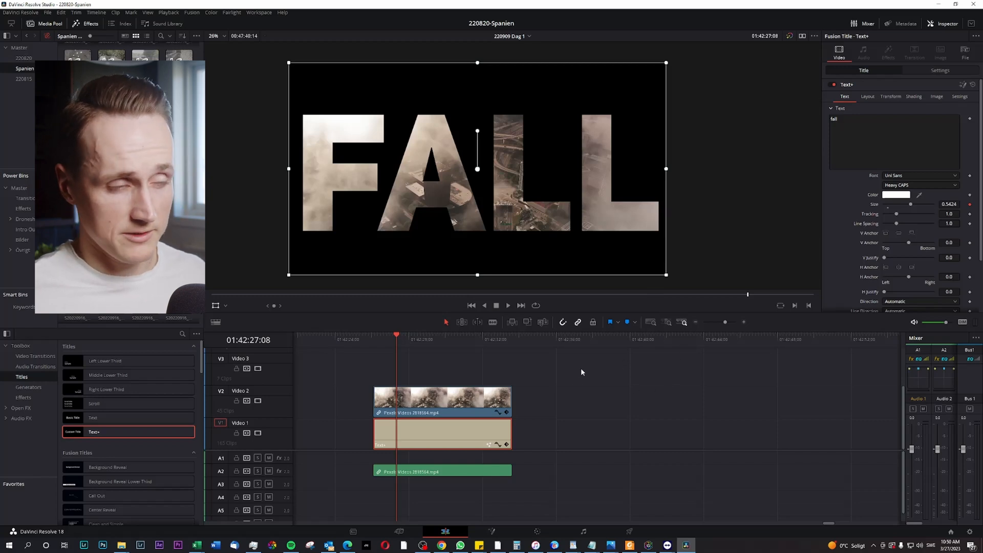
- Use the viewer's Transform overlay to move the title's anchor point onto the first L, at about X 547, Y -508
click(226, 306)
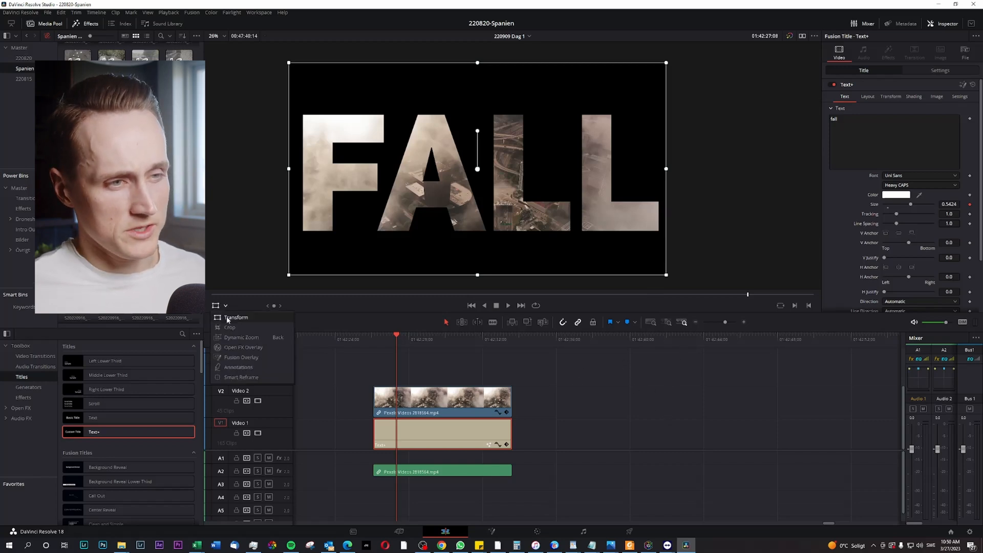
click(229, 331)
click(225, 307)
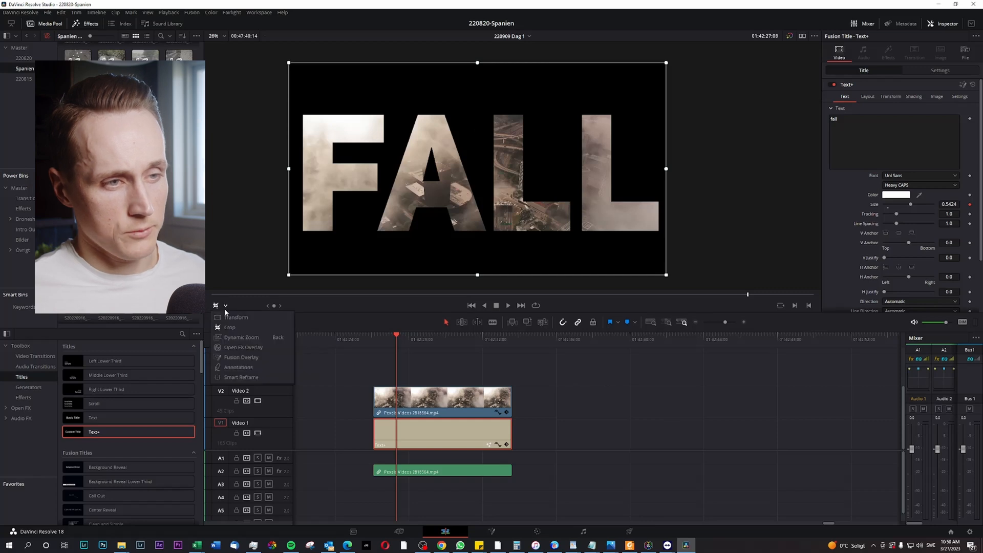
click(231, 319)
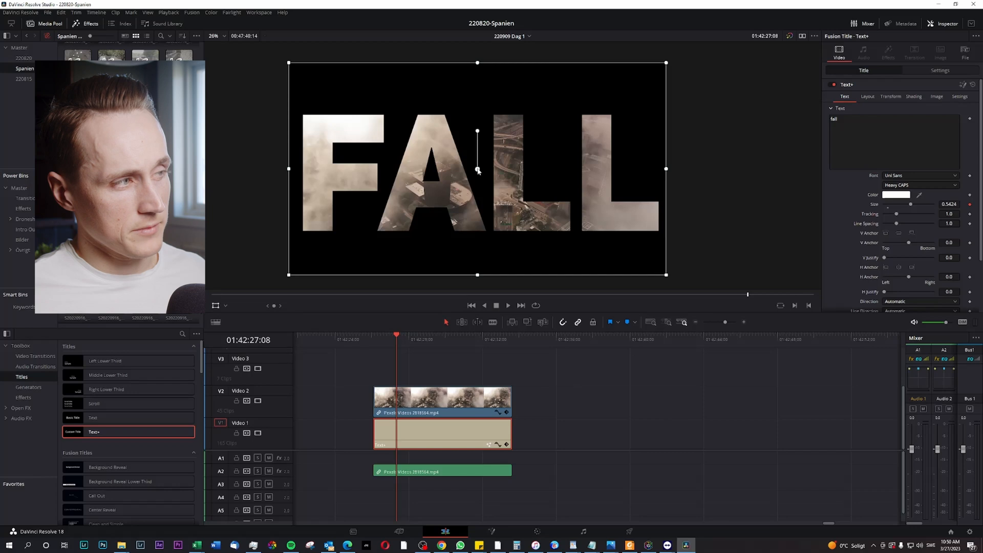
drag(477, 169, 531, 218)
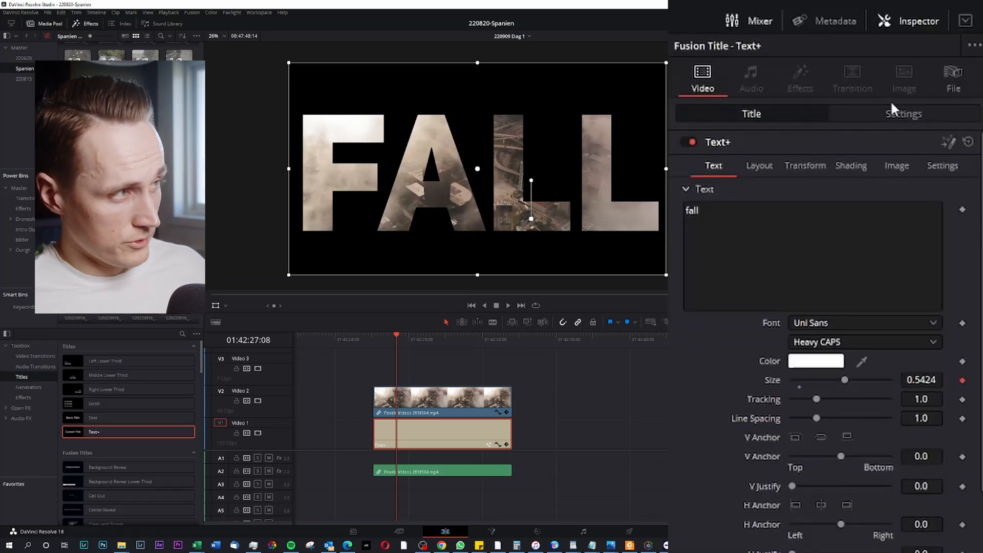
- Keyframe the title's Zoom at 1.000 at 01:42:27:08 and at 11.790 at 01:42:29:11
click(900, 114)
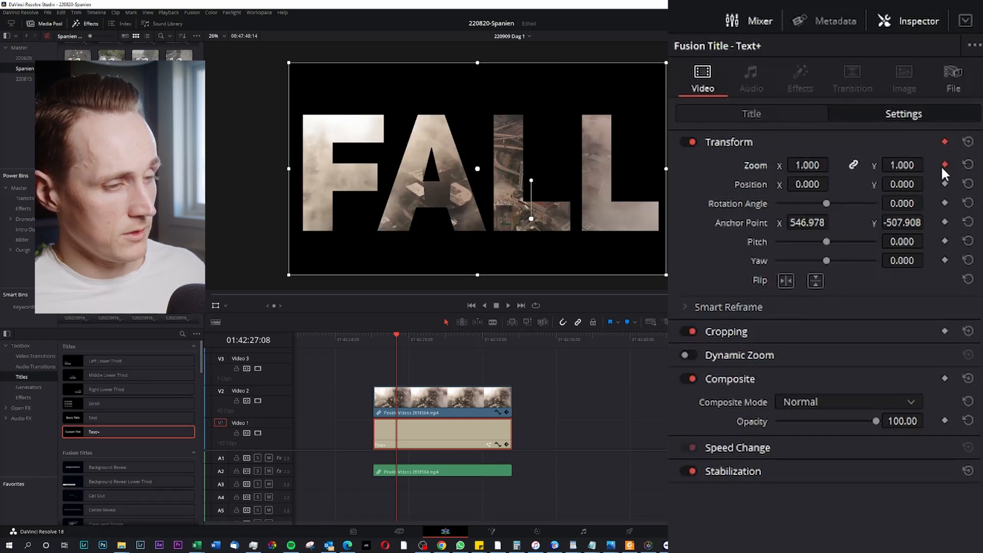
key(space)
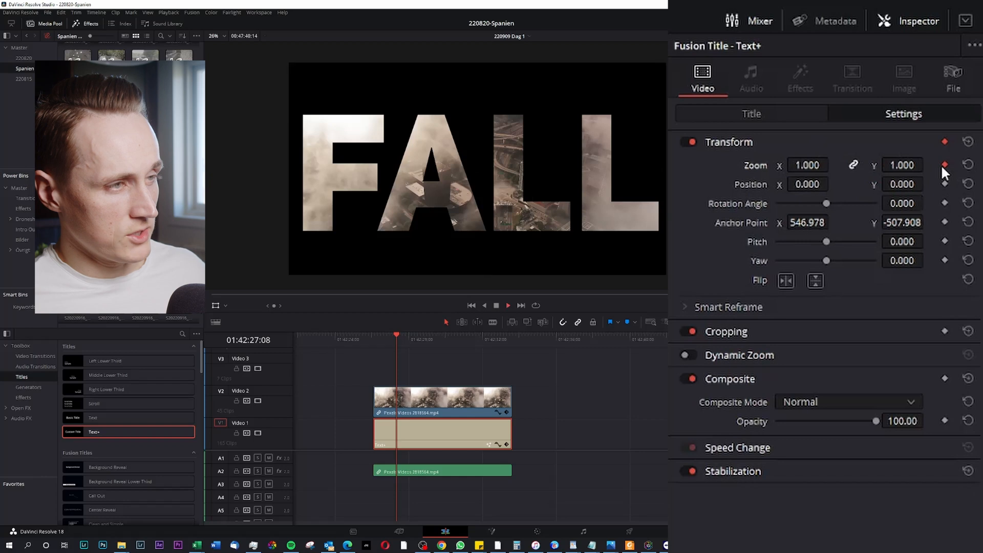
key(space)
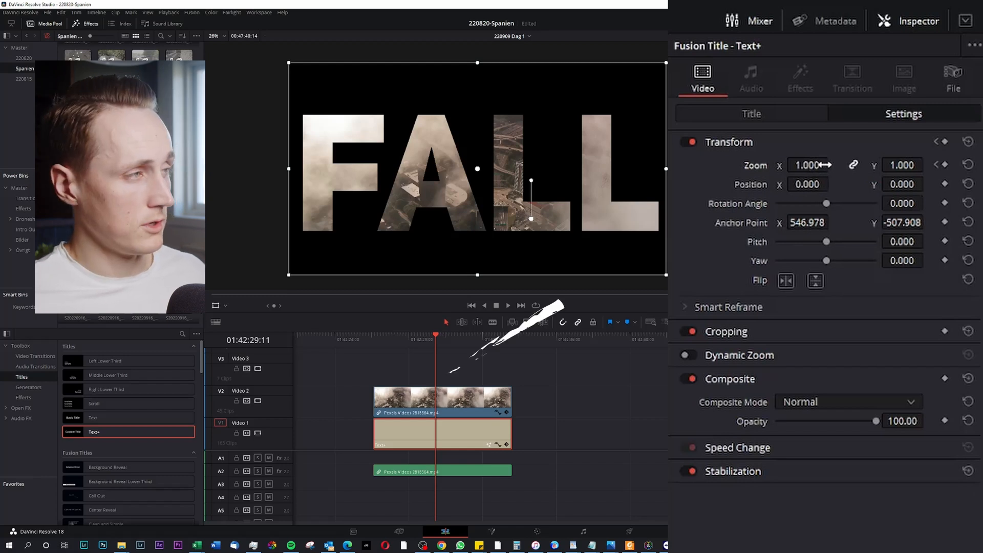
drag(810, 165, 834, 164)
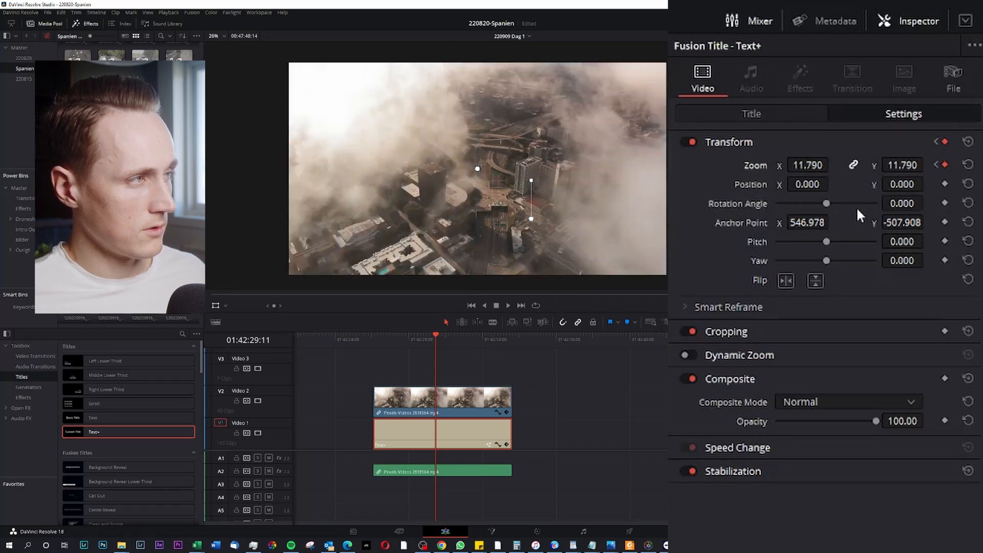
- Play the title's zoom animation from its start and return to the first Zoom keyframe at 01:42:27:08
click(937, 165)
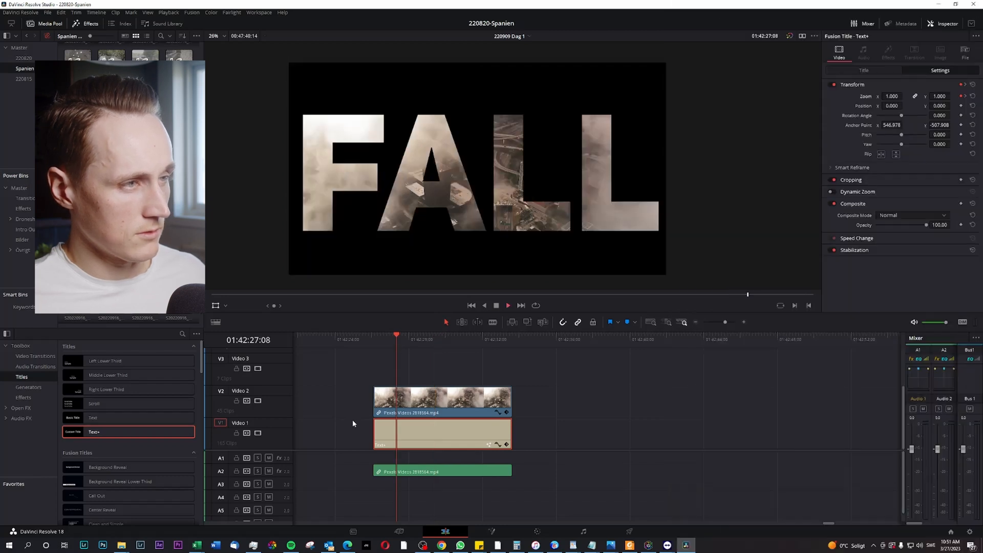
key(space)
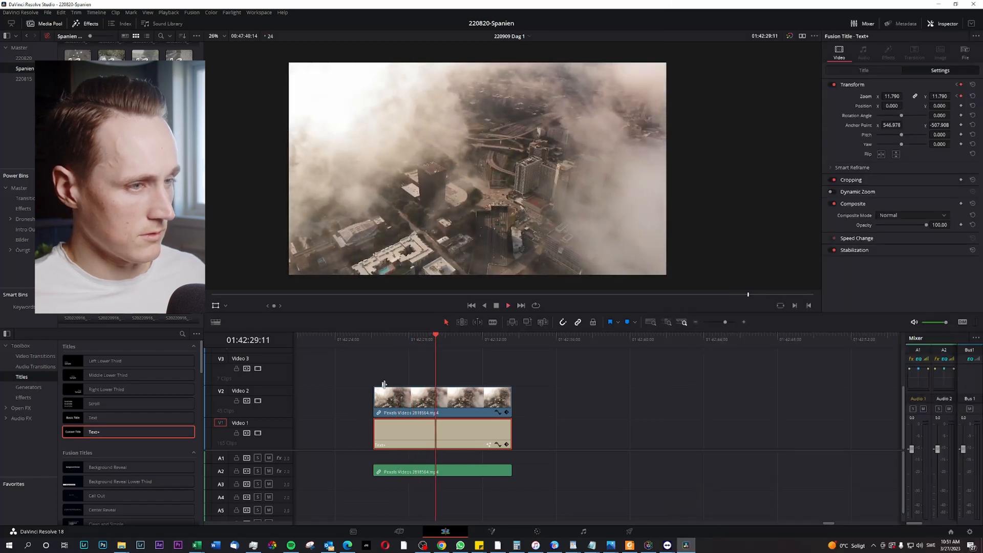
click(376, 335)
key(space)
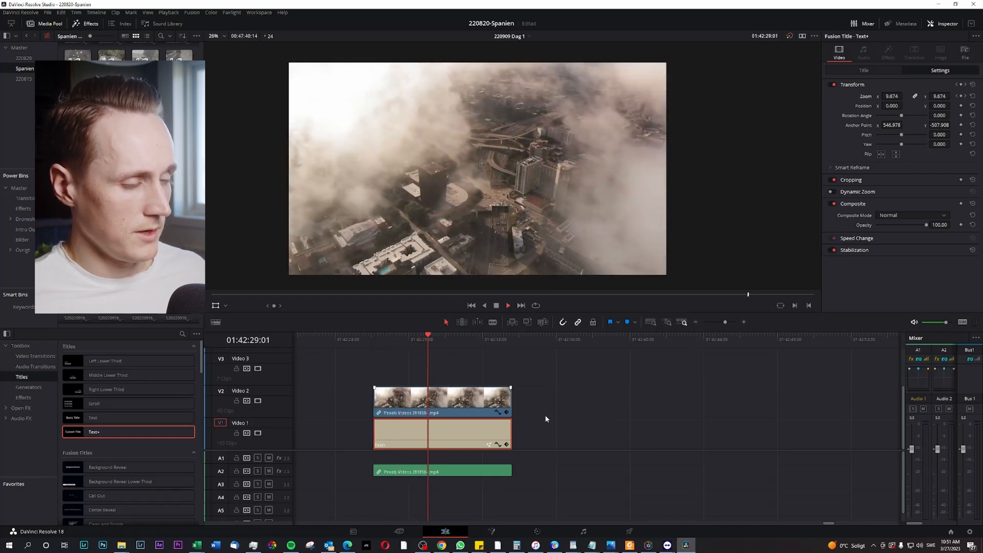
key(space)
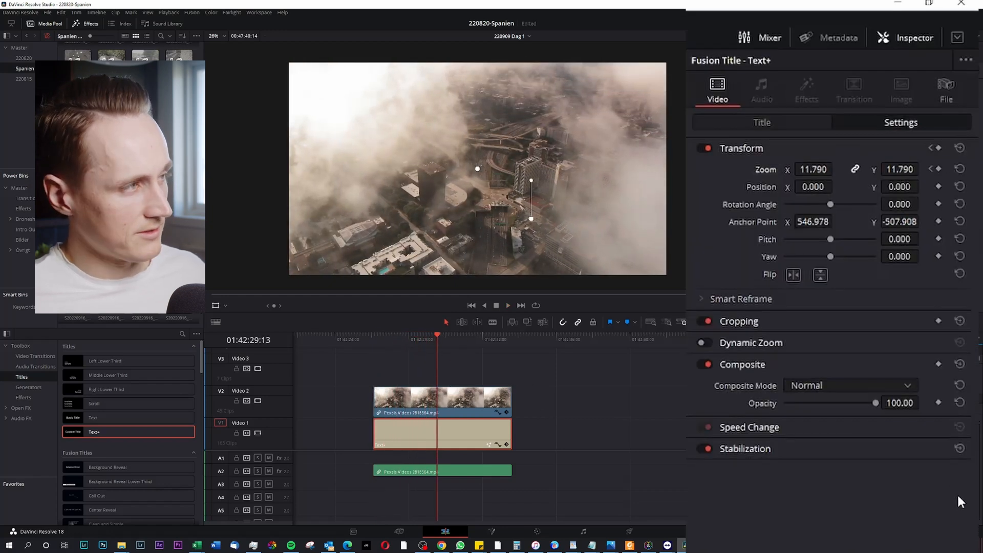
click(931, 170)
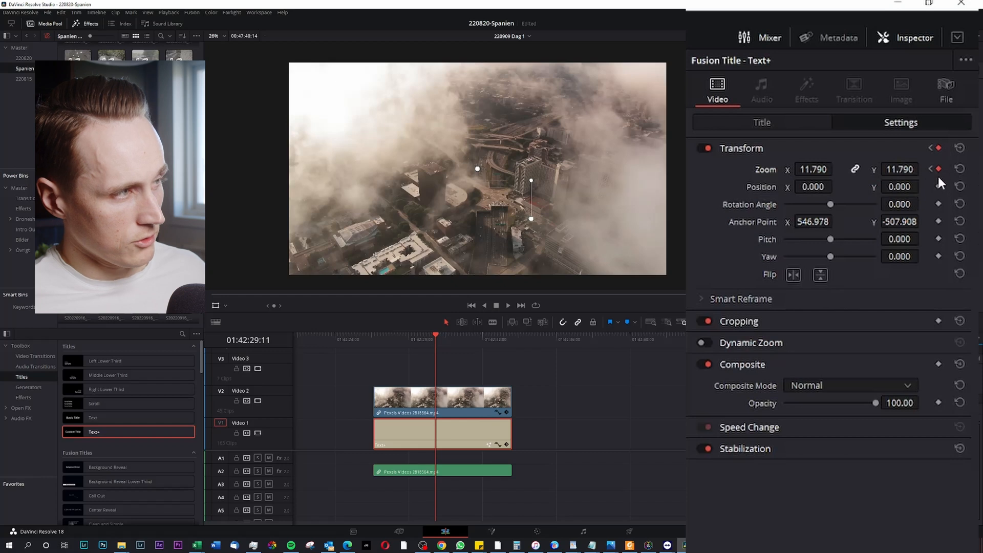
click(931, 170)
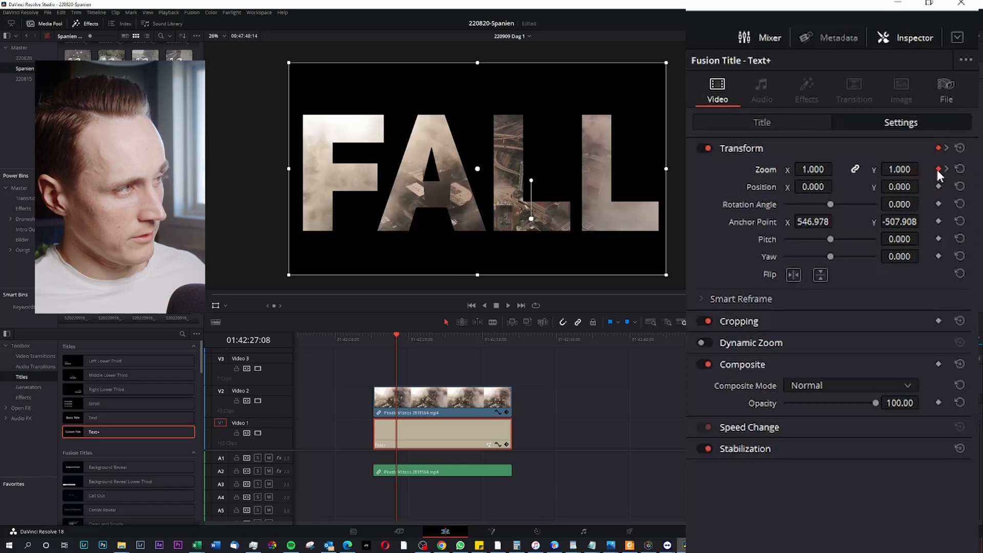
- Apply Ease Out to the title's Zoom keyframe at 01:42:27:08 and replay the zoom animation
right_click(936, 167)
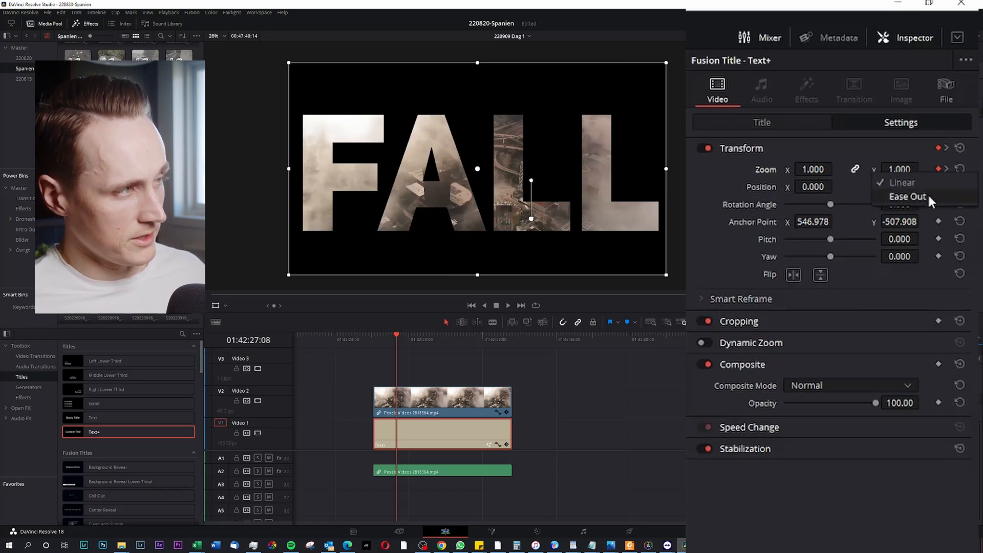
click(927, 193)
key(space)
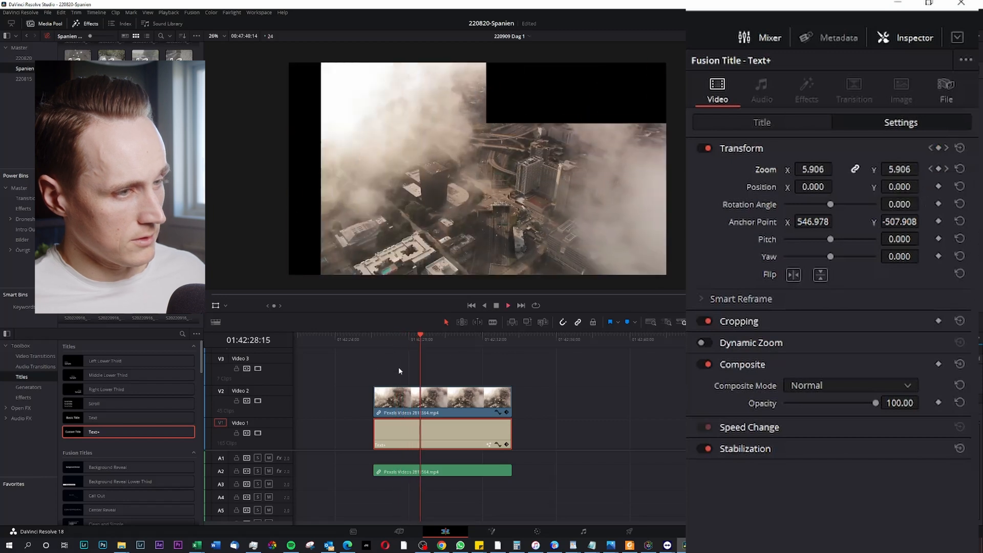
click(388, 339)
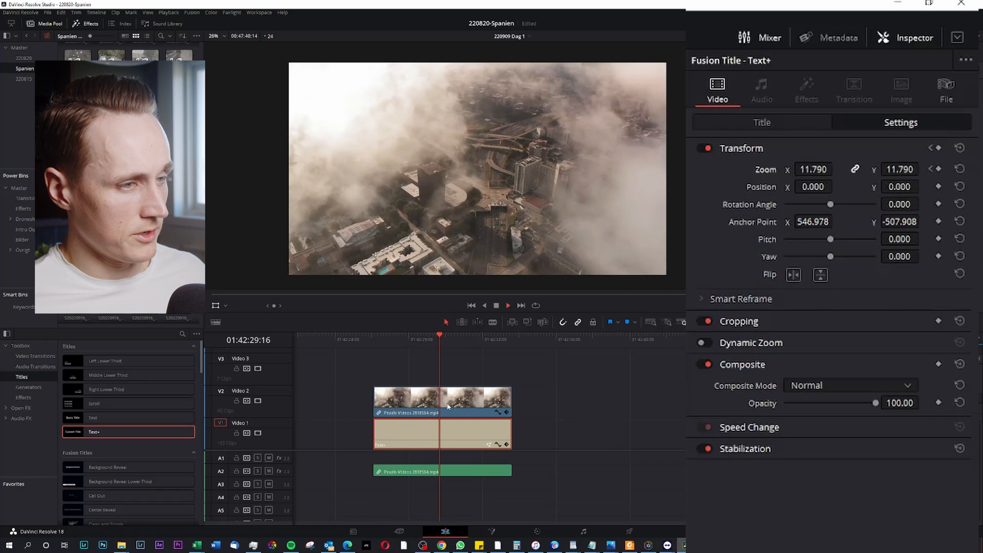
click(372, 338)
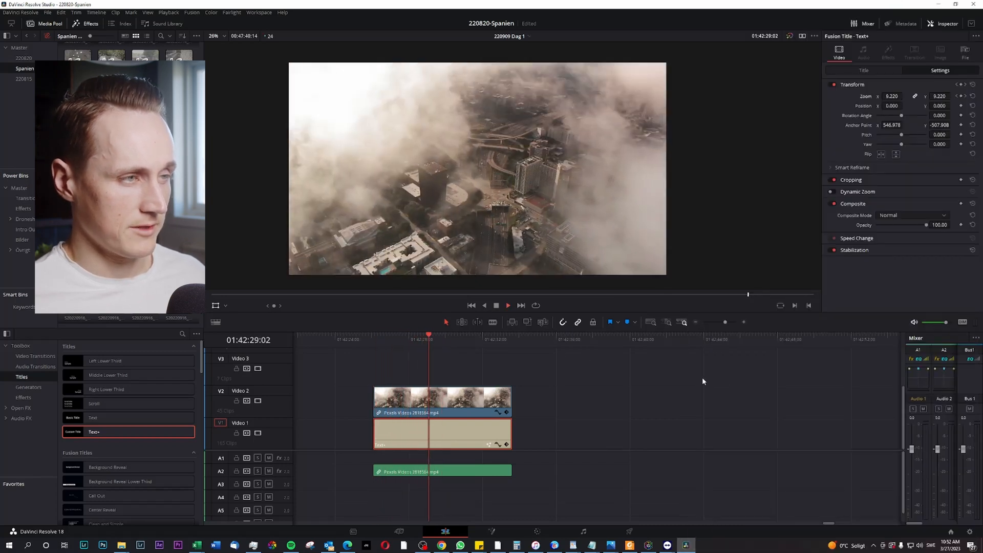
click(375, 339)
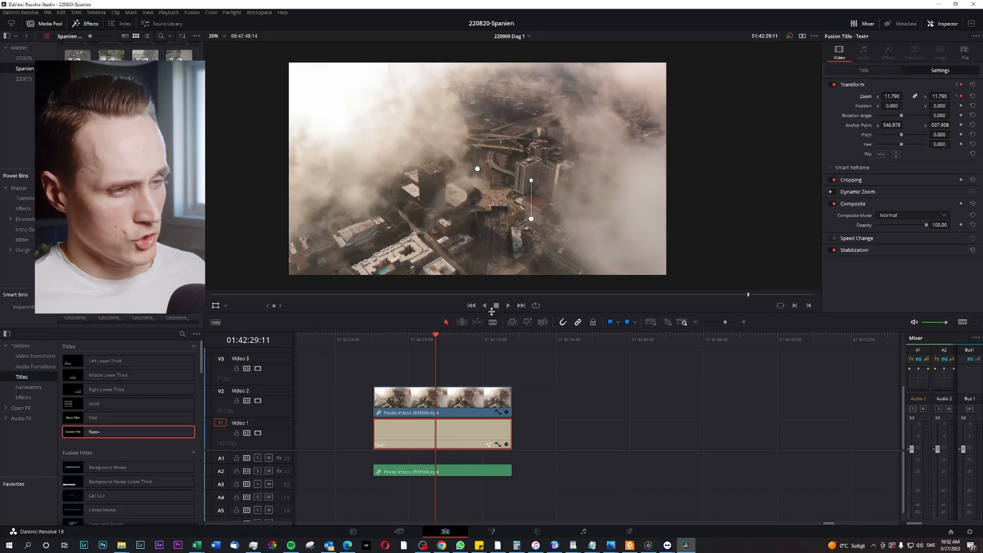
- Return to the start of the FALL title's zoom and enable Motion Blur in the title's own settings
drag(408, 343, 387, 352)
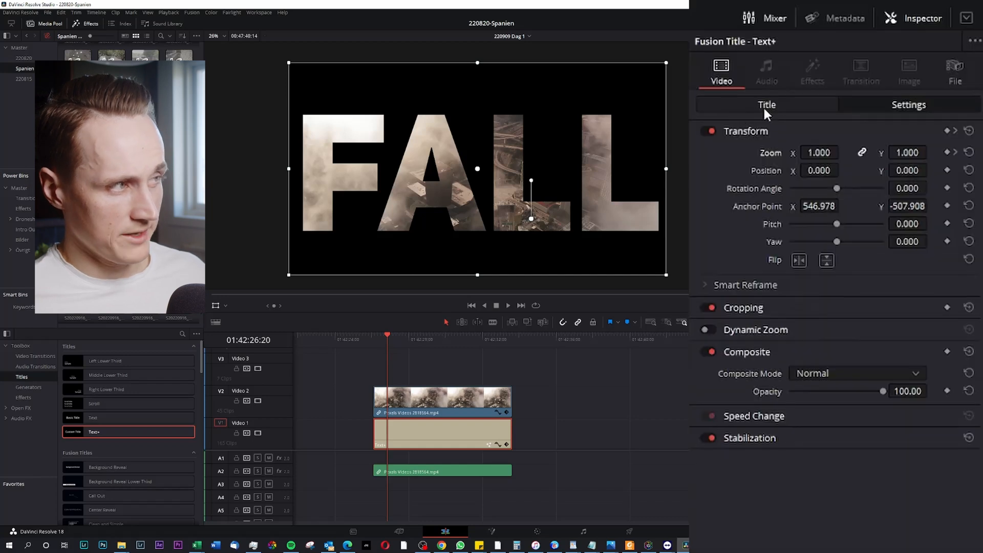
click(764, 109)
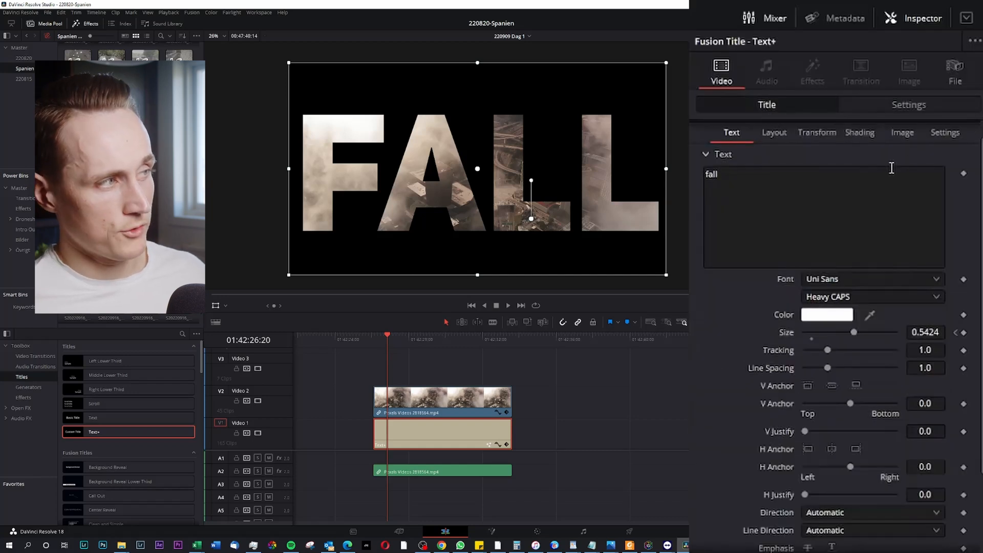
click(947, 132)
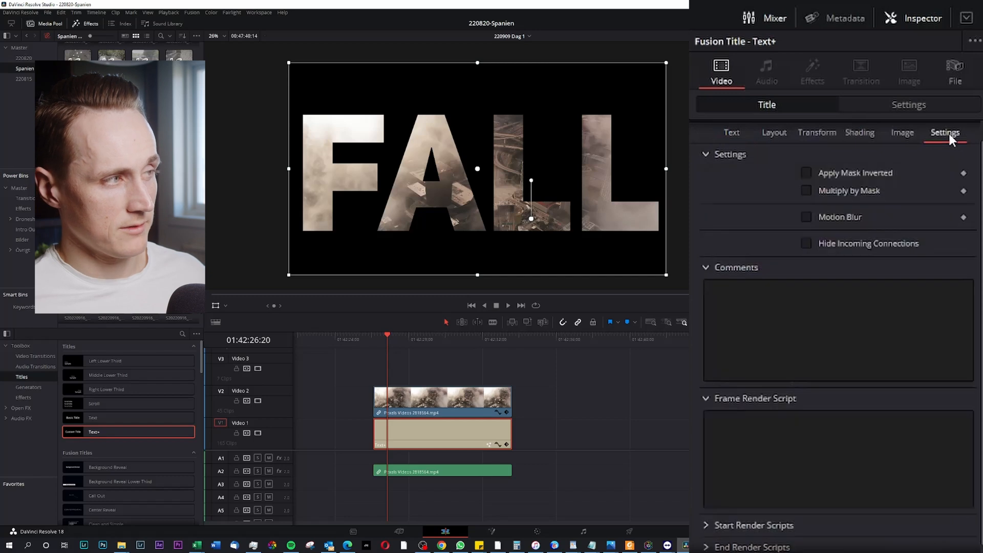
click(806, 217)
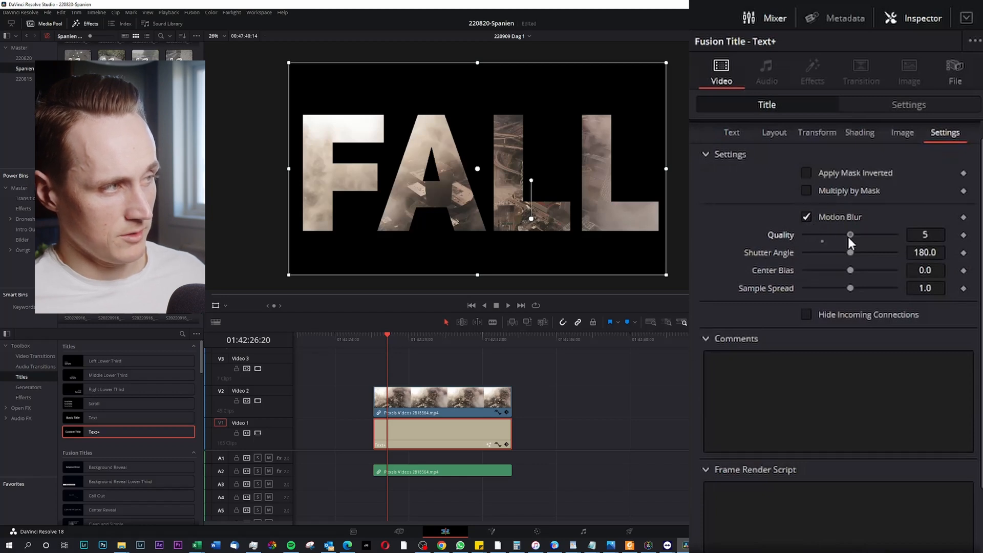
- Replay the zoom through the FALL lettering to check its motion blur
drag(392, 341, 385, 343)
key(space)
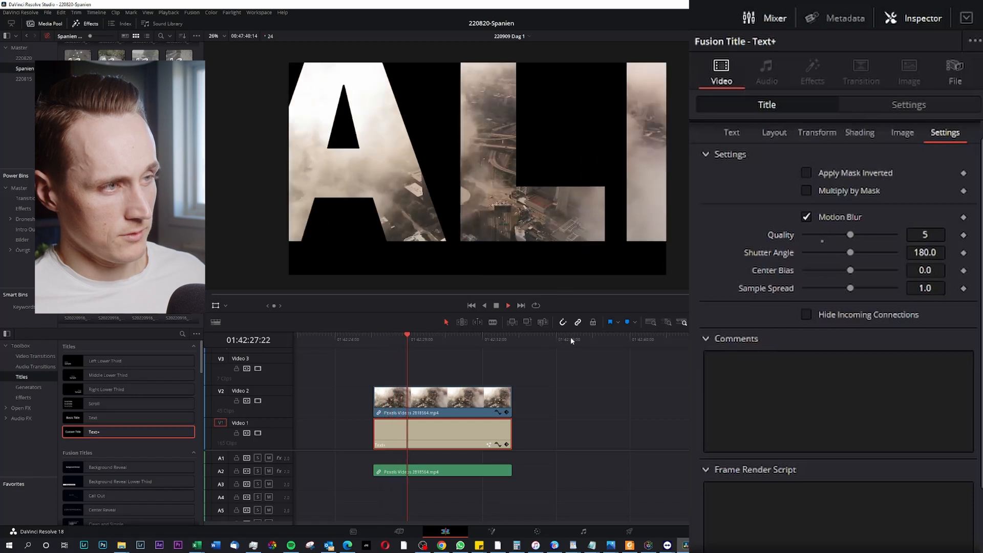
click(396, 339)
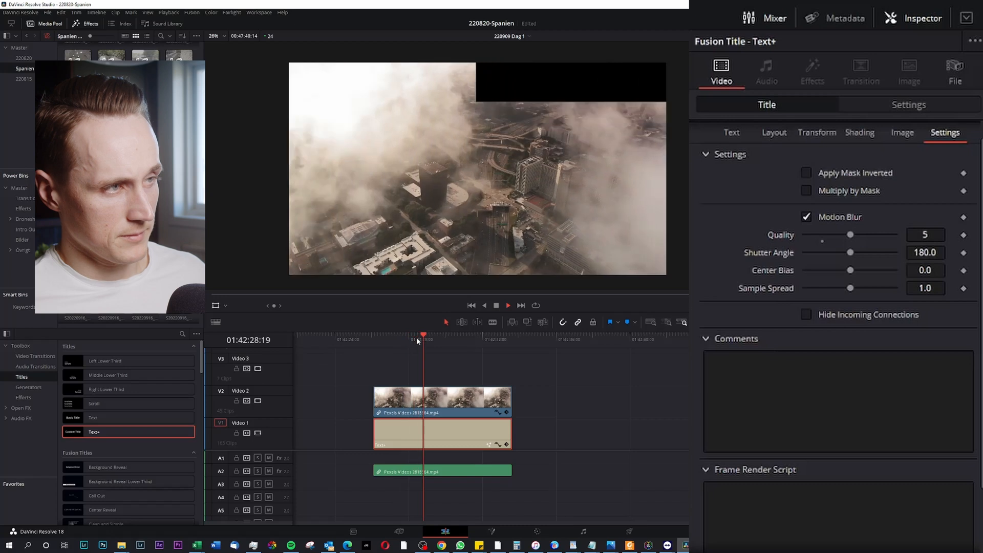
click(391, 334)
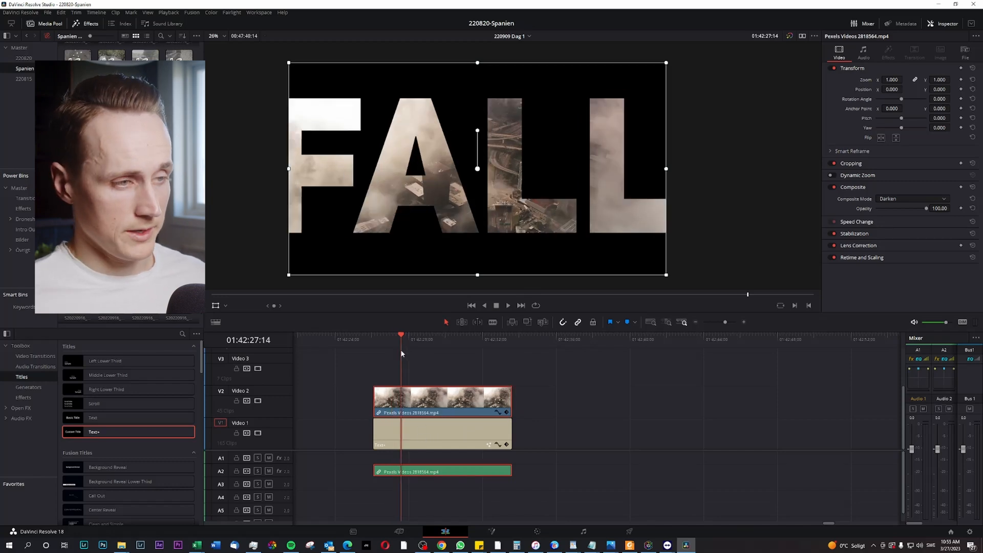
- At 01:42:27:03, move the aerial clip's anchor point onto the first L, at about X 563, Y -531
drag(402, 353, 393, 353)
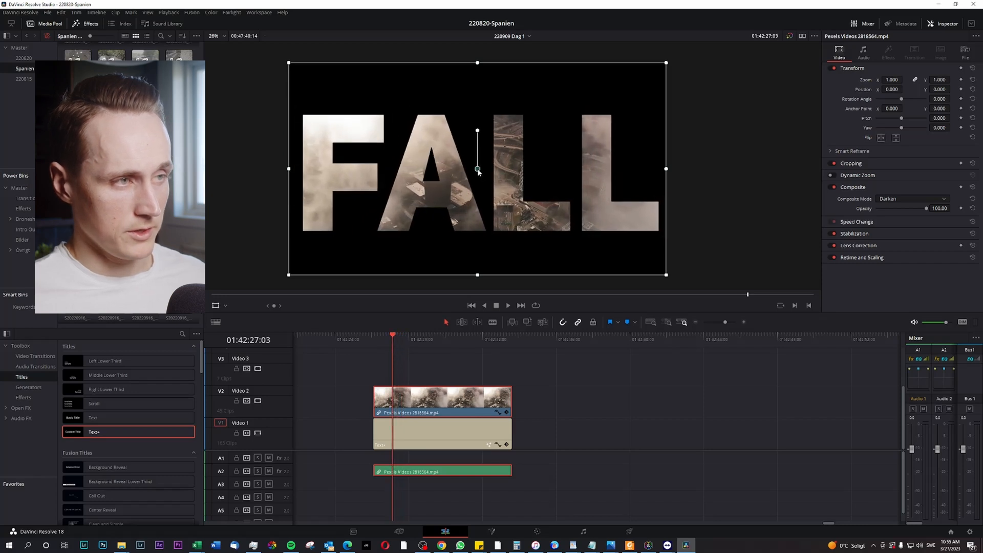
drag(478, 172, 533, 221)
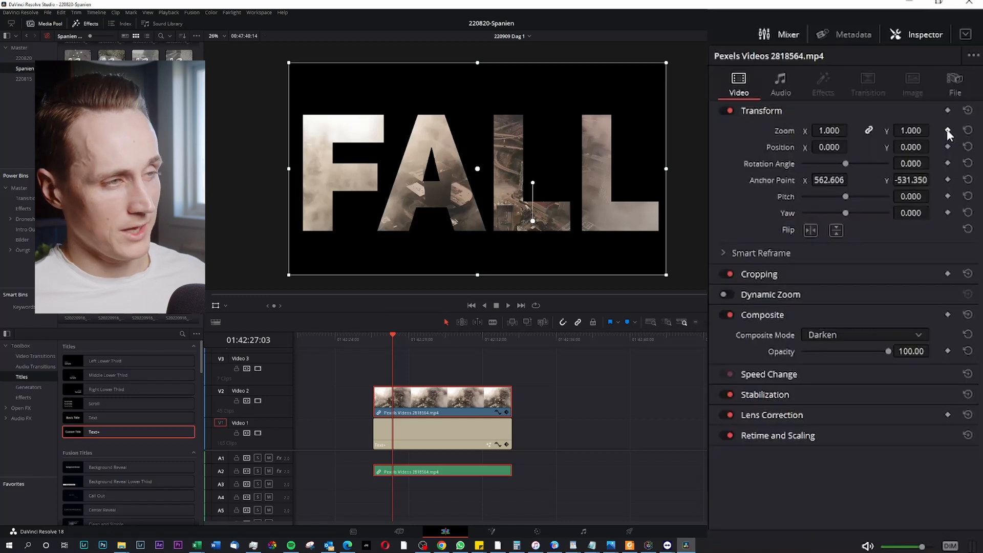
- Keyframe the aerial clip's Zoom at 1.000 at 01:42:27:03 and at 1.840 at 01:42:29:12
click(948, 130)
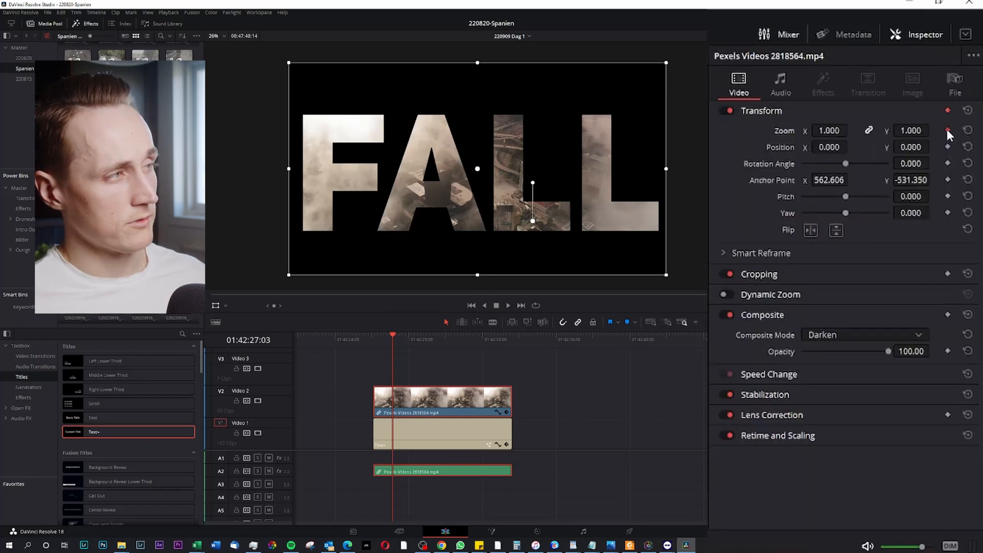
key(space)
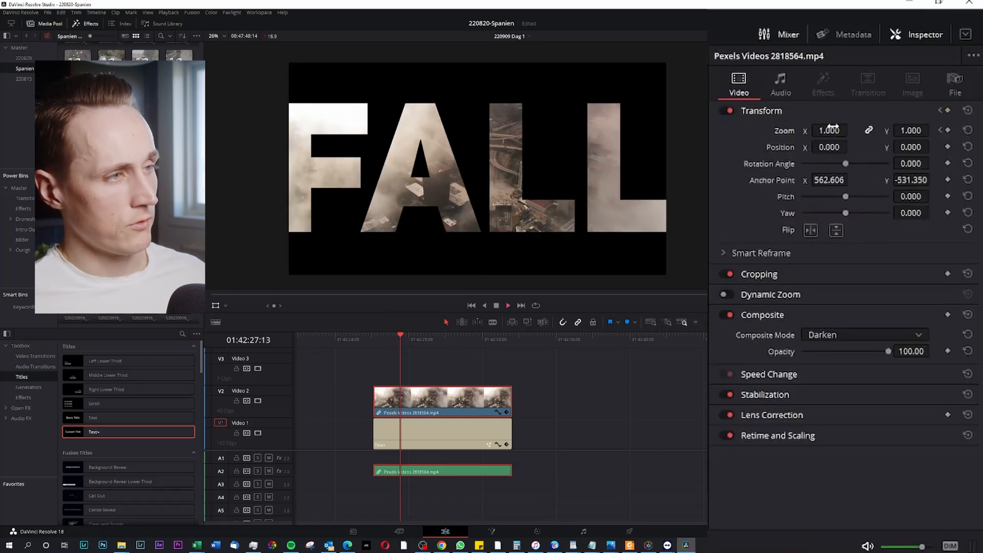
key(space)
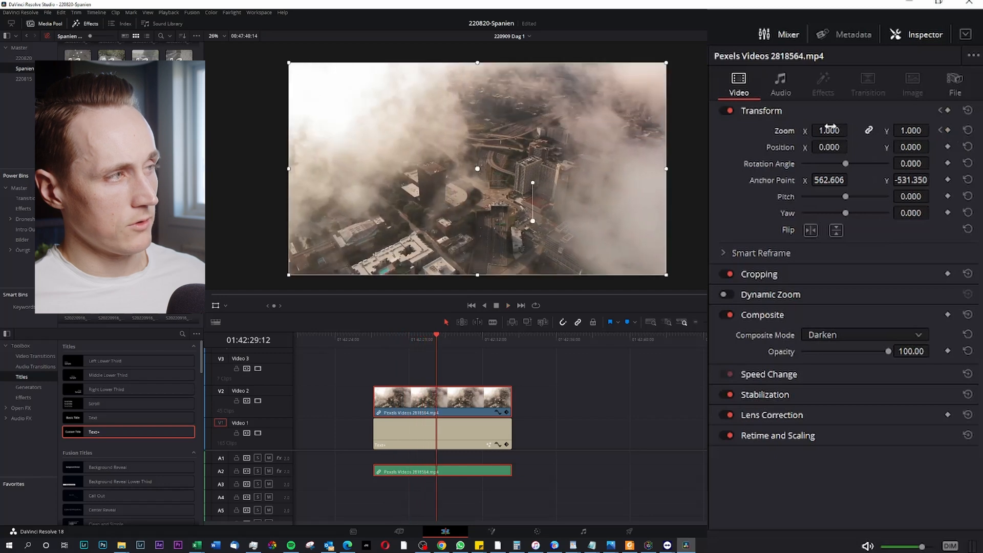
drag(832, 128, 851, 129)
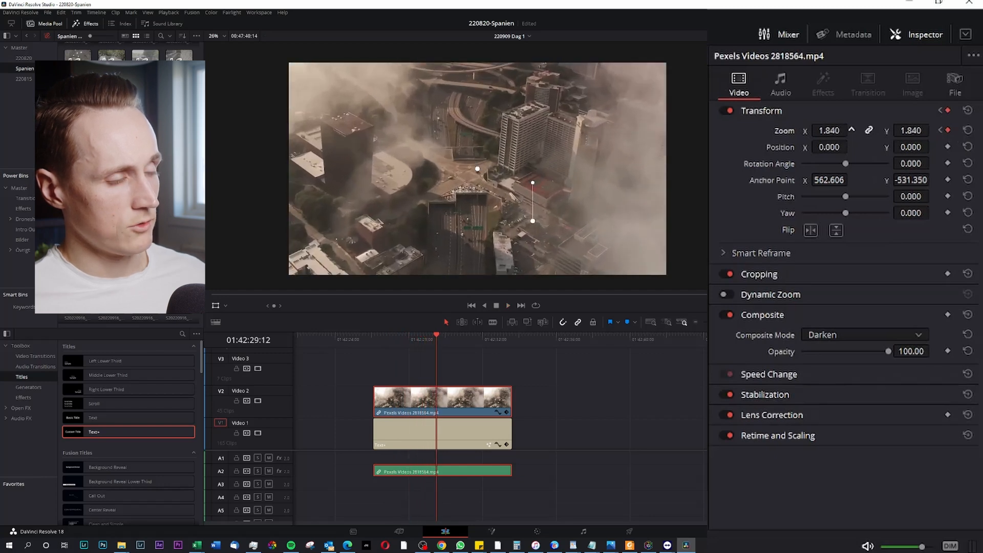
- Return to the aerial clip's first Zoom keyframe and play the combined title and footage zoom several times
click(940, 130)
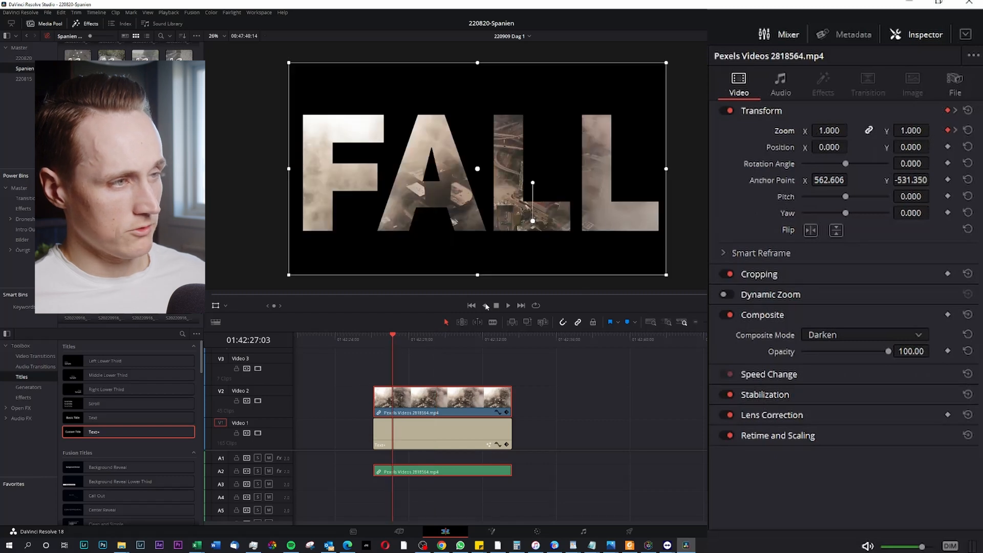
click(508, 305)
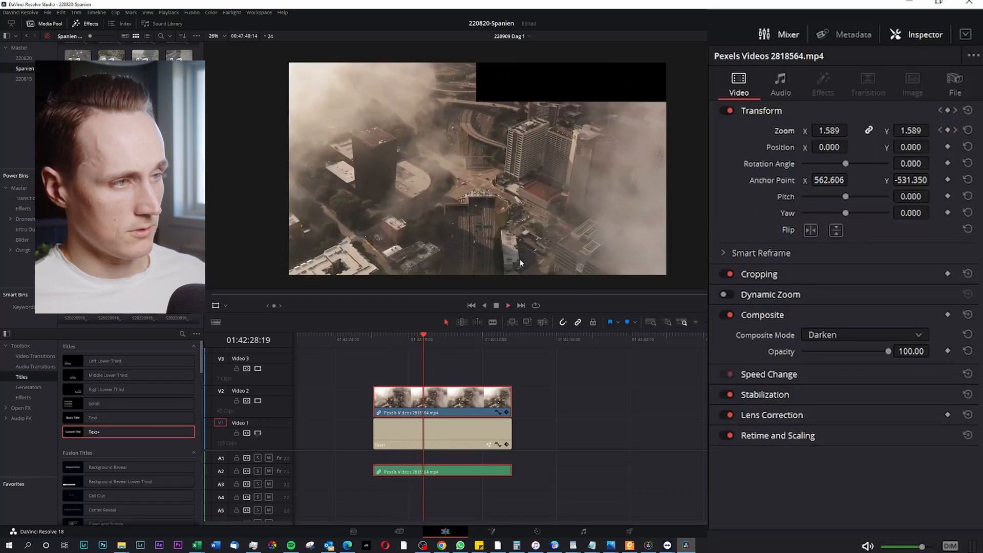
click(390, 346)
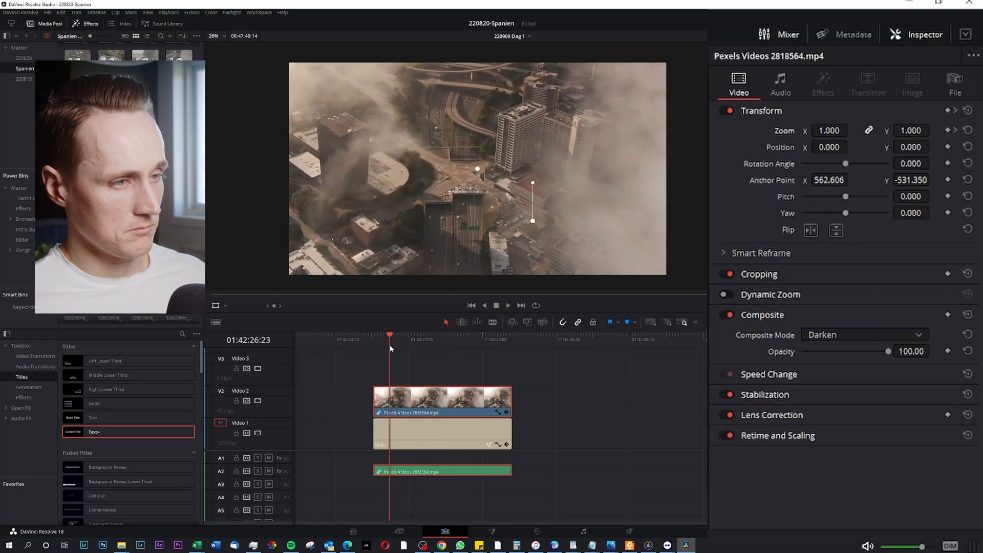
key(space)
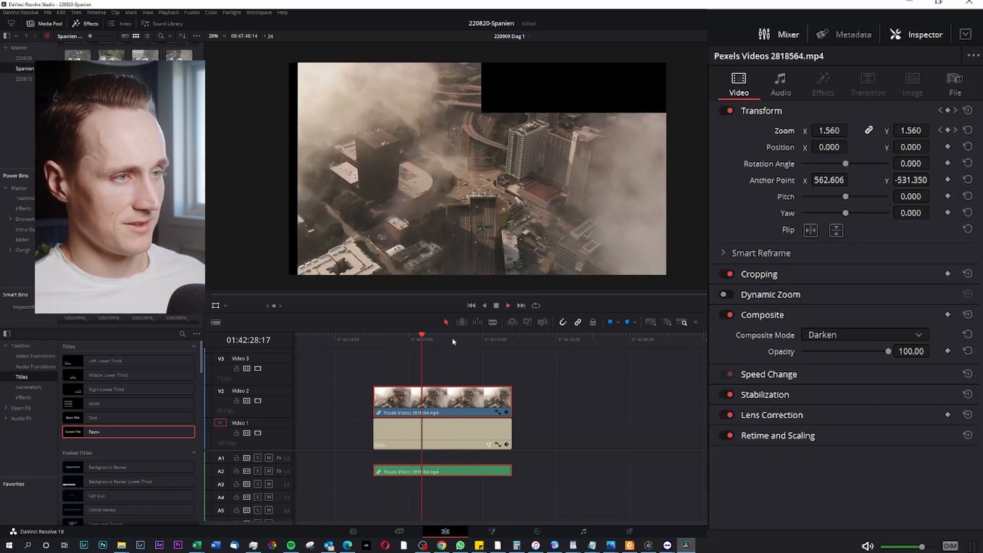
click(392, 339)
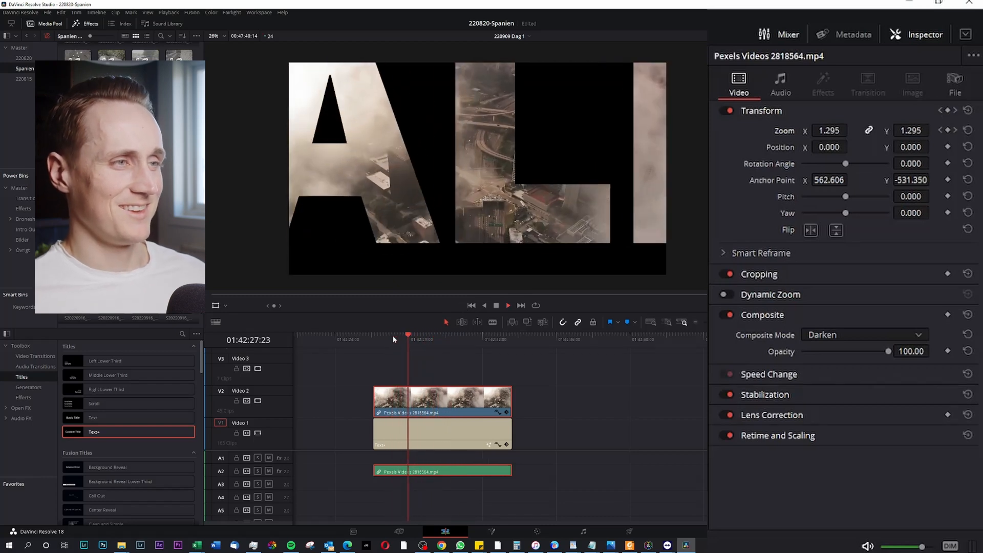
click(394, 339)
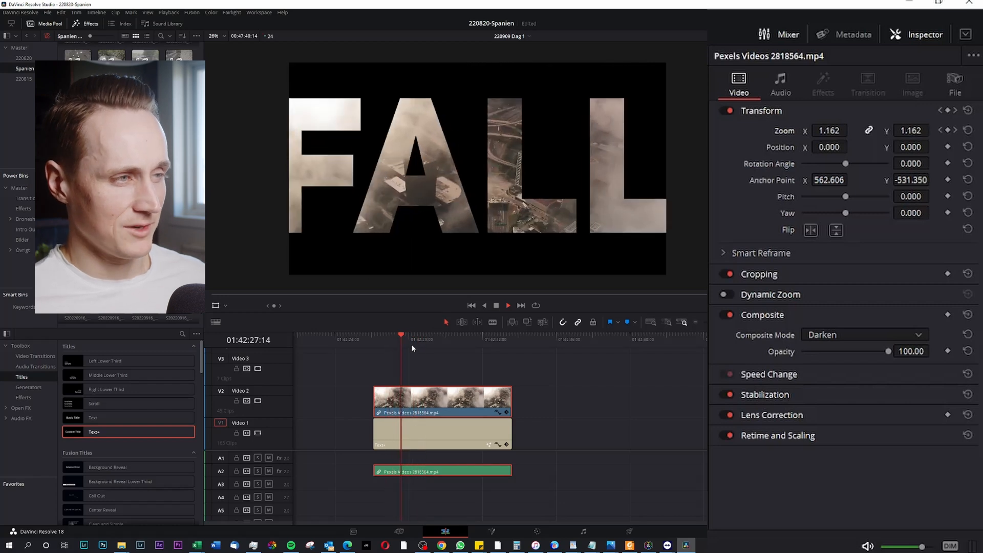
click(391, 339)
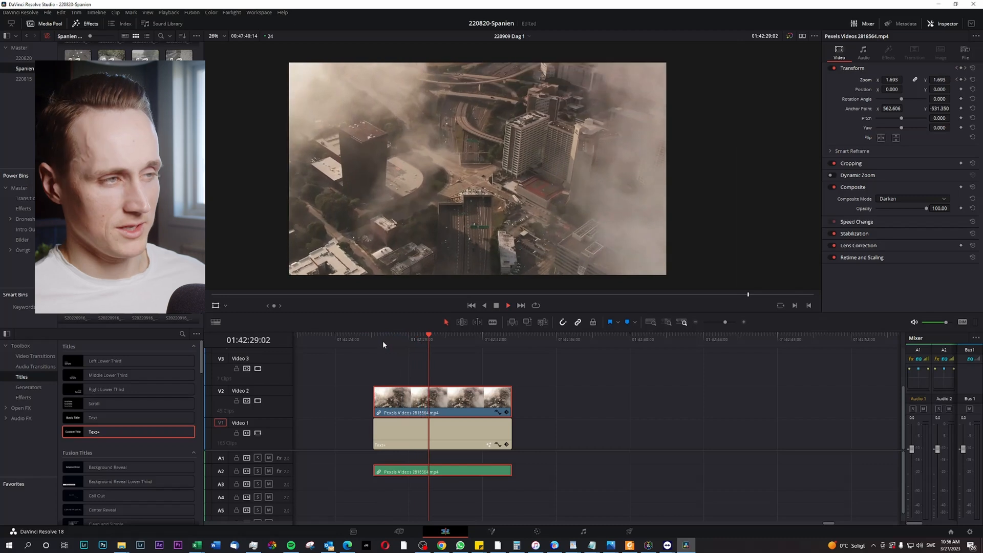
click(383, 340)
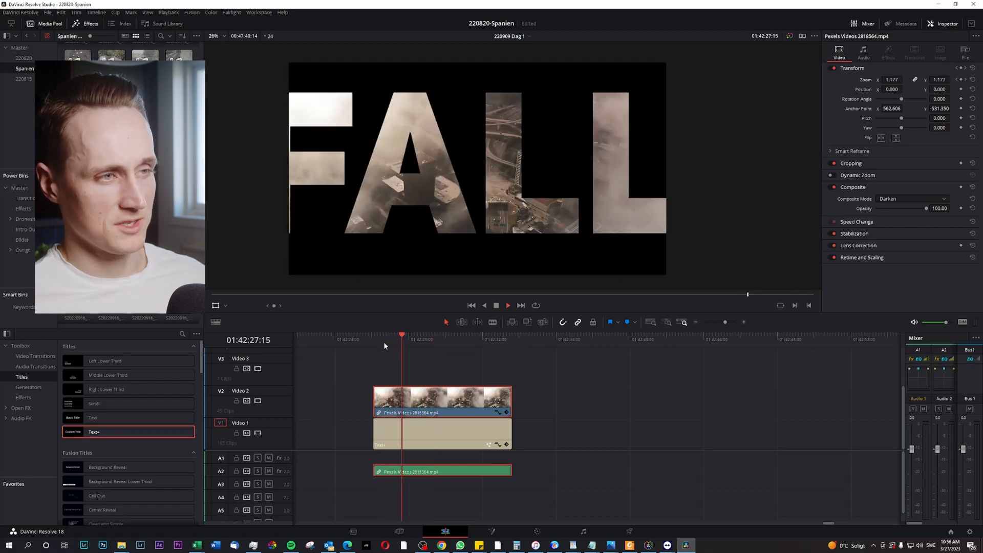
click(383, 342)
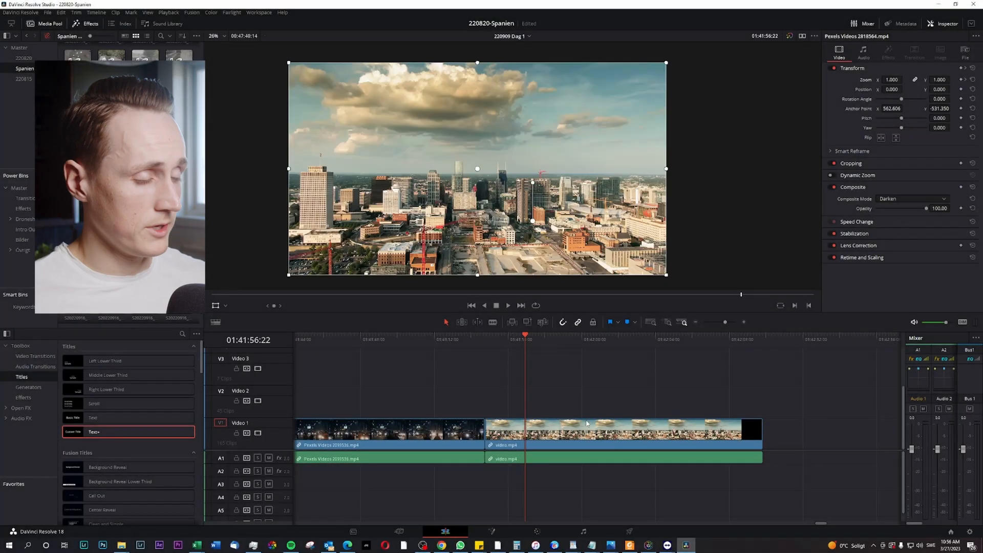
- Preview the city skyline clip, then place a Text+ title on Video 2 above it from about 01:41:56 and select it
key(space)
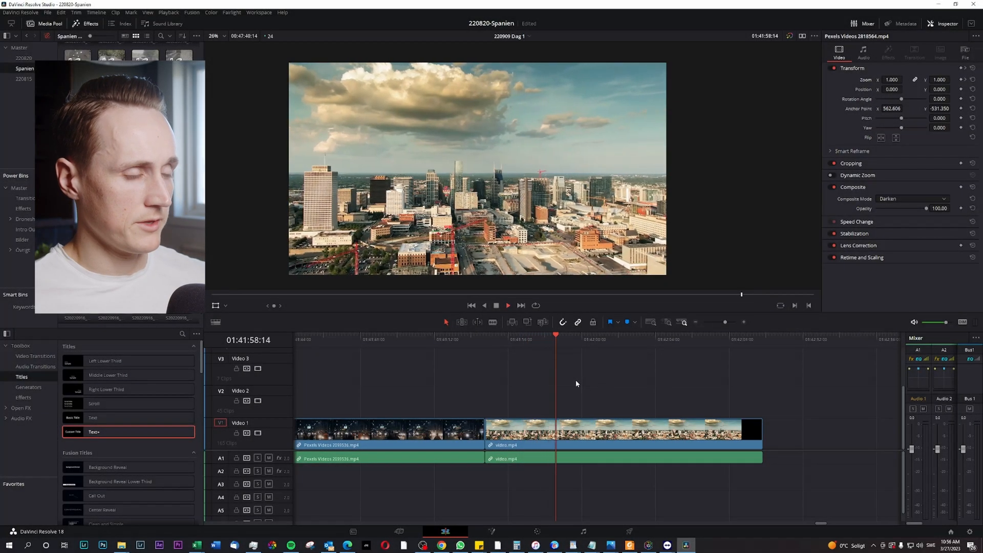
click(531, 345)
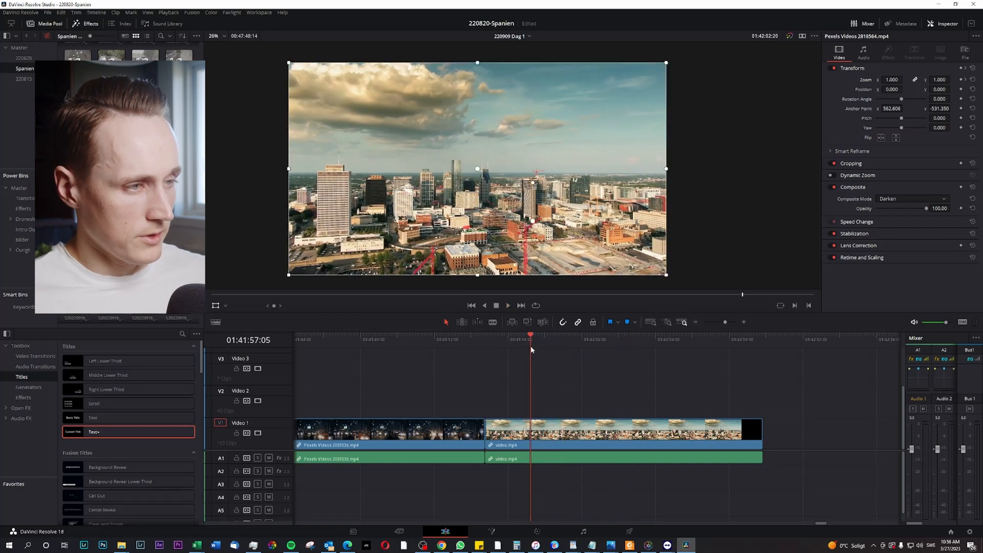
drag(128, 432, 511, 400)
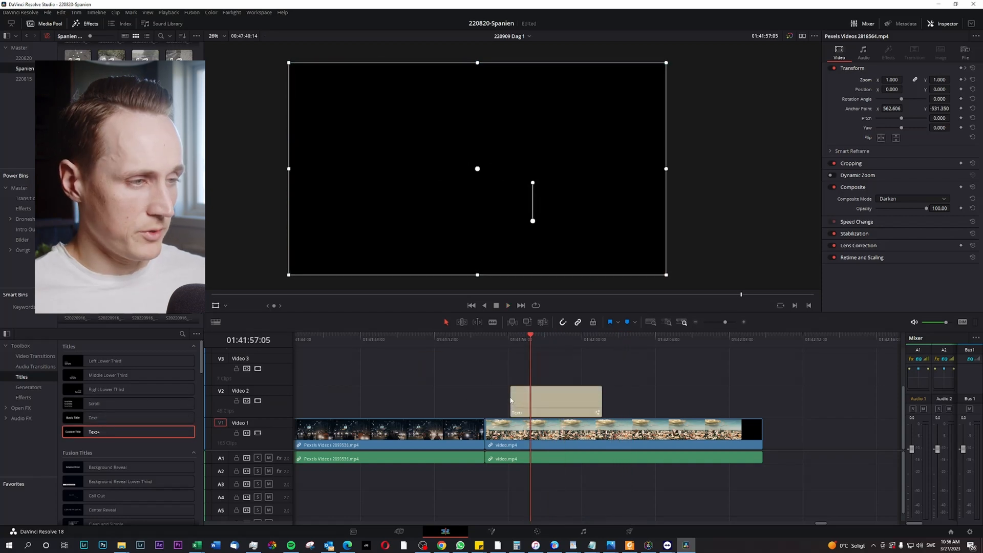
click(511, 401)
click(525, 350)
click(526, 341)
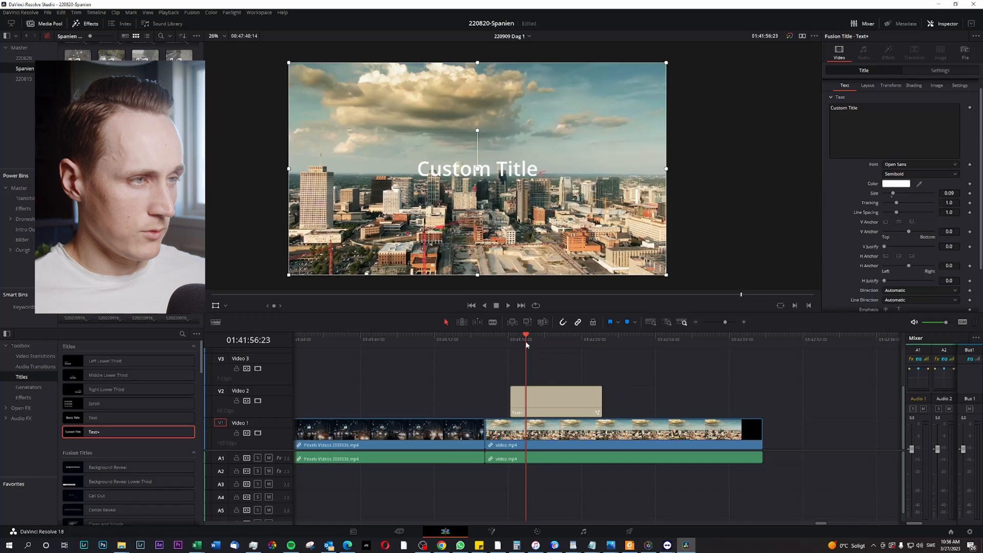
click(565, 391)
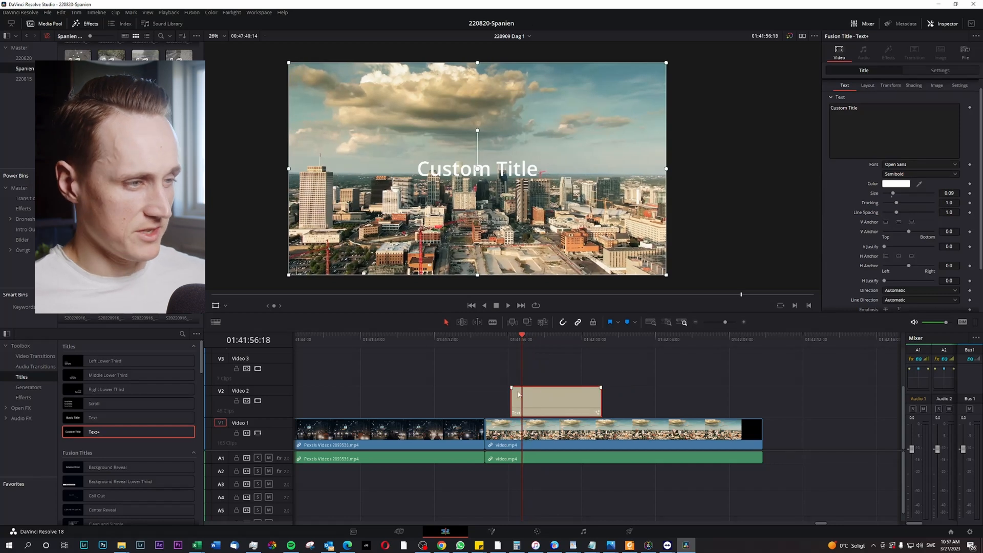
- Replace the new title's text with "cloudy day"
click(882, 116)
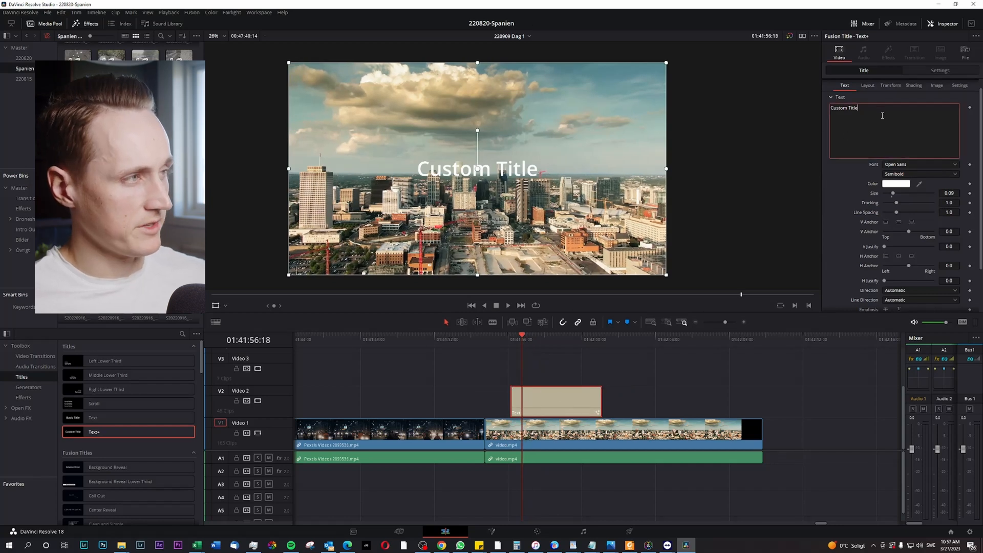
key(ctrl+a)
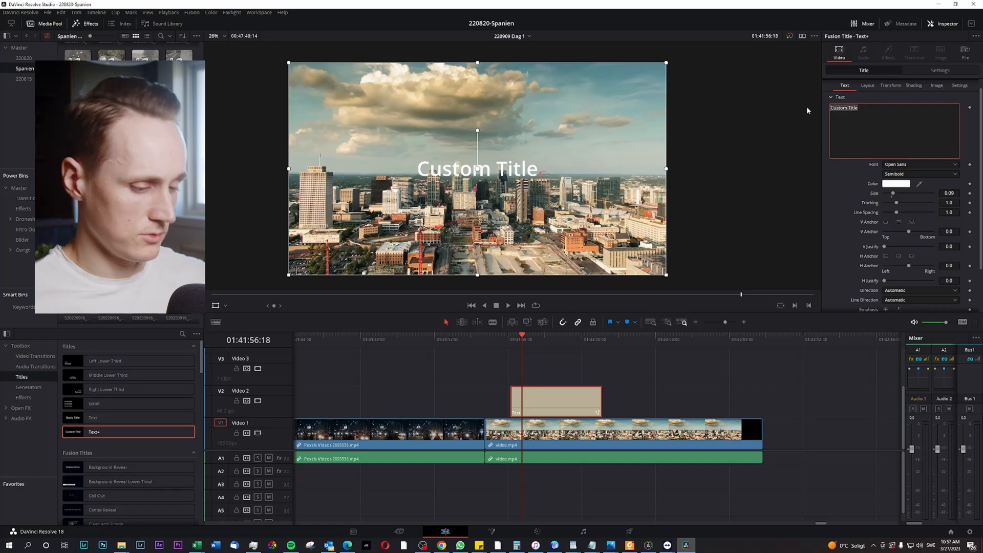
text(cloudy day)
- Set the cloudy day title's font to Uni Sans Heavy CAPS
key(ctrl+a)
click(910, 164)
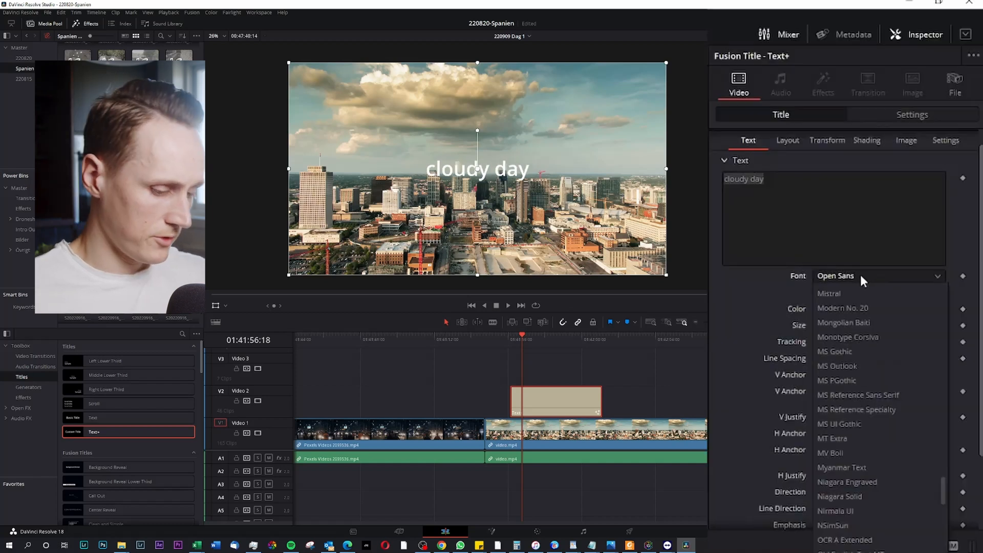
text(uni)
key(Return)
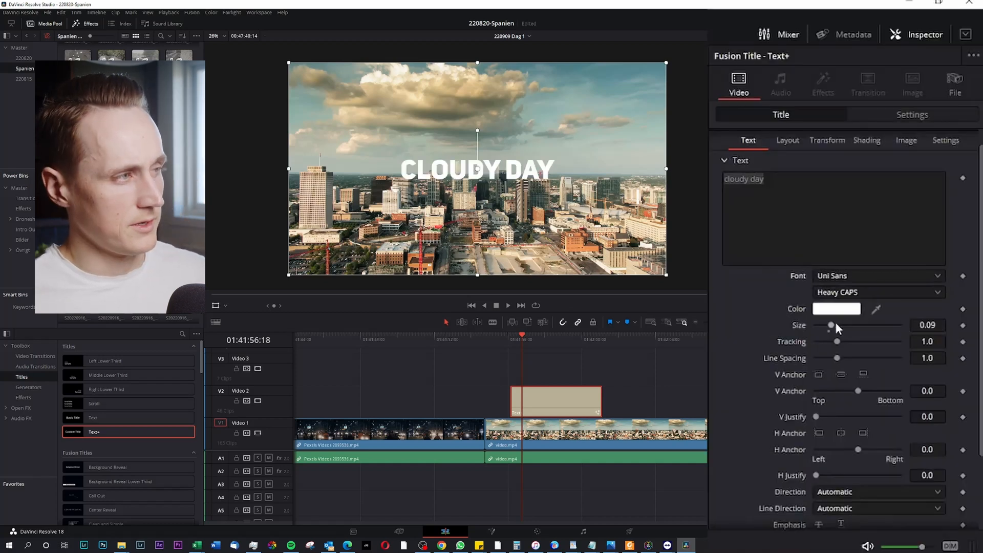
- Enlarge the title's Size to 0.1535, then keyframe Size at 0.0 on its first frame, 01:41:56:03
drag(832, 324, 846, 329)
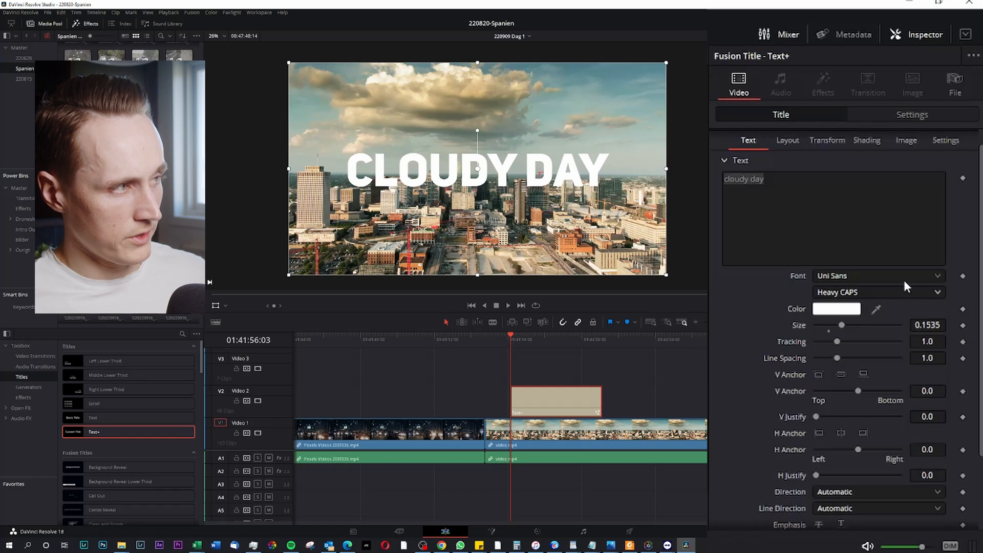
click(962, 325)
drag(838, 325, 800, 333)
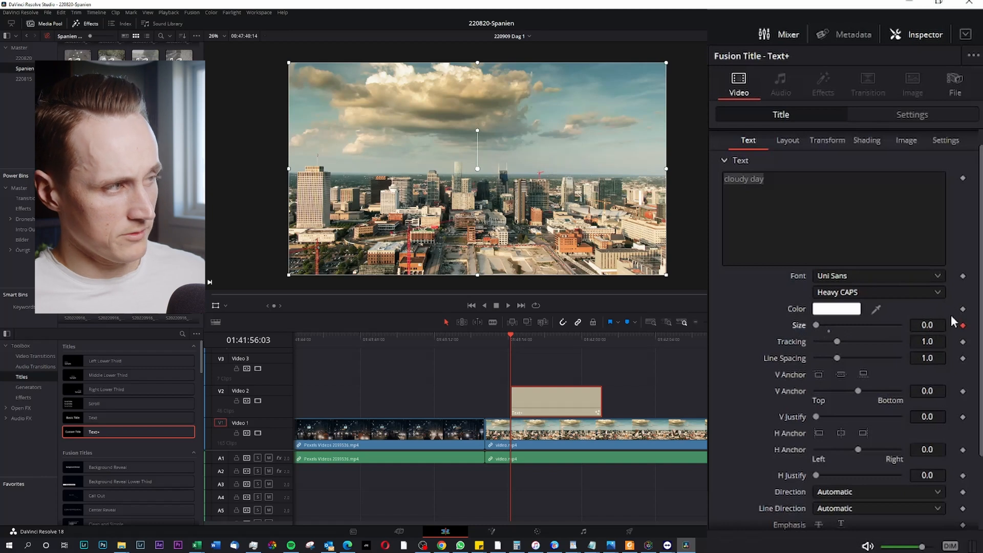
- Keyframe the title's Size at 0.1772 at 01:41:57:00 and at 0.1516 at 01:41:57:02
key(space)
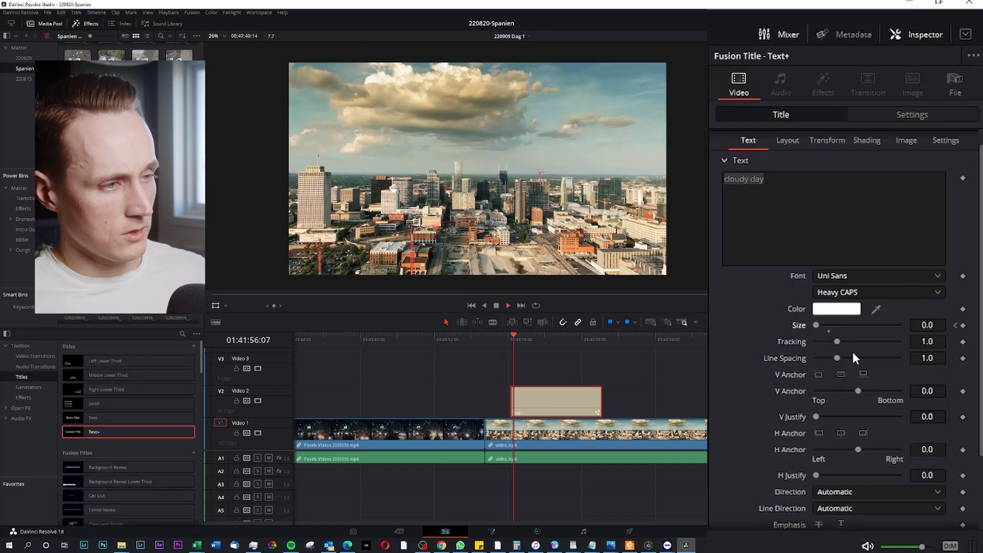
drag(819, 323, 849, 331)
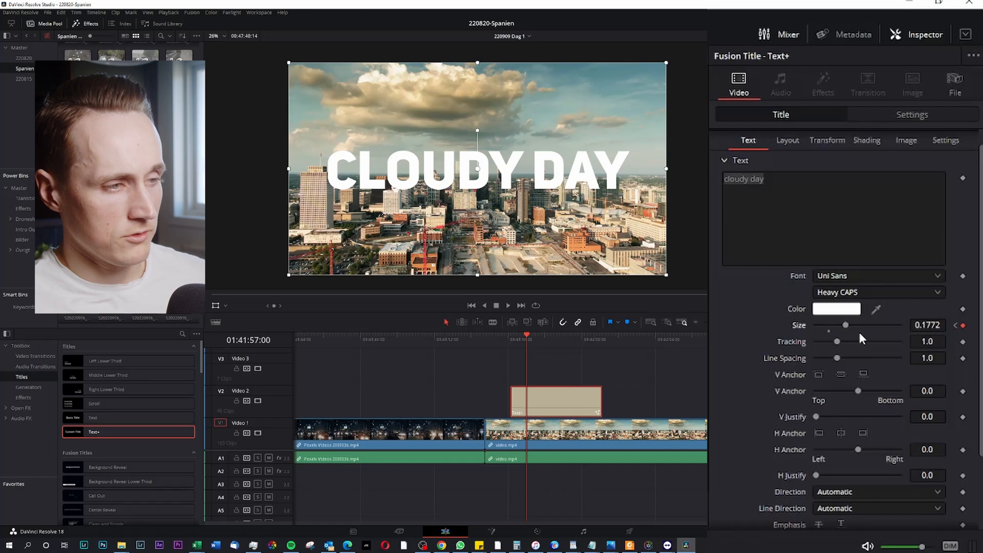
key(Right)
key(Left)
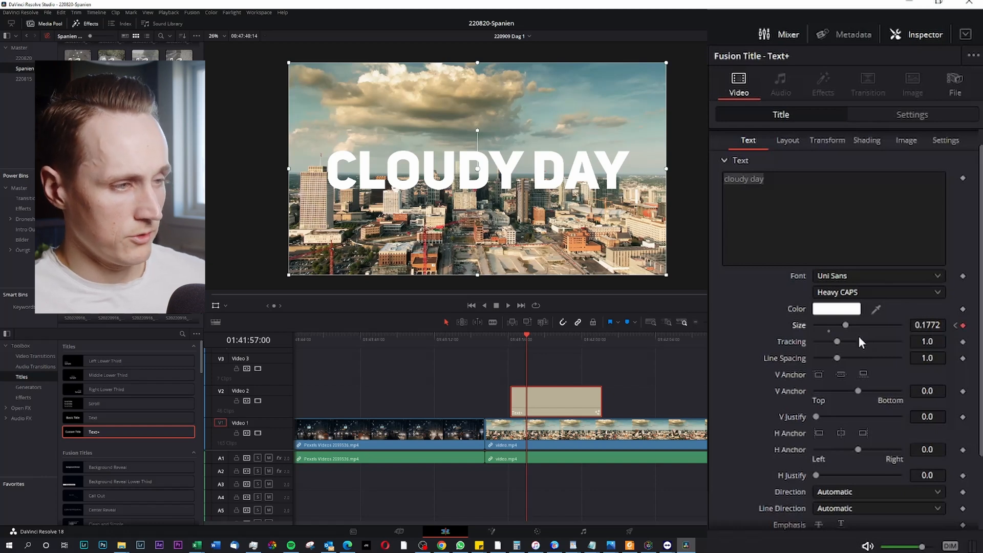
key(Right)
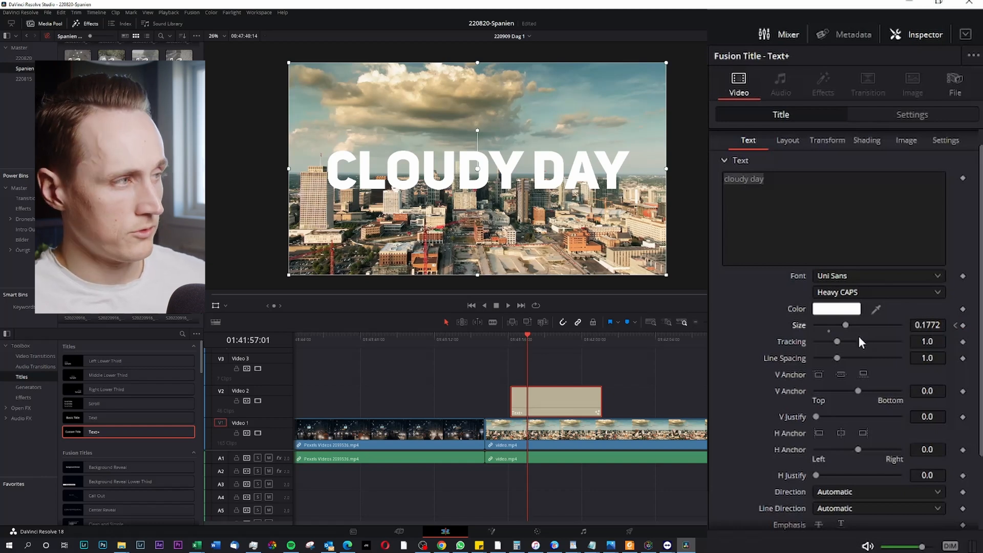
key(Right)
drag(925, 325, 894, 325)
- Play the title's pop-in animation from its first frame at 01:41:56:03
click(512, 339)
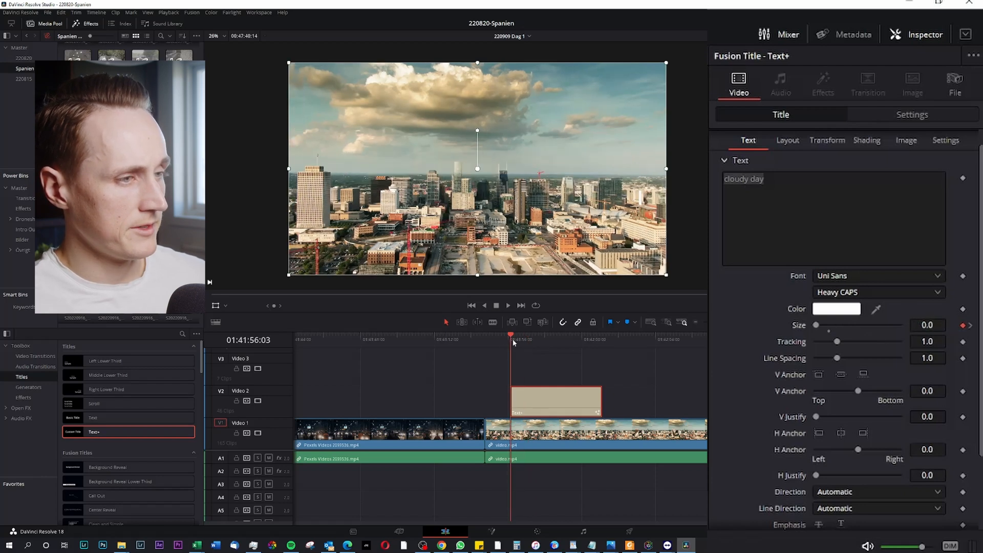
key(space)
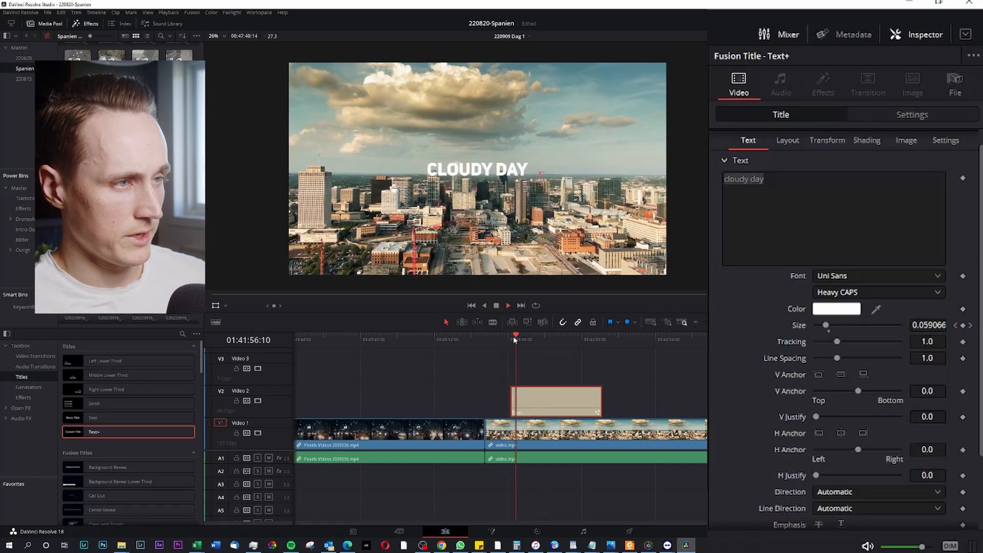
key(space)
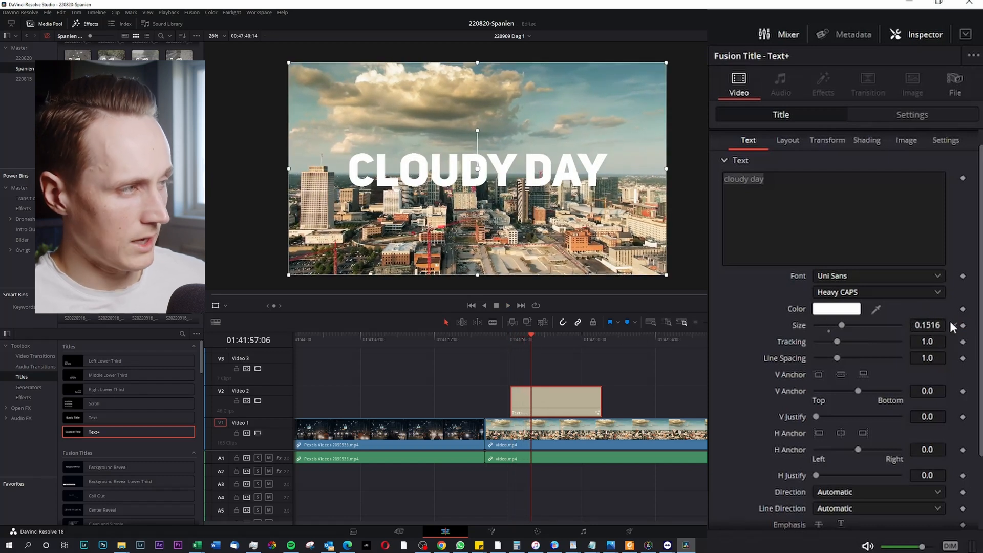
- Delete the title's Size keyframes at 01:41:57:02 and 01:41:57:00
click(963, 326)
key(Left)
key(Left)
key(Left)
key(Left)
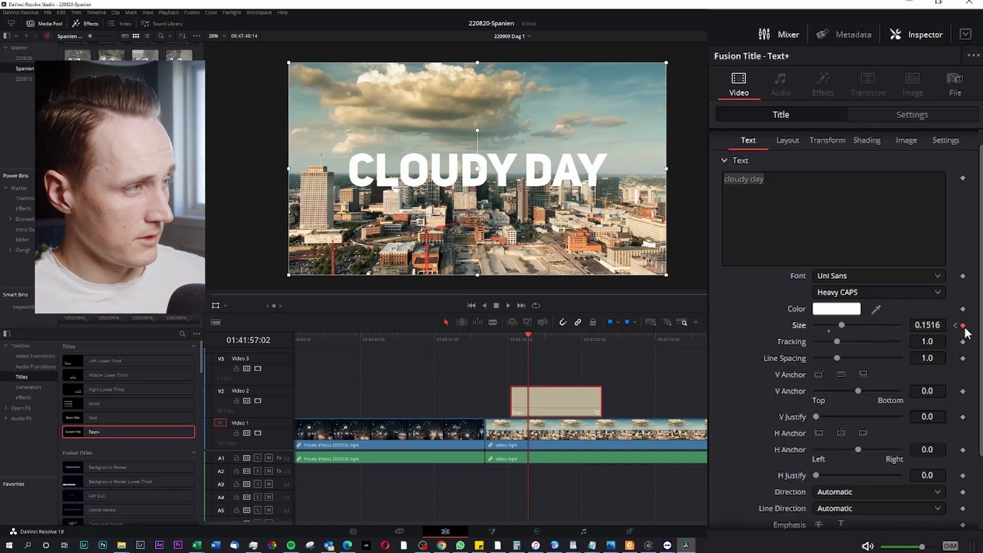
click(962, 326)
click(963, 326)
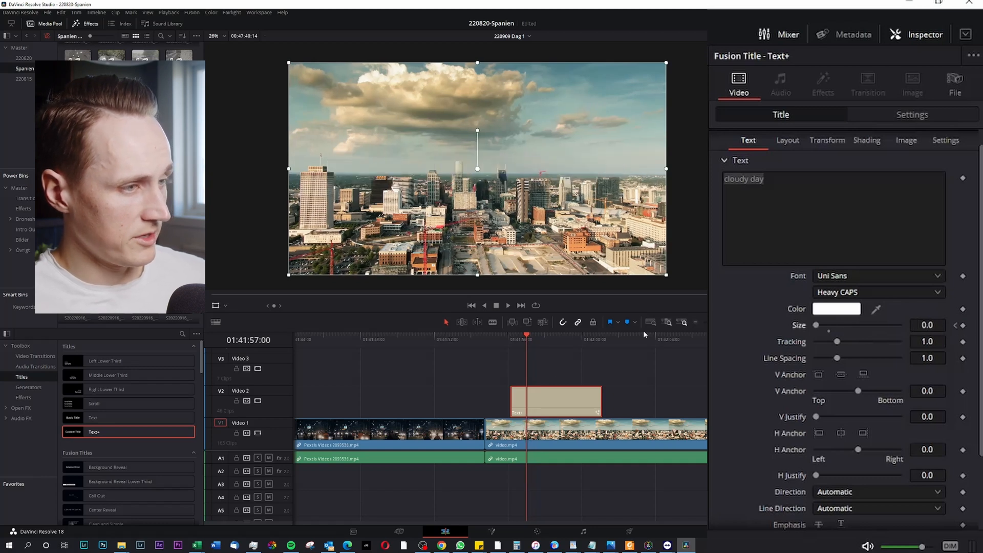
- Keyframe the title's Size at 0.1929 at 01:41:56:16 and at 0.1732 two frames further on
click(523, 338)
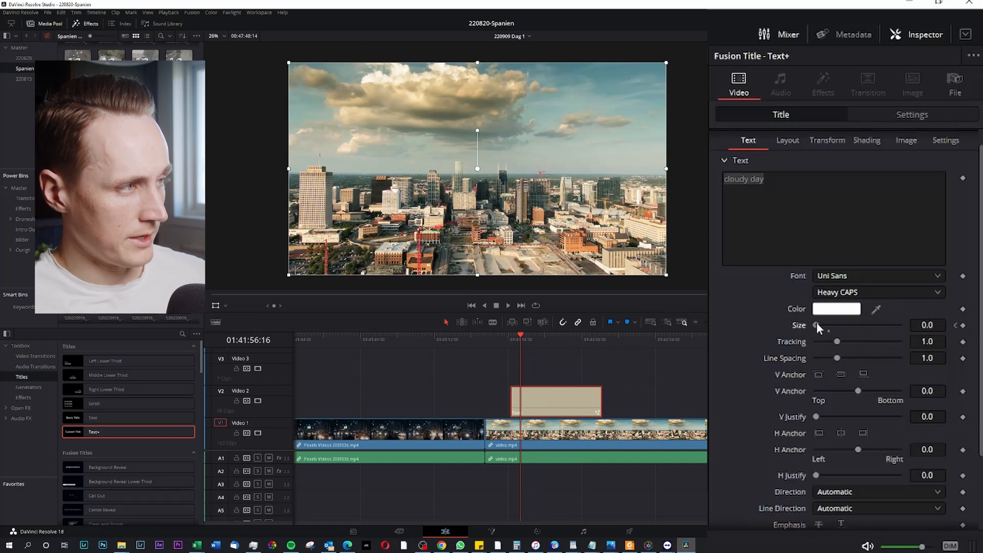
drag(817, 325, 849, 325)
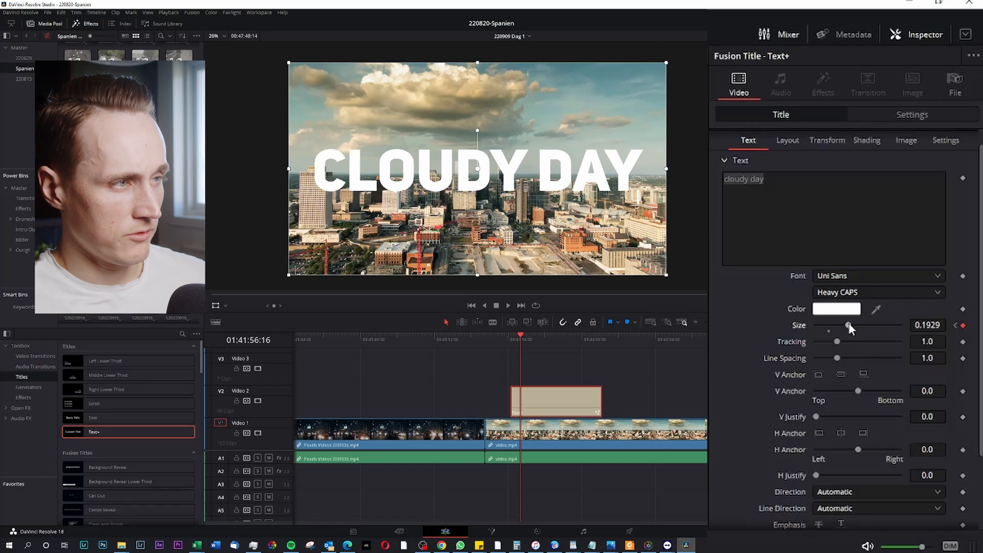
key(Right)
key(Right)
drag(849, 325, 845, 325)
- Add a Size keyframe of 0.1496 to the title at 01:42:00:01
drag(519, 342, 528, 339)
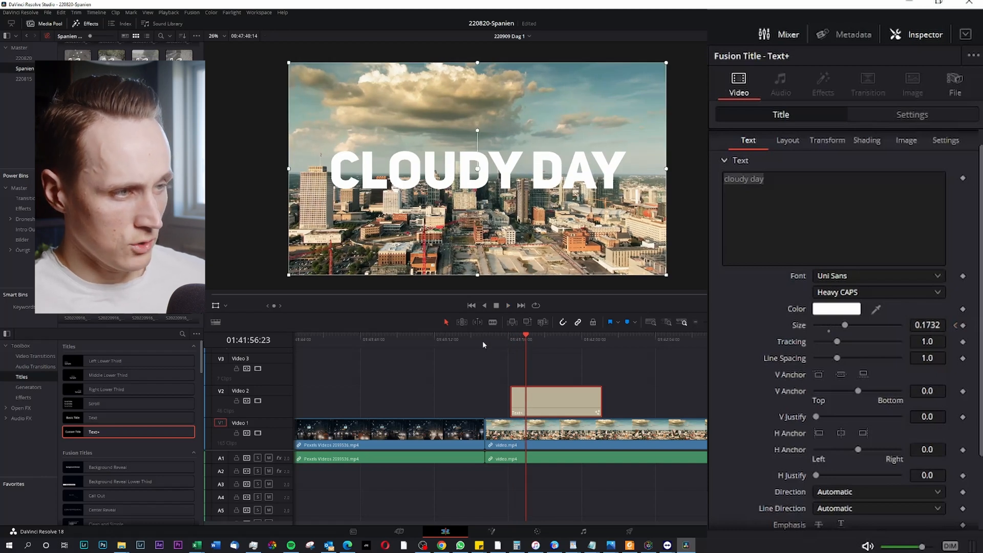
drag(524, 346, 583, 344)
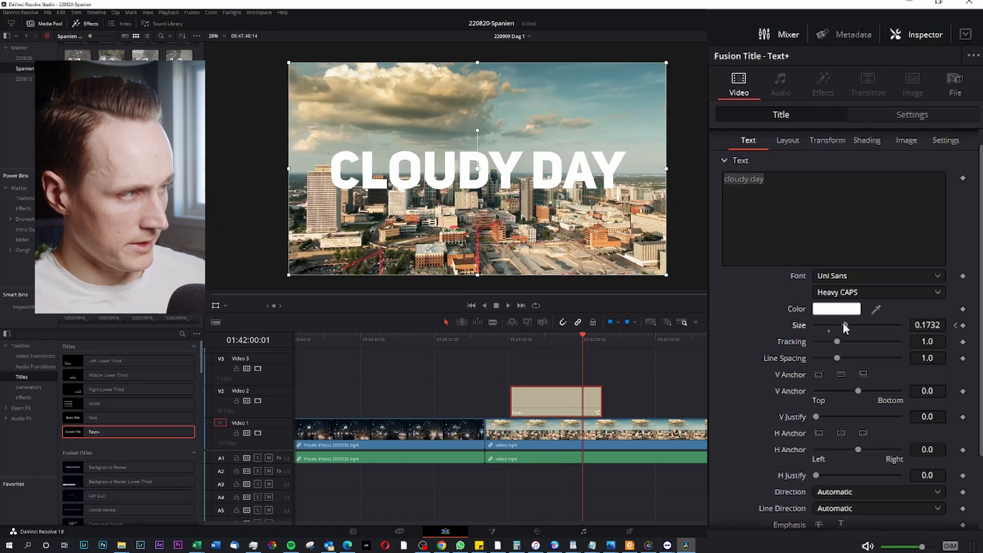
drag(844, 324, 833, 333)
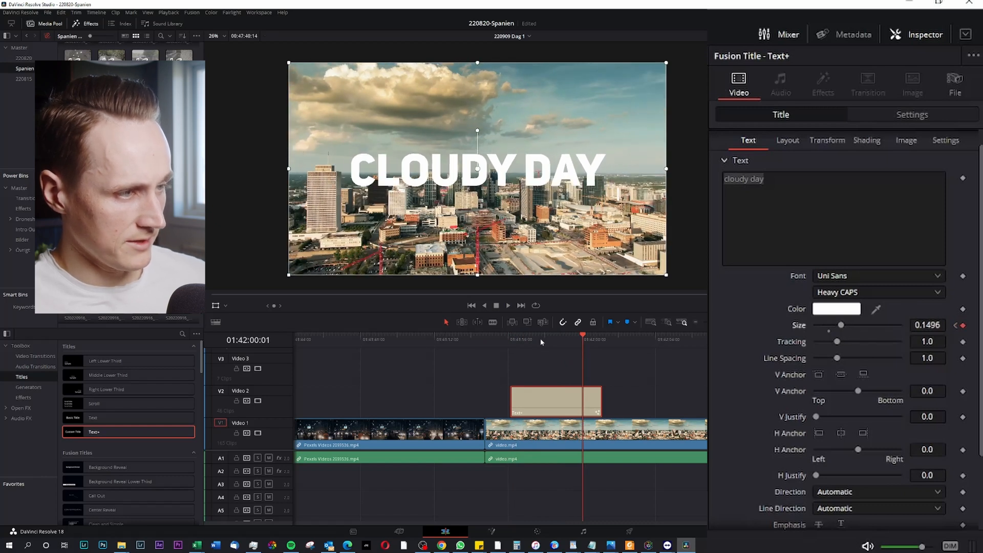
- Play the title's size animation from its first frame and again from the 01:41:56:16 keyframe
click(511, 340)
key(space)
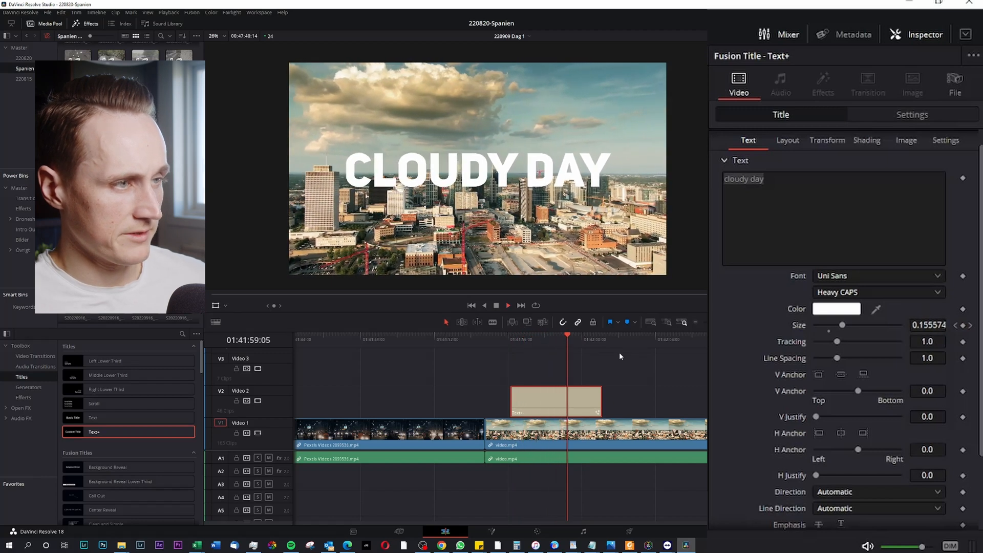
click(520, 340)
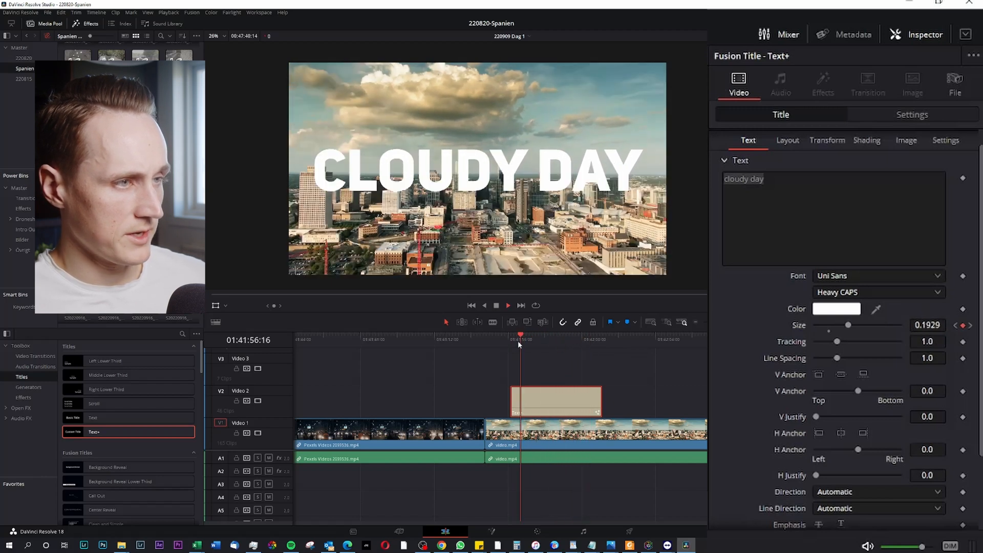
key(space)
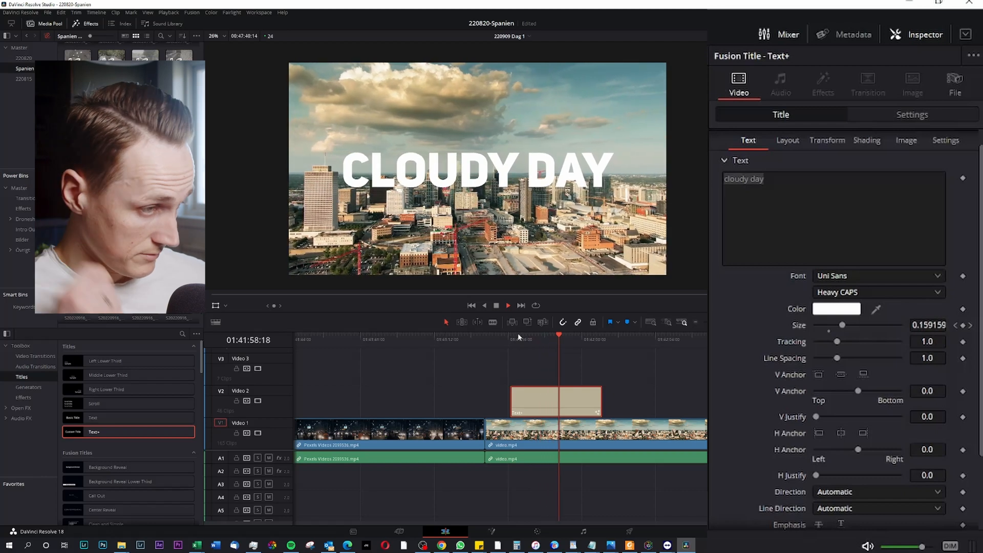
key(space)
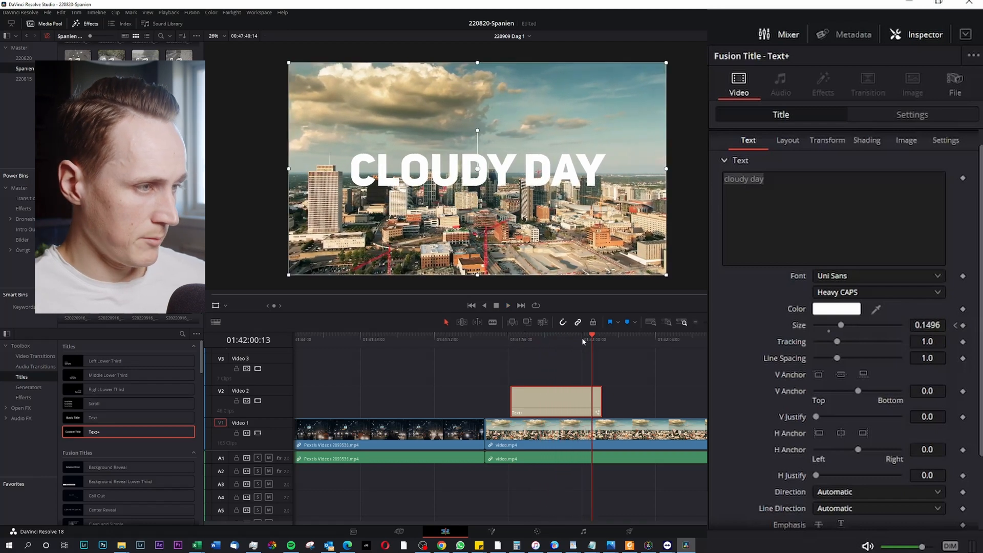
- Keyframe the title's Size at 0.0 at 01:42:00:12, then return to the keyframe at 01:42:00:01
drag(582, 341, 589, 342)
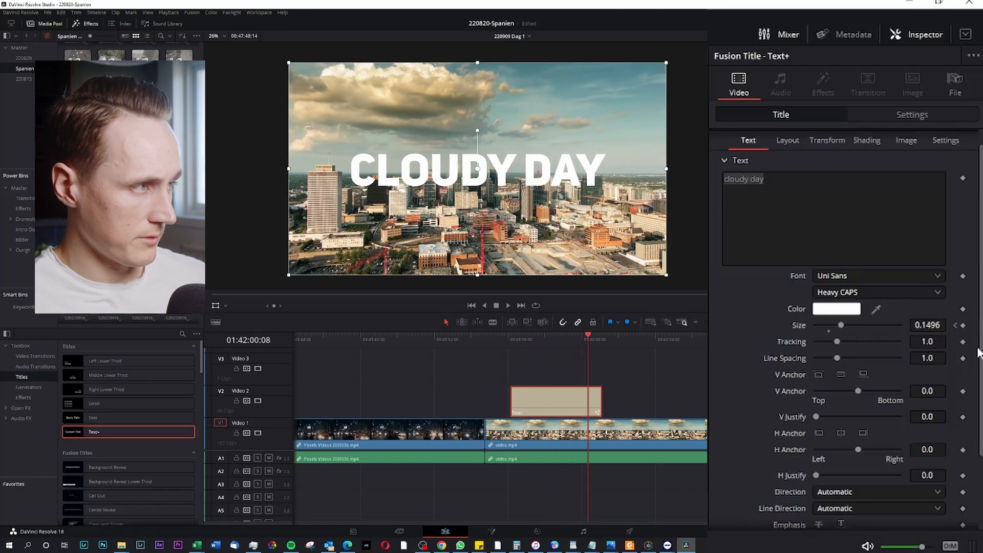
click(957, 325)
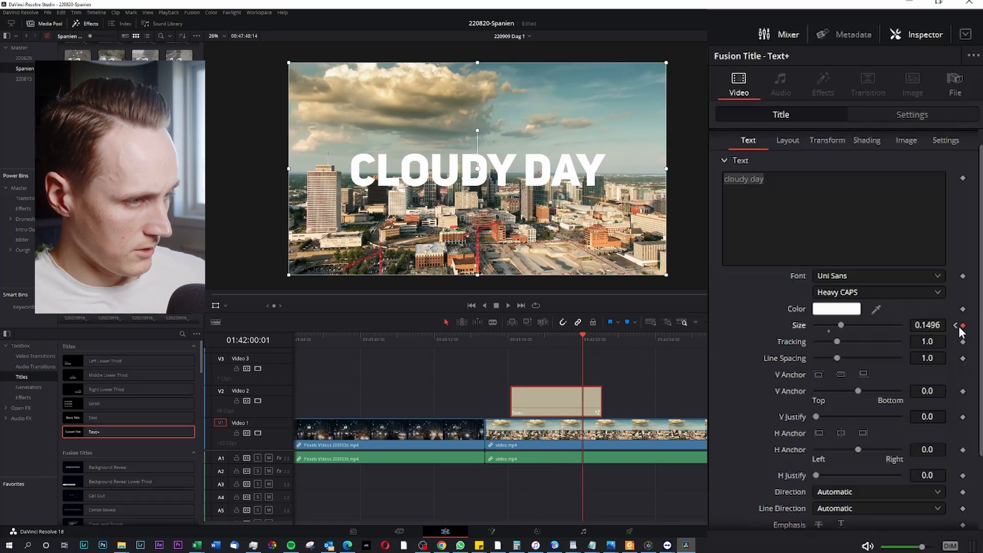
key(space)
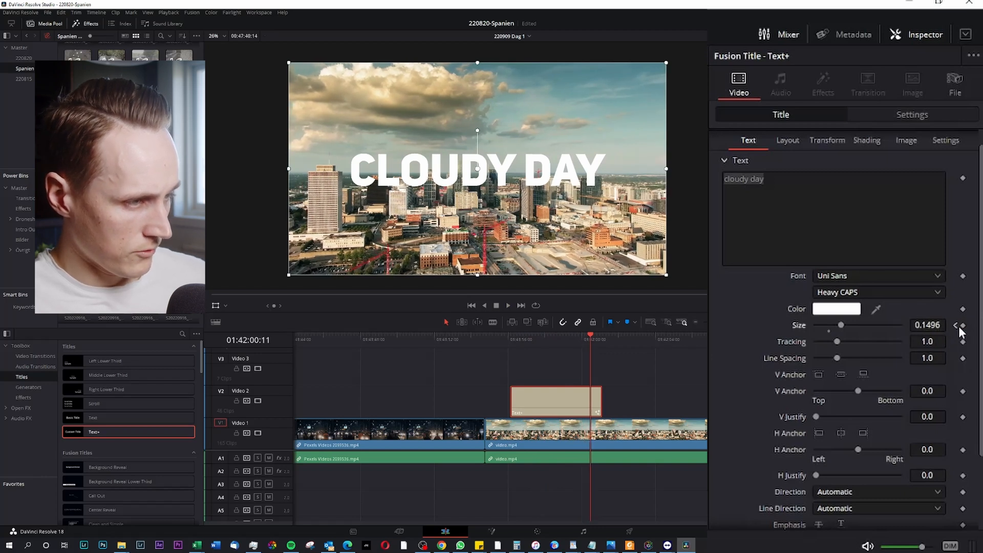
drag(840, 324, 742, 338)
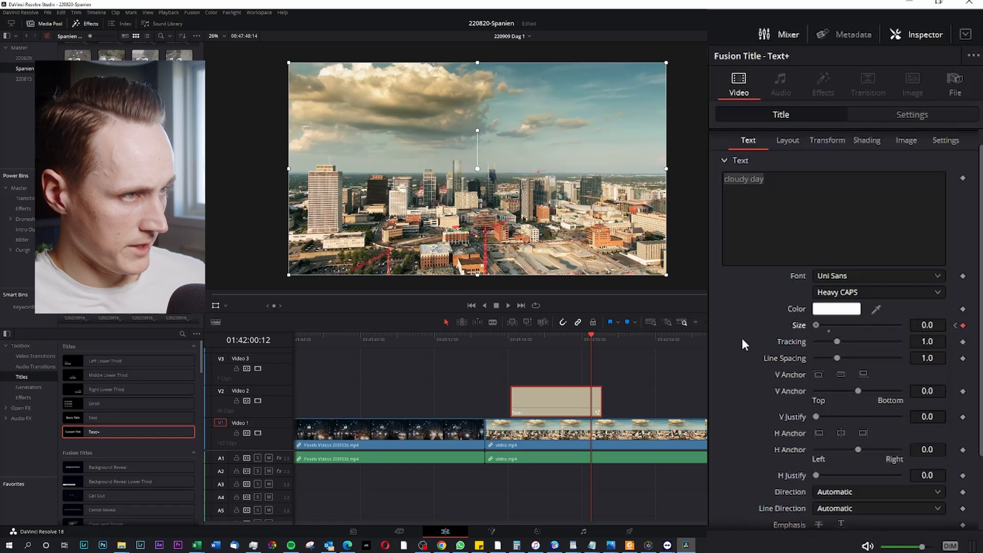
click(954, 324)
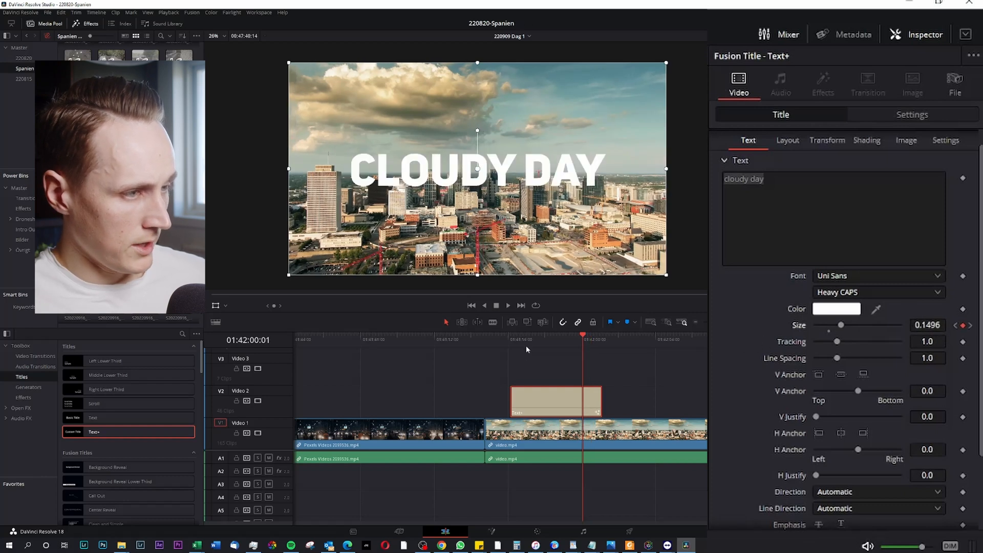
- Play the title from its first frame, then check the shrinking frames just after 01:42:00:01
click(511, 344)
key(space)
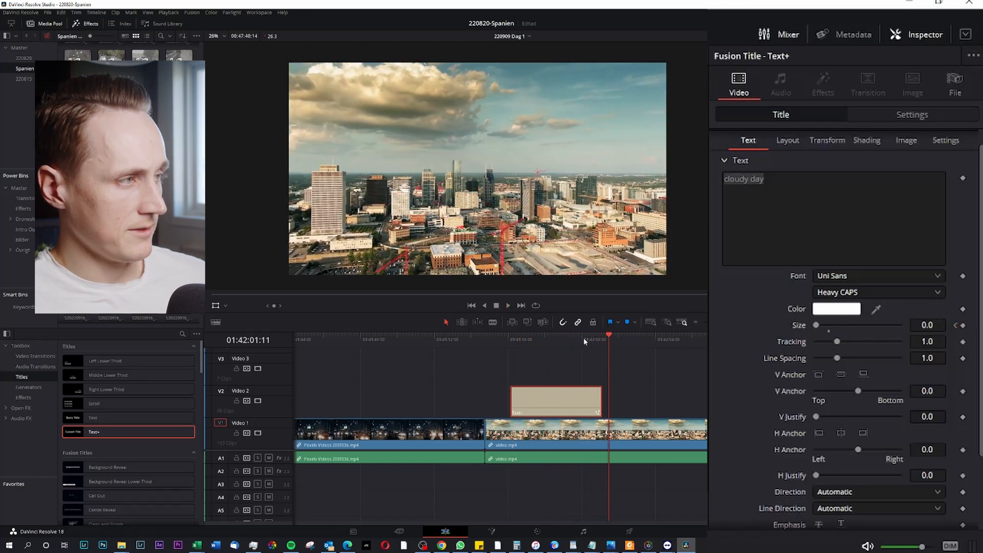
click(584, 339)
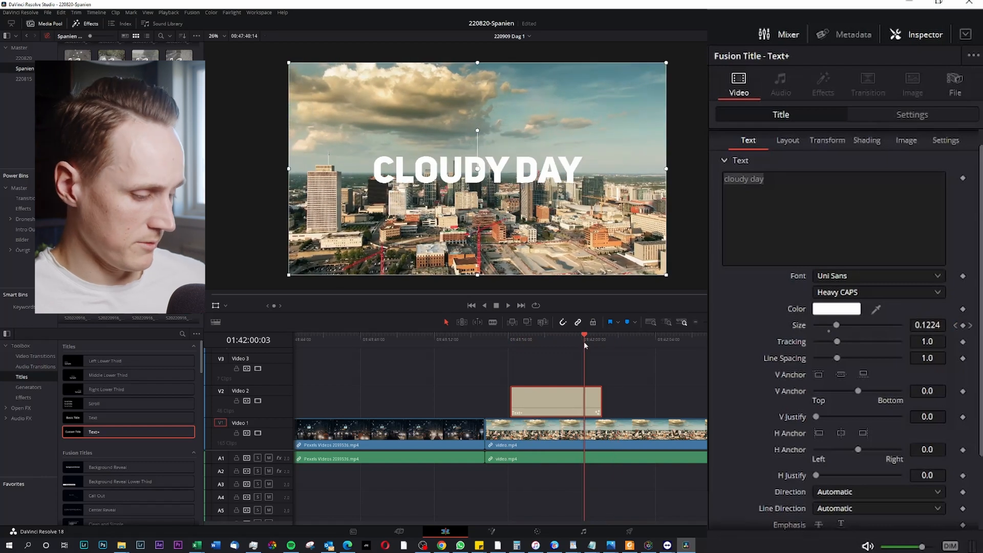
drag(586, 345, 584, 349)
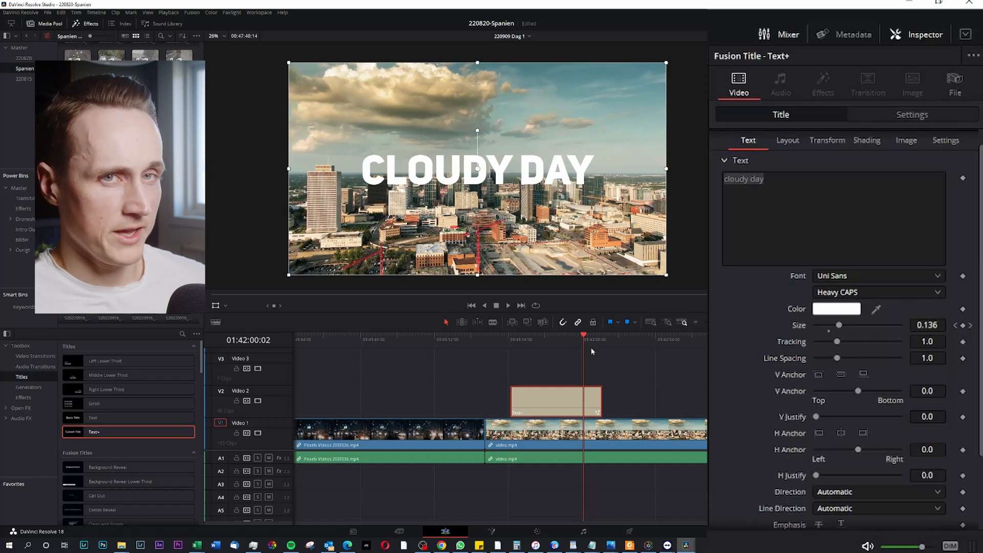
- Expand the title's Layout rotation settings, try rotating the text, and restore its Z rotation to 0.0
click(796, 143)
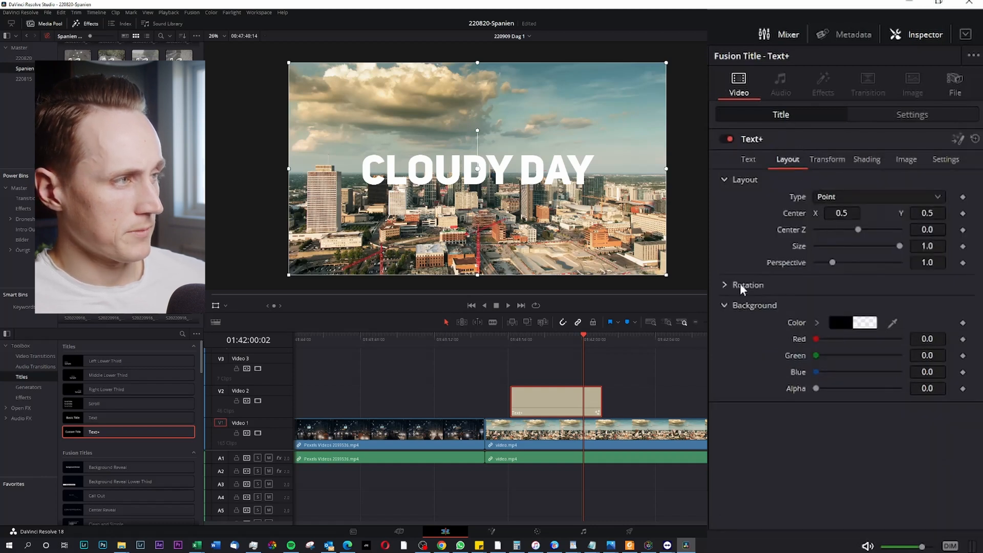
click(724, 285)
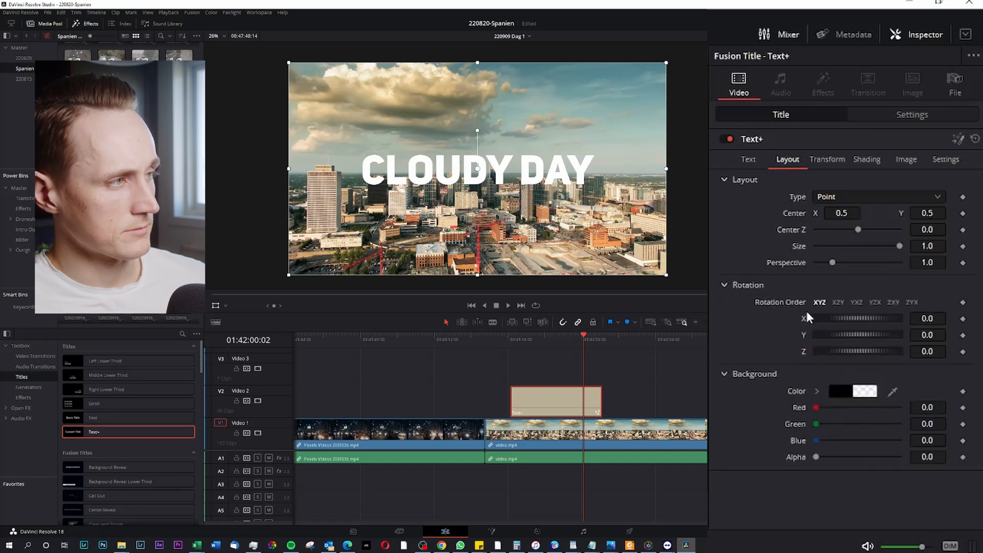
drag(863, 315, 782, 367)
key(ctrl+z)
key(ctrl+z)
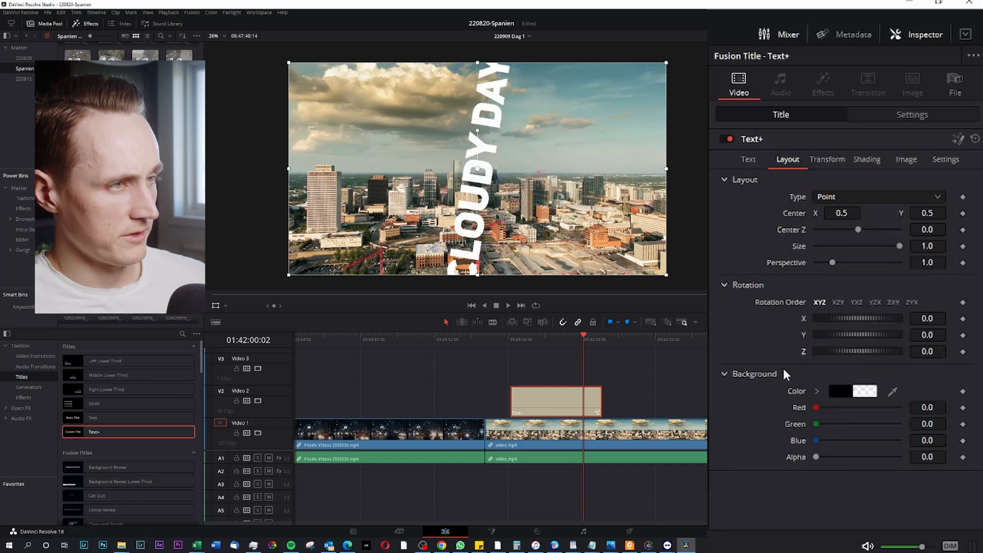
double_click(797, 350)
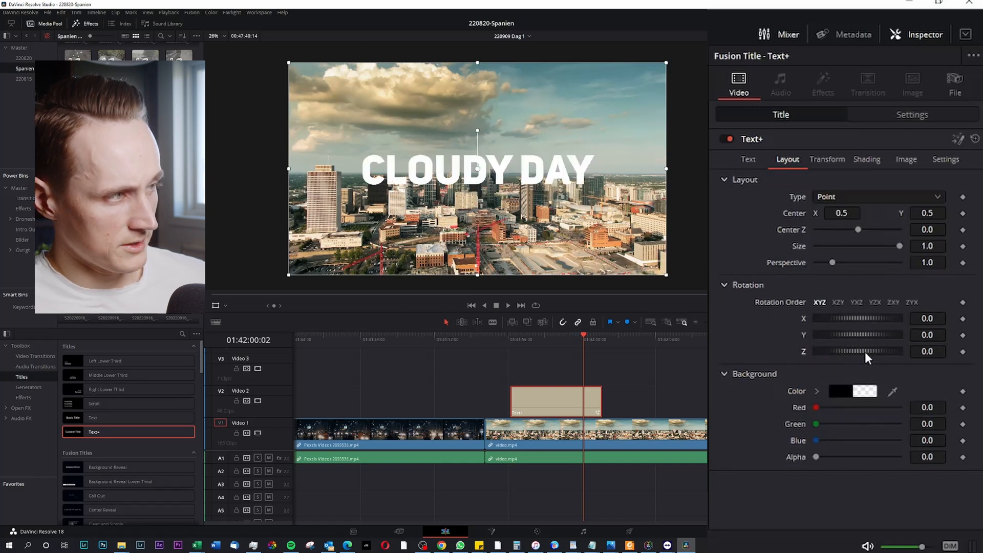
drag(865, 352, 791, 349)
key(ctrl+z)
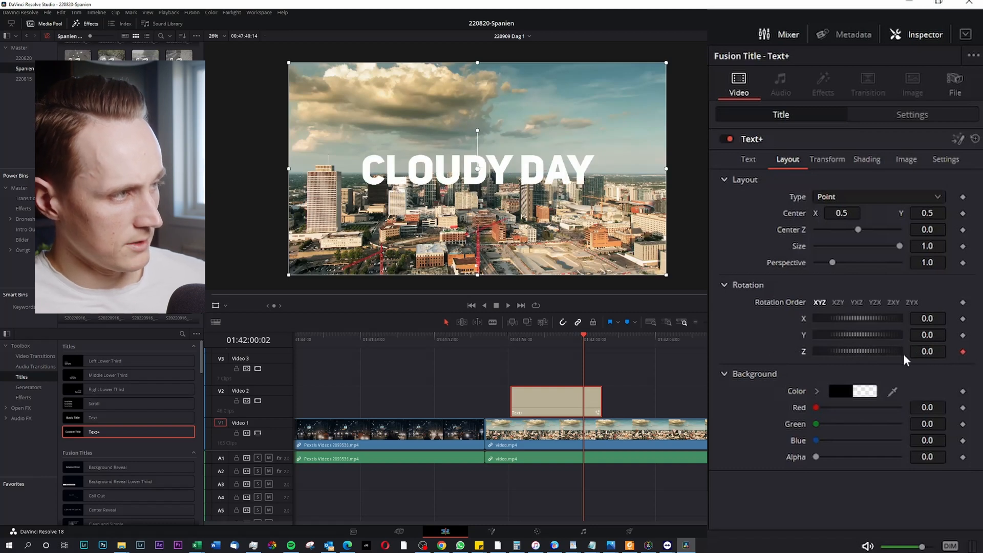
- Advance to 01:42:00:11, near the title's end, and rotate the text about Z to animate its exit
key(Right)
key(Right)
key(Right)
key(Right)
key(Right)
key(Right)
key(Right)
key(Right)
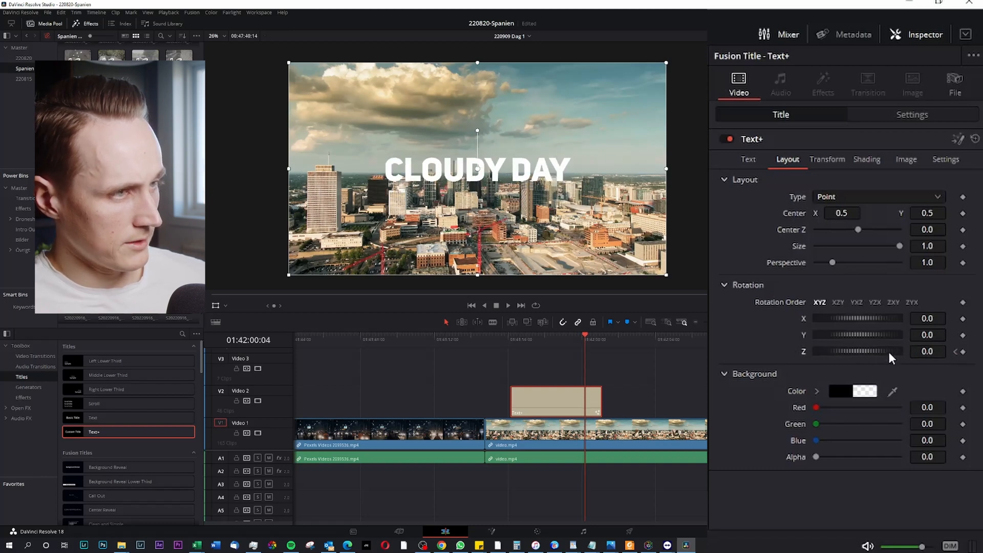
key(Right)
key(Right)
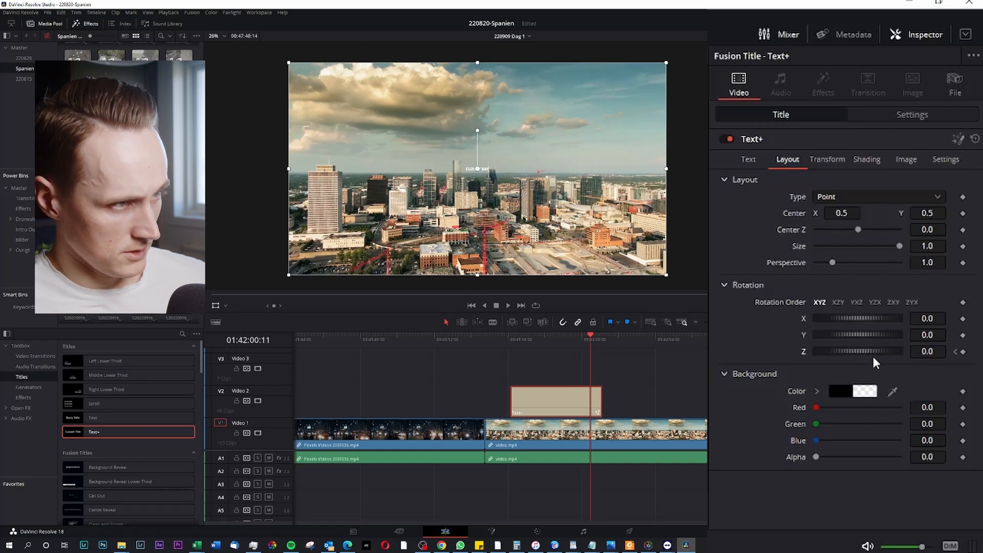
drag(832, 352, 945, 364)
- Play the title's rotating exit from about 01:41:59:18, then return to 01:41:56:23 near its beginning
click(579, 338)
key(space)
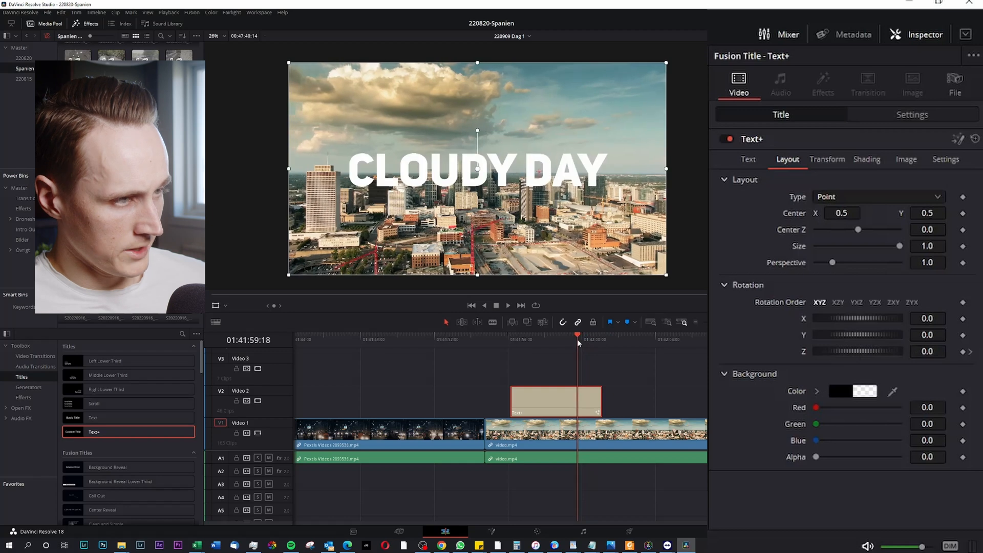
click(578, 338)
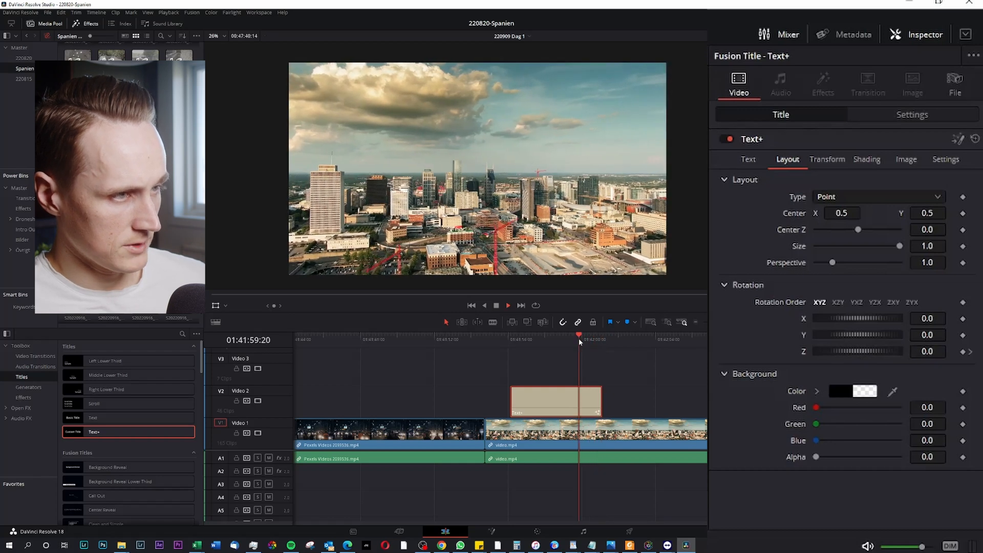
key(space)
drag(580, 339, 526, 343)
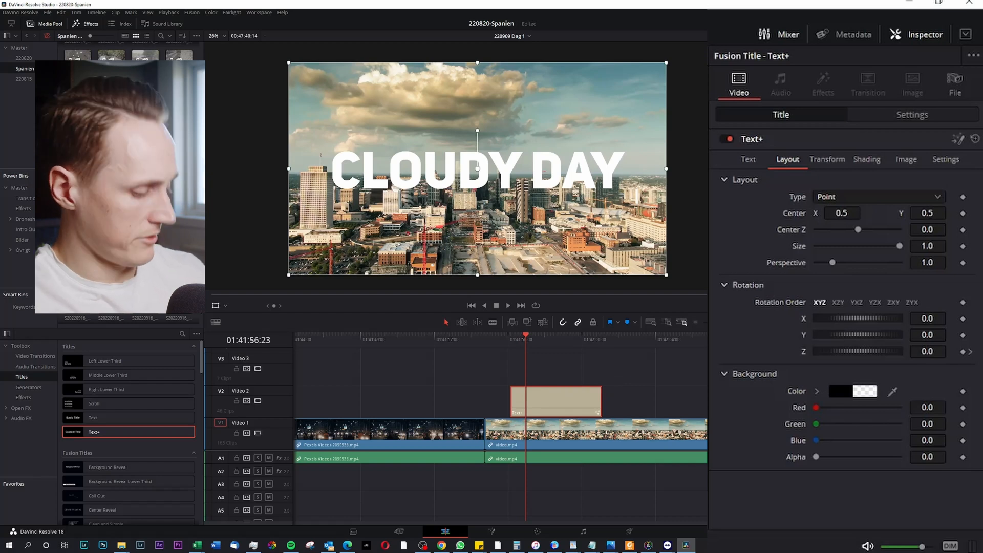
- Enable the title's Black Shadow shading element, number 3, and lower its opacity to 0.732
click(828, 159)
click(864, 160)
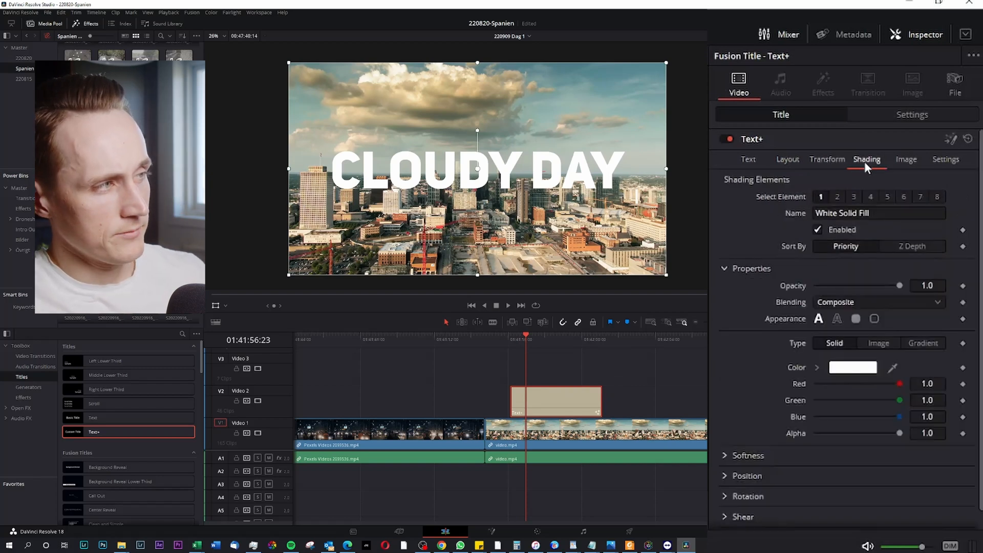
click(856, 198)
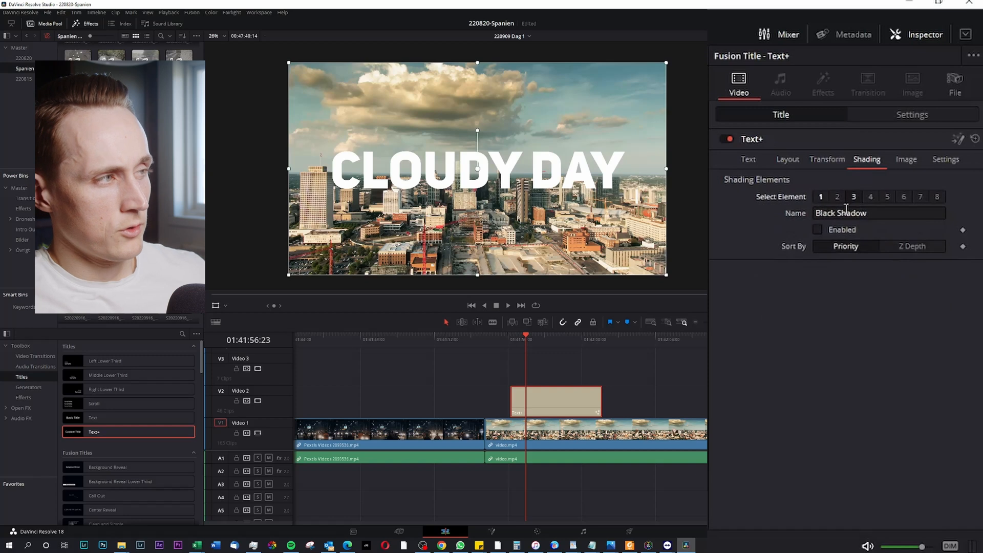
click(822, 227)
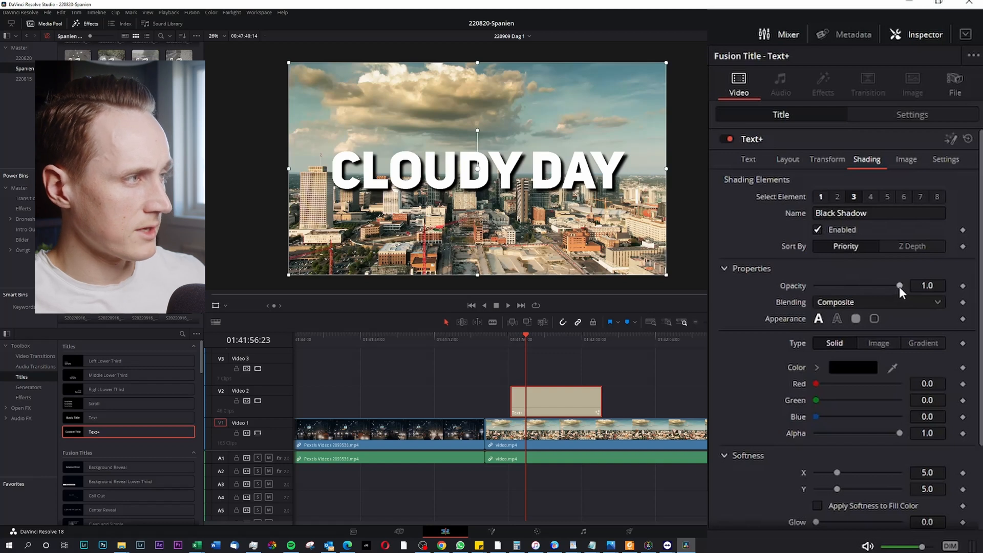
drag(897, 285, 877, 290)
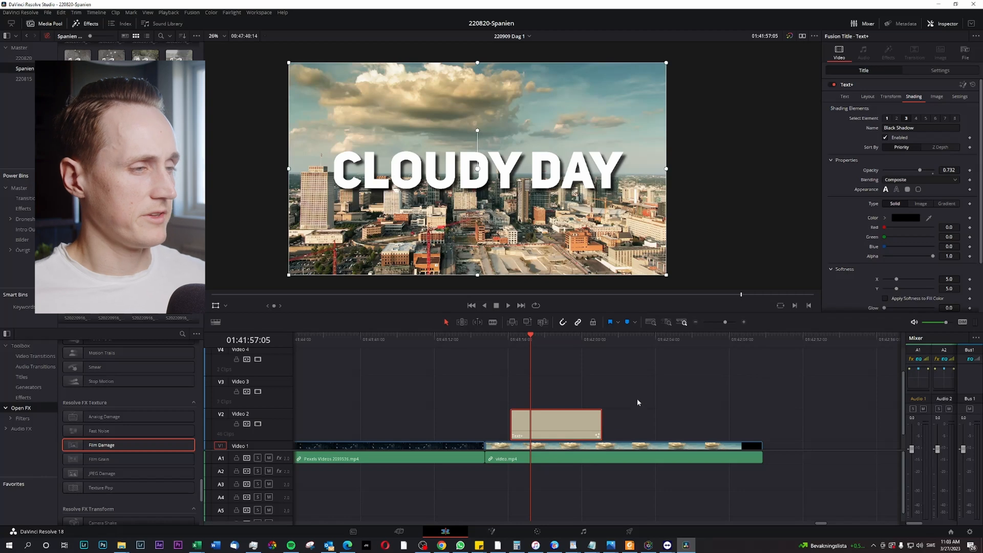
- Apply the Open FX Film Damage effect to the title clip on Video 2 and open its effect settings
click(553, 403)
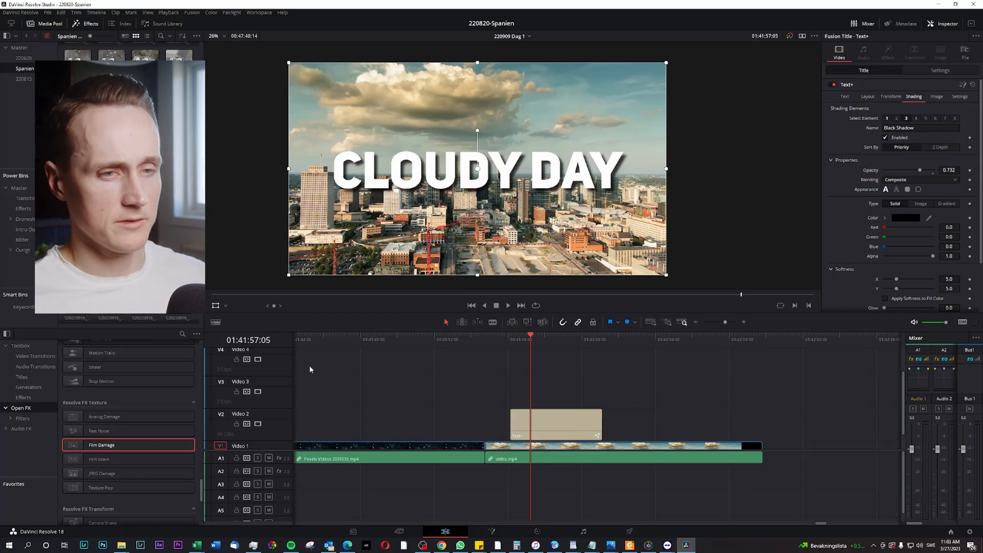
click(8, 346)
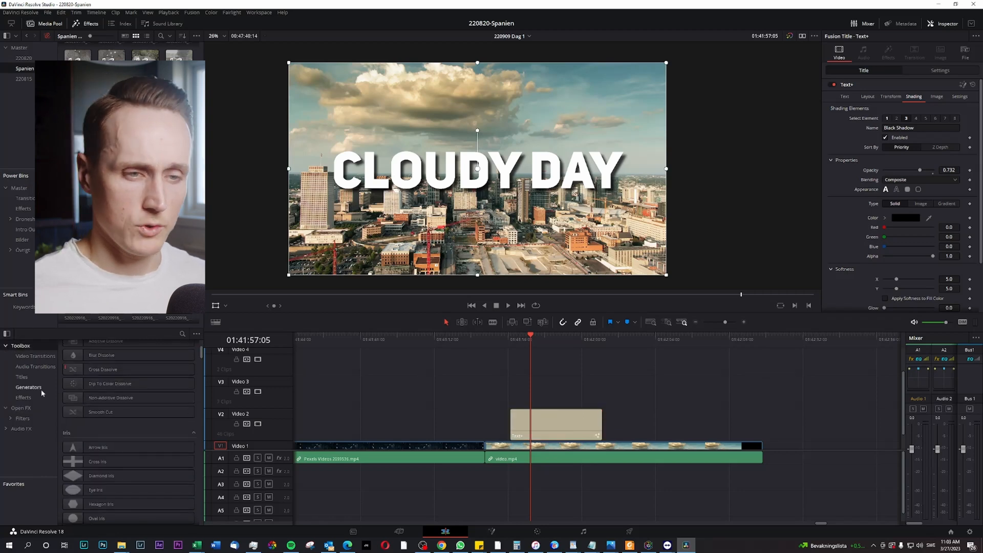
click(23, 409)
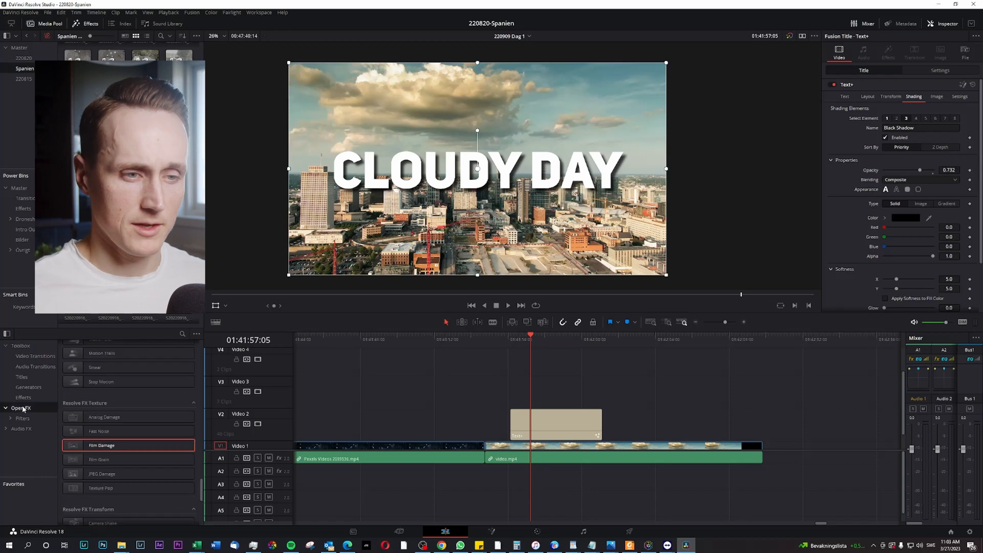
scroll(140, 406, up, 15)
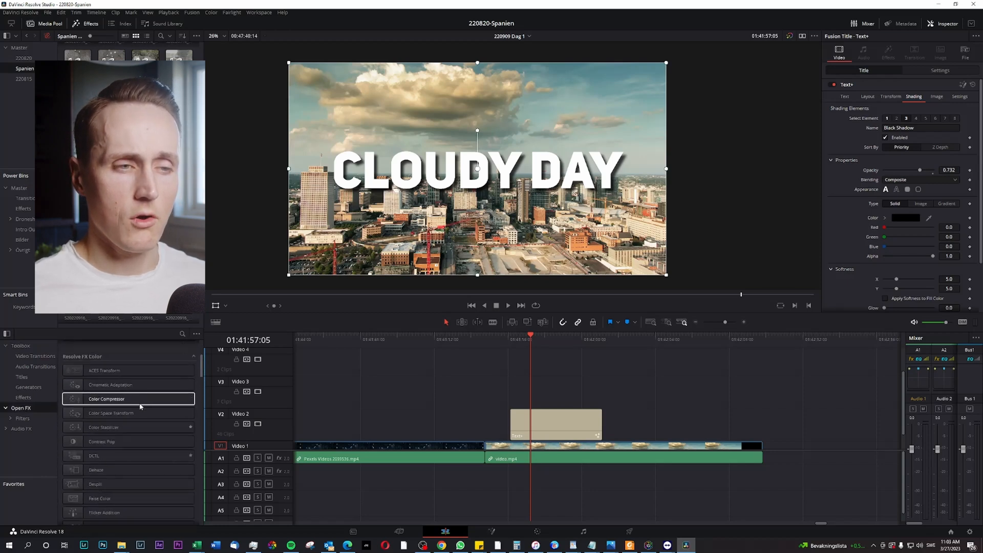
scroll(140, 406, down, 15)
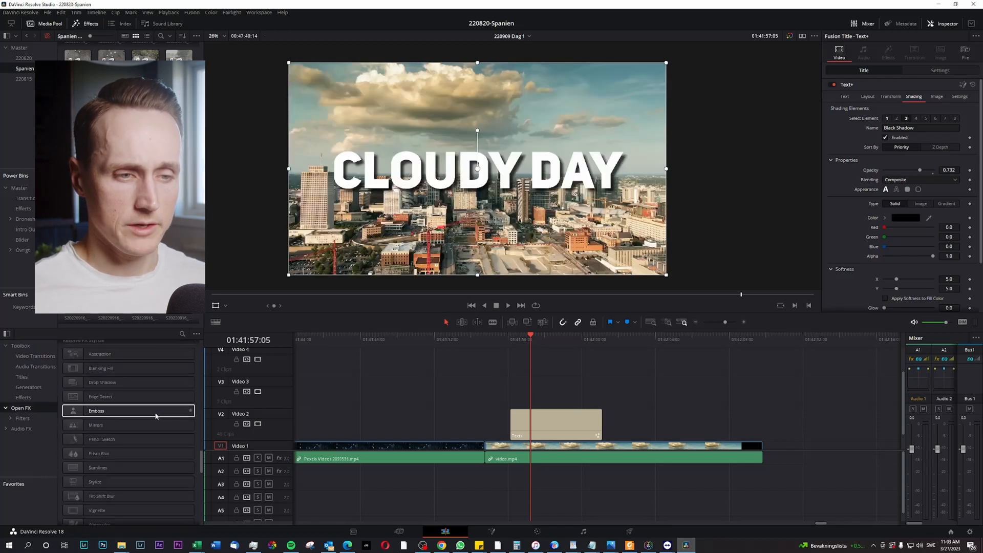
scroll(154, 417, down, 5)
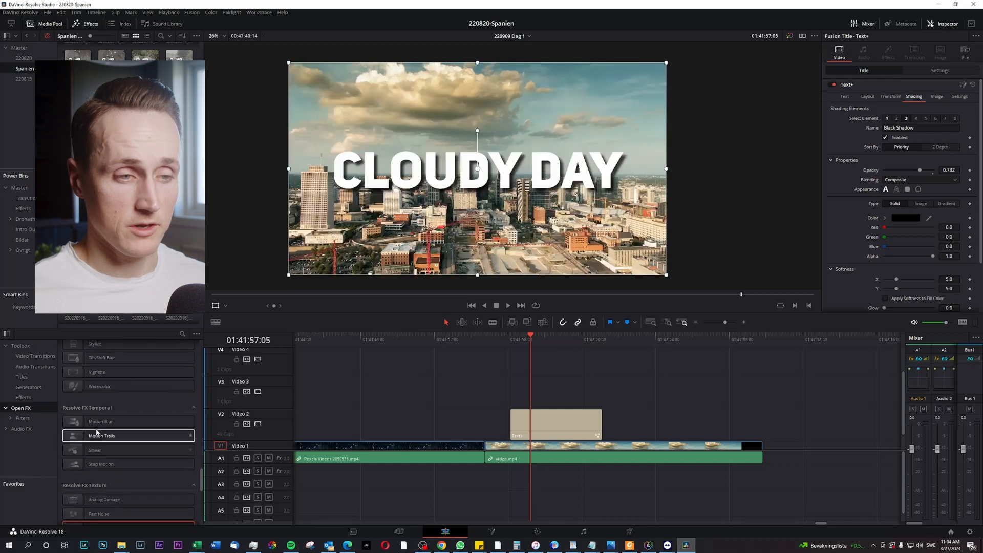
scroll(99, 431, down, 4)
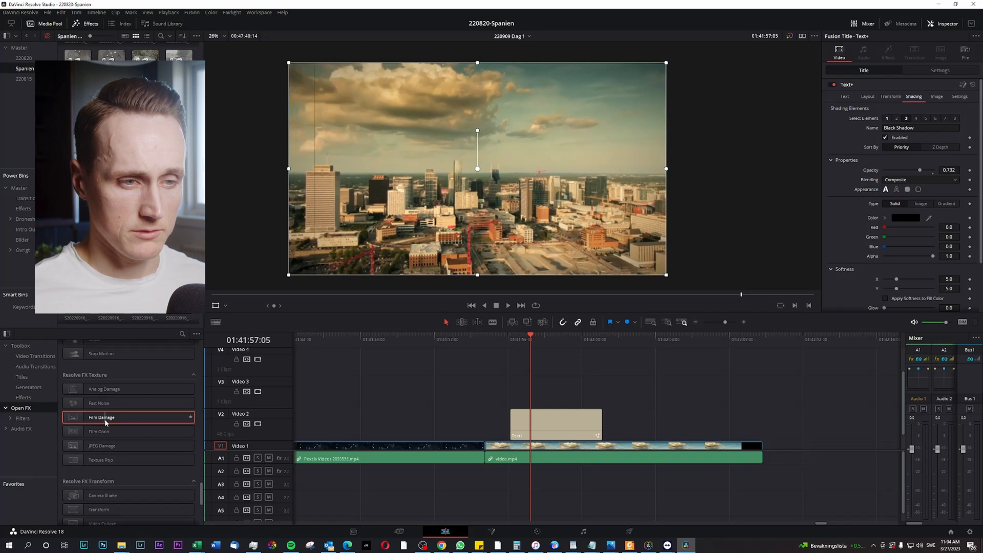
drag(107, 421, 553, 426)
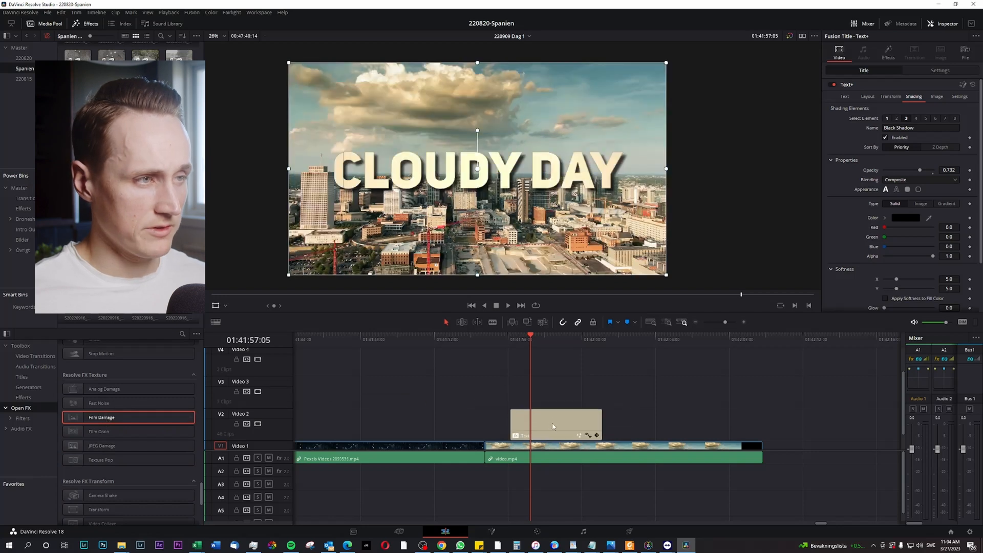
click(580, 421)
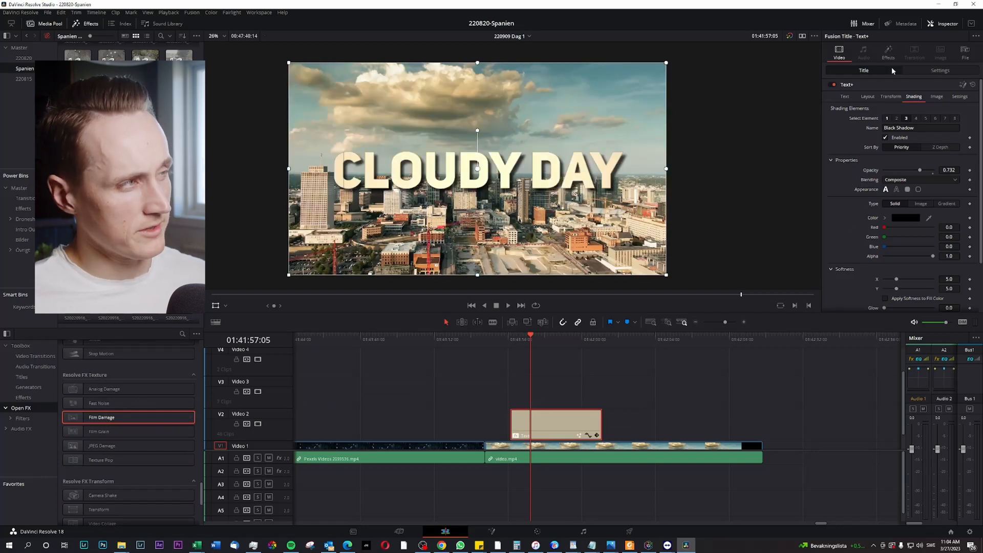
click(893, 52)
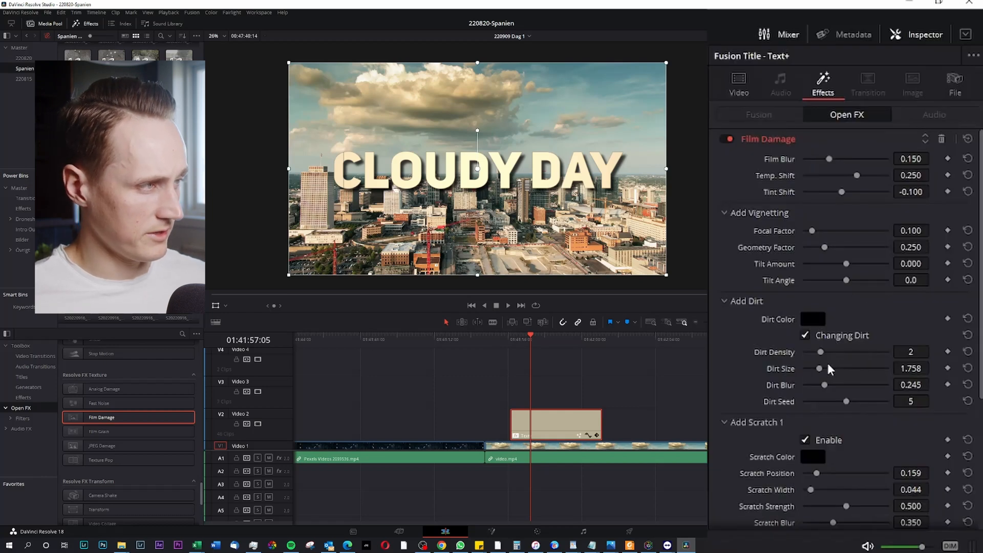
- Play the title from its first frame to preview the Film Damage effect
key(space)
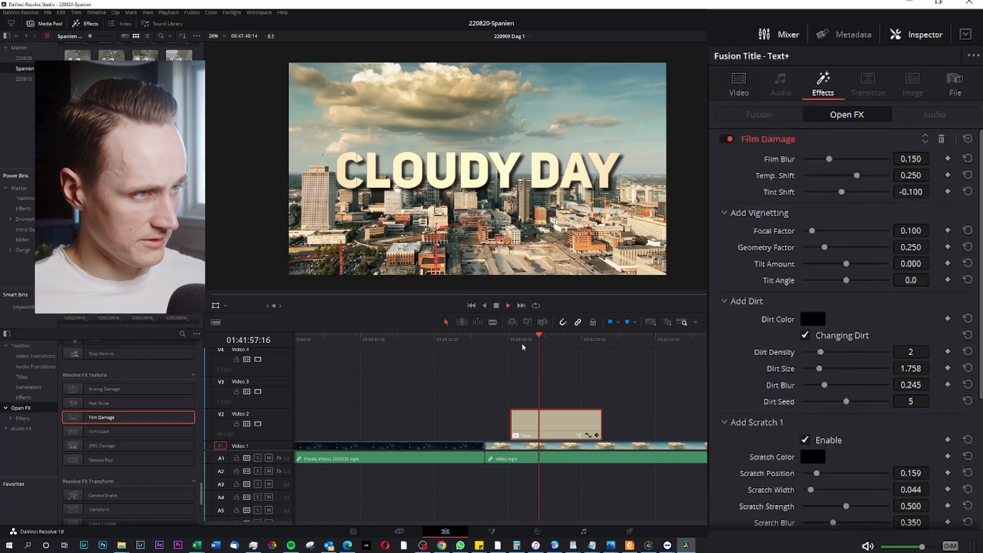
click(512, 342)
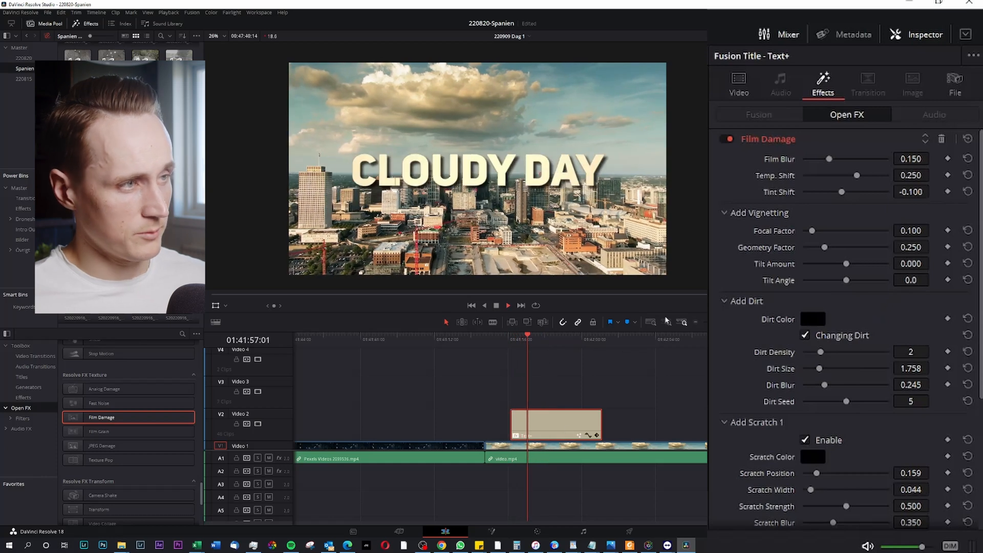
key(space)
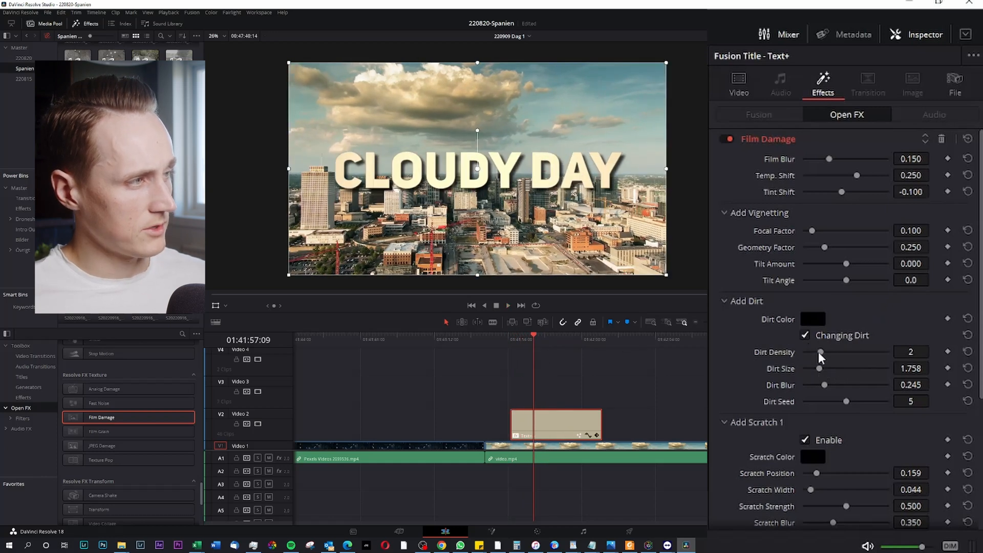
- Set Film Damage Dirt Density 5, Size 2.148, Blur 0.465, Focal Factor 0.217, Geometry Factor 0.434, Tilt Amount -0.426, Tilt Angle -26.5, Temp Shift 0.349, Tint Shift -0.178
drag(822, 352, 843, 385)
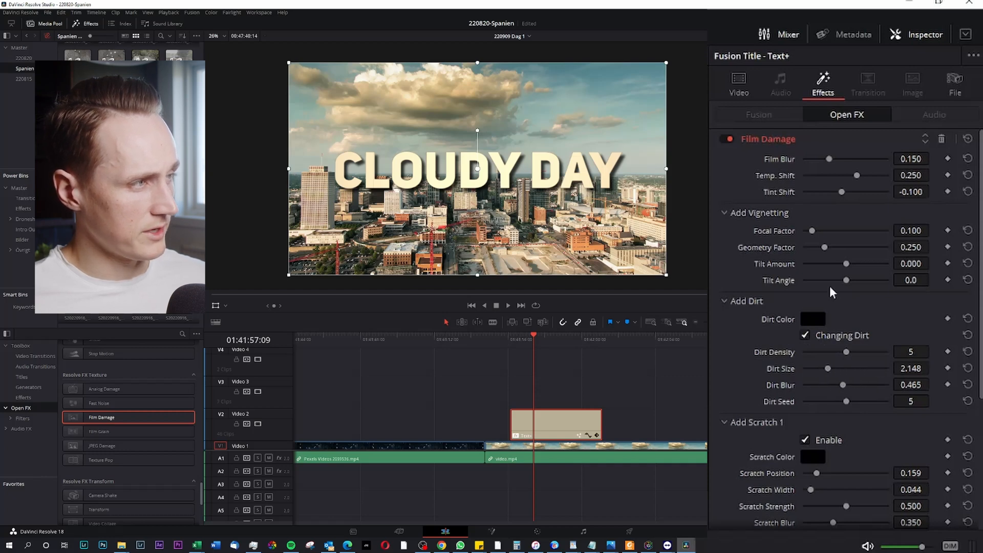
drag(824, 250, 840, 280)
mouse_move(812, 230)
mouse_down()
mouse_move(831, 232)
mouse_move(822, 232)
mouse_up()
drag(840, 195, 862, 178)
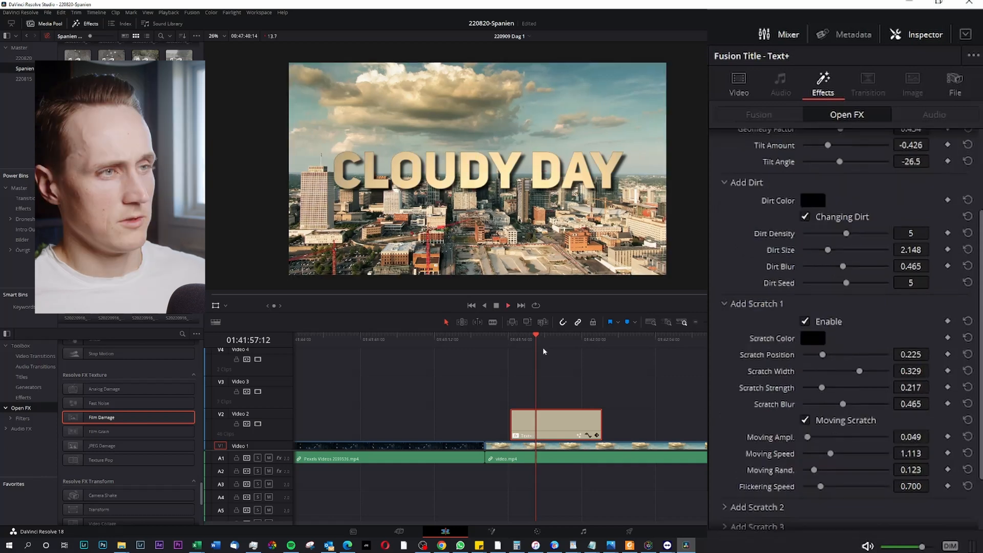
- Replay the title from its first frame to check the adjusted Film Damage look
click(515, 340)
key(space)
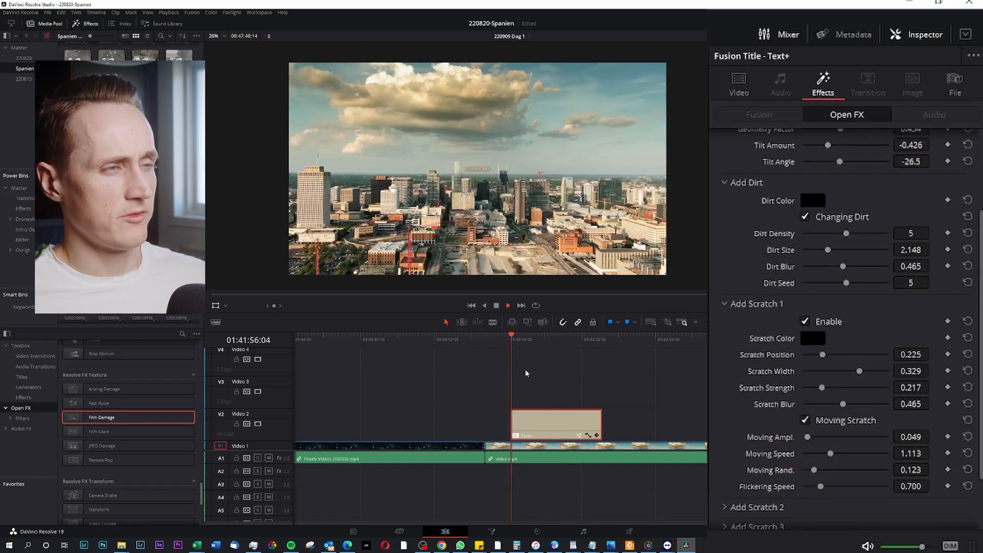
click(512, 339)
key(space)
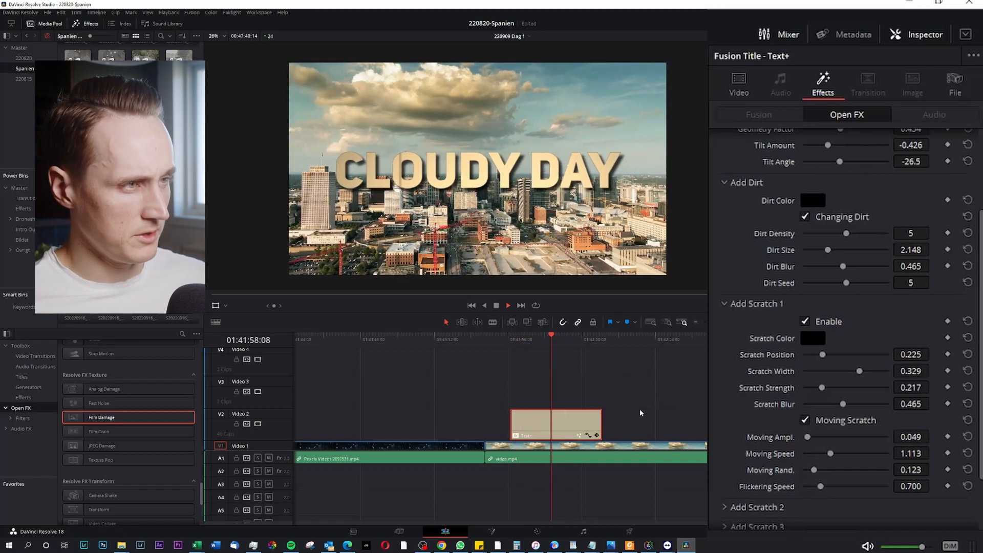
key(space)
- Add the Camera Shake effect to the title clip on Video 2 and play the shaking title from its opening frames
click(521, 346)
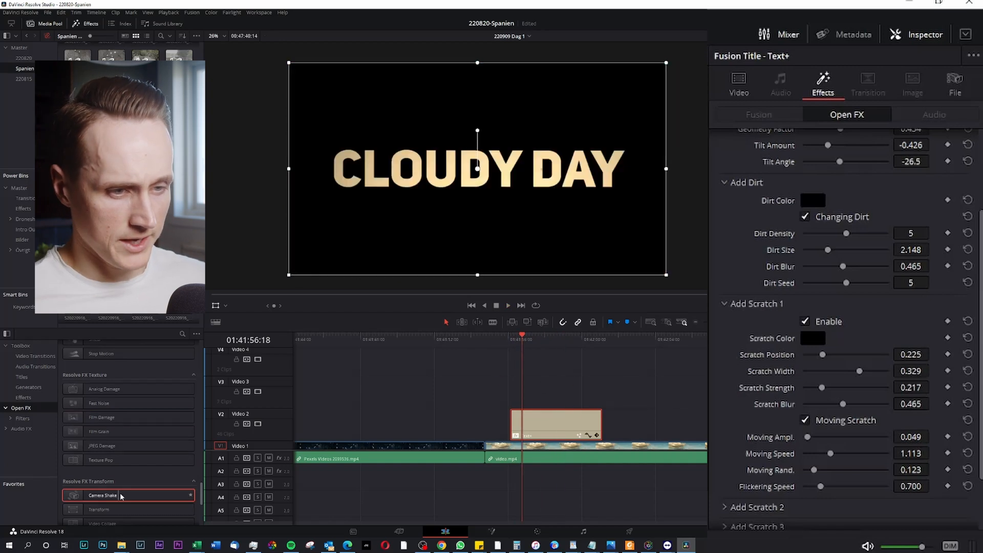
drag(121, 497, 553, 424)
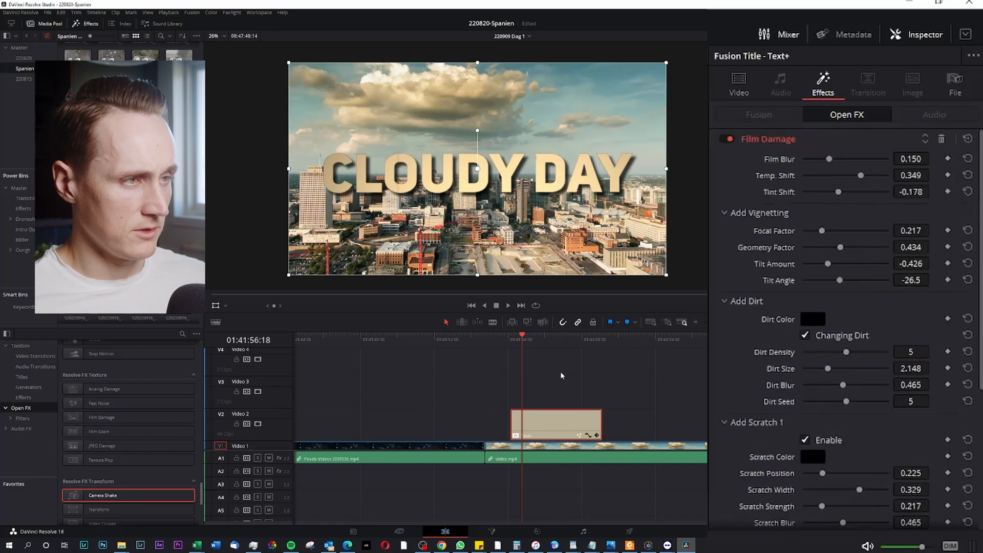
key(space)
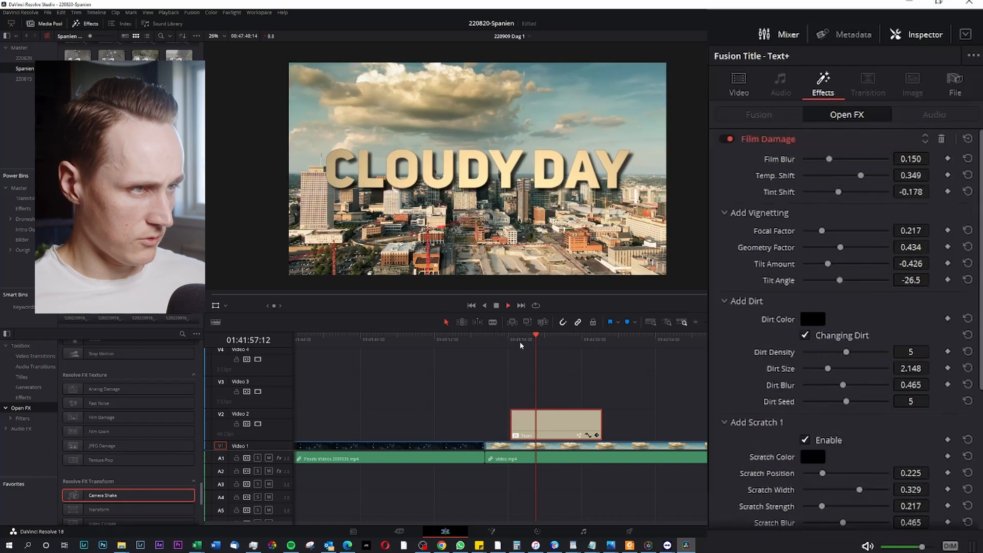
click(521, 346)
key(space)
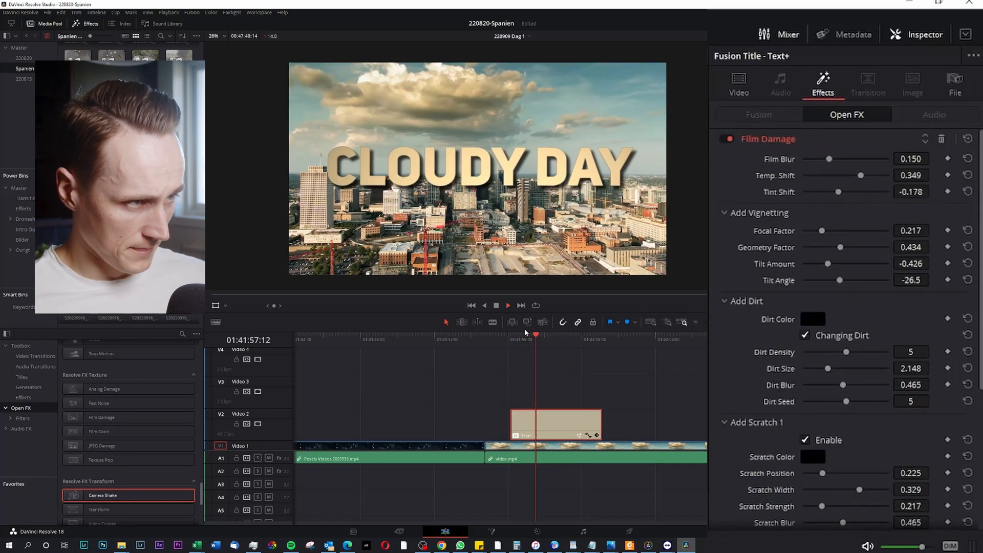
click(504, 346)
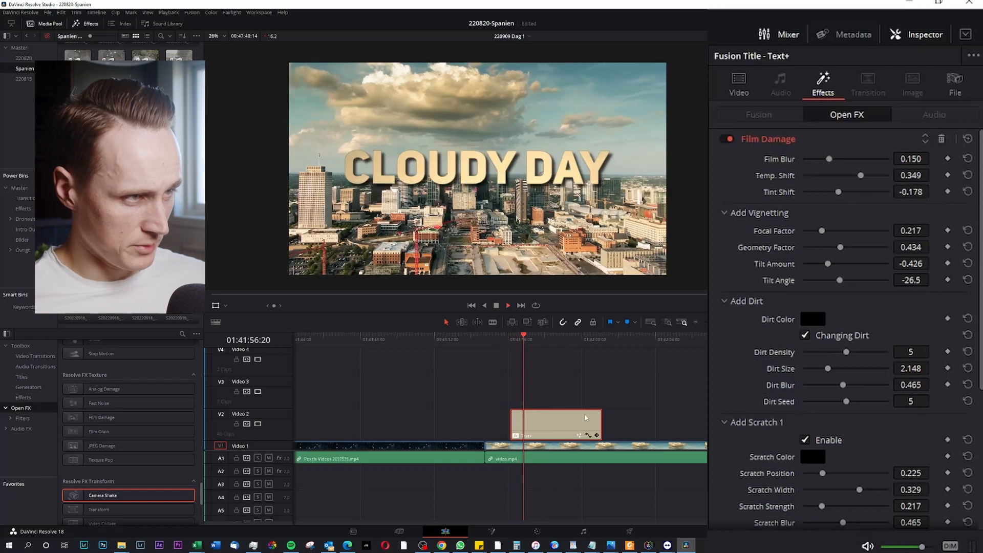
key(space)
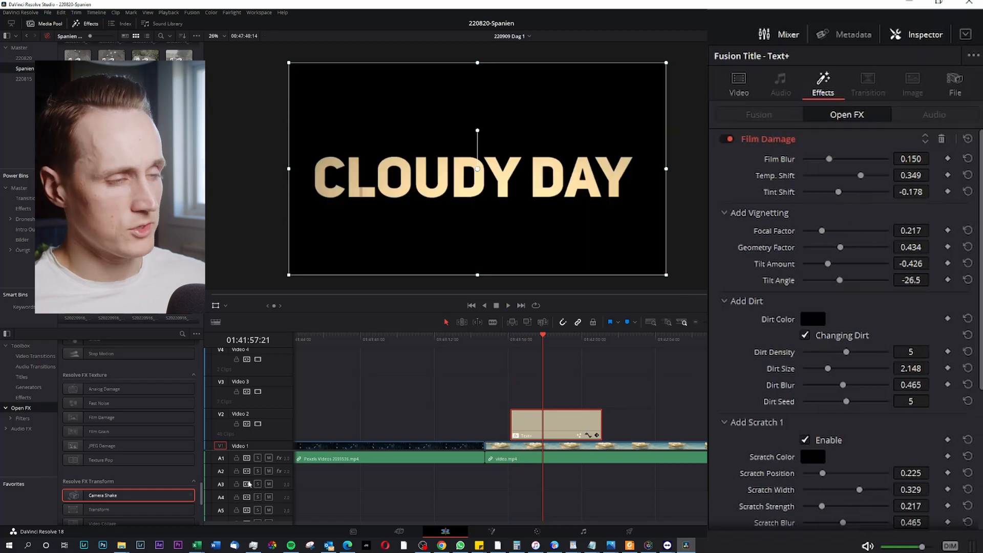
- Examine the title's Camera Shake settings, from Motion Scale and Shake Levels down to Shake Quality and Blanking Handling
scroll(838, 312, down, 5)
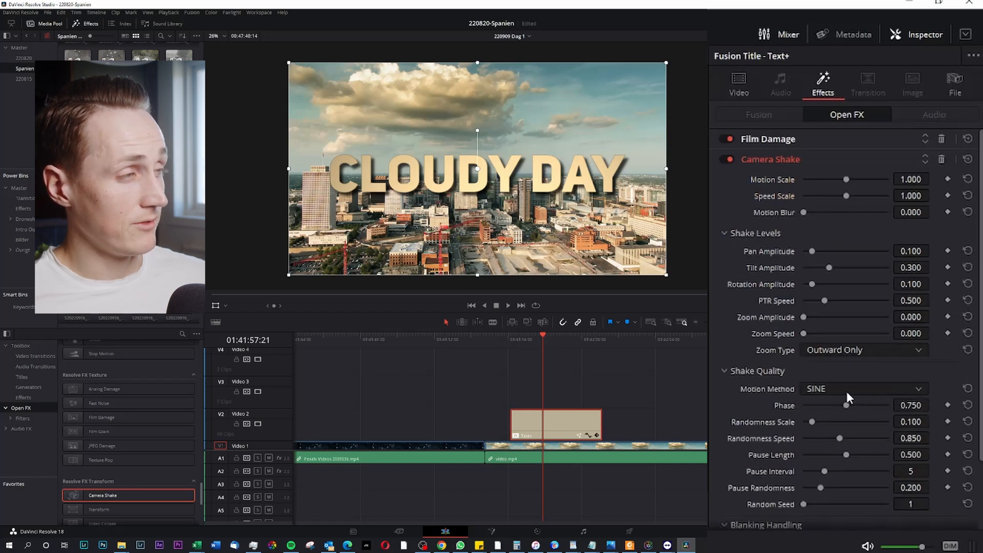
scroll(831, 422, down, 2)
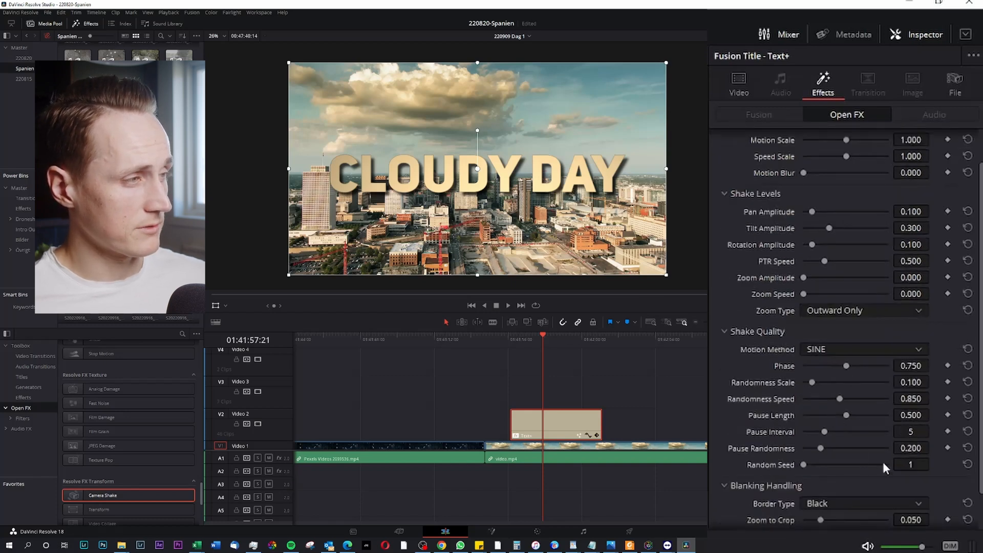
scroll(850, 409, down, 2)
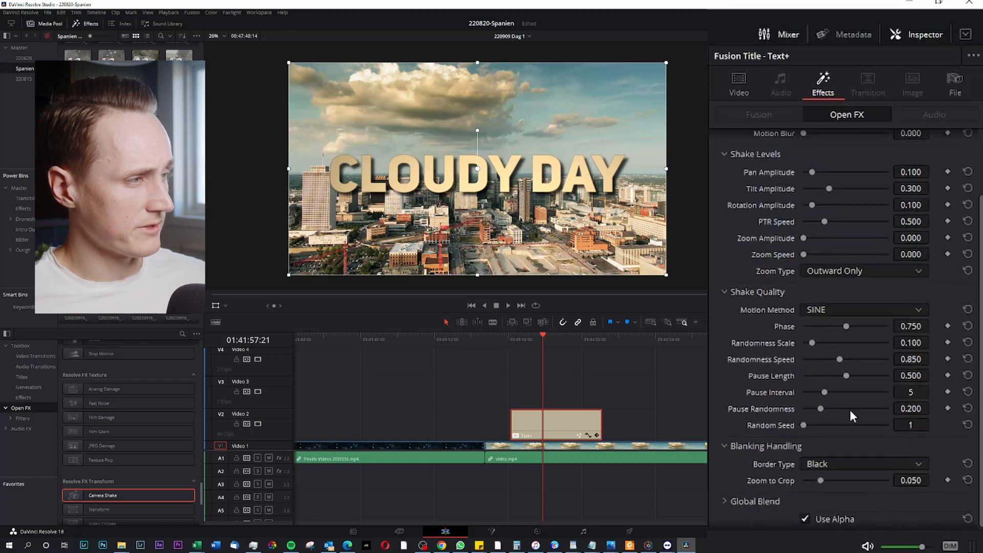
- Raise the title's Camera Shake PTR Speed to 1.814 and play the title from its start to check the faster shake
scroll(840, 401, up, 4)
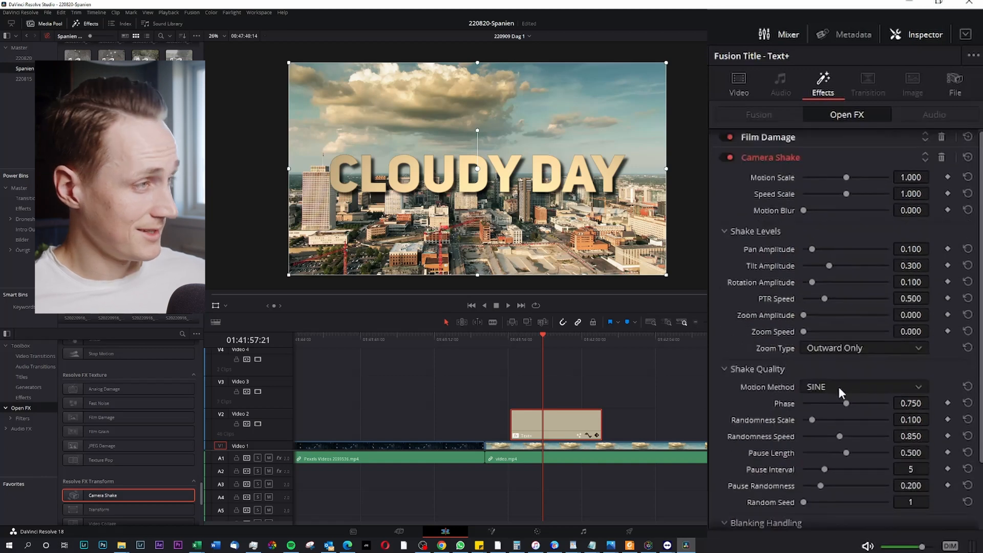
drag(823, 298, 882, 297)
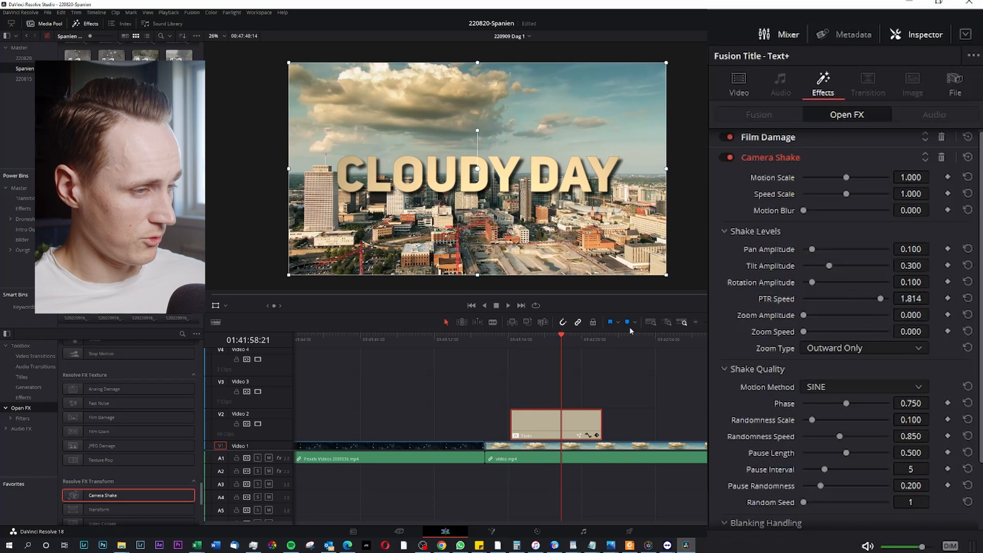
click(512, 339)
key(space)
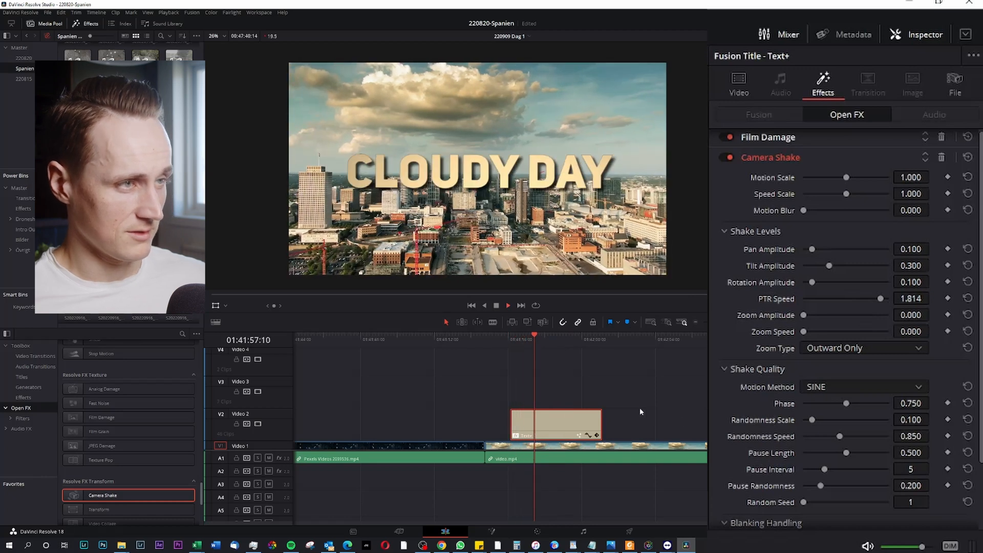
click(522, 339)
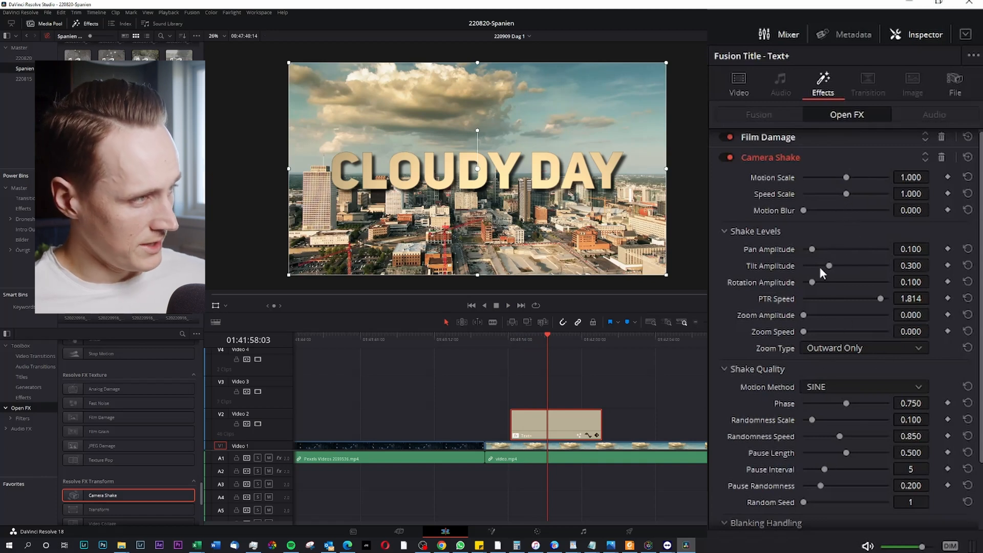
- Reduce the Camera Shake Tilt Amplitude to 0.140 and play the title from its opening frames
drag(829, 264, 816, 266)
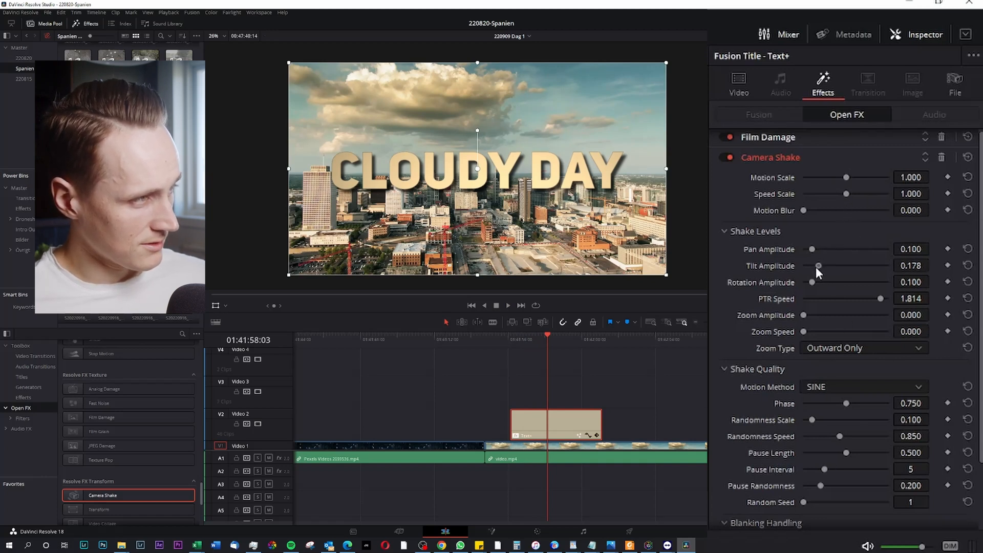
key(space)
click(517, 339)
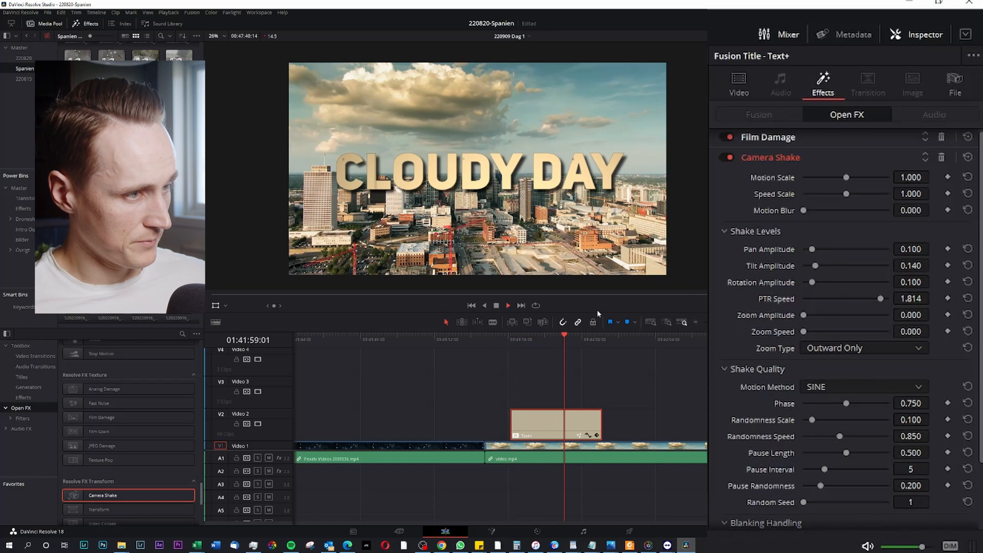
- Replay the opening of the title clip on Video 2 several times to judge the combined Film Damage and Camera Shake look
click(519, 339)
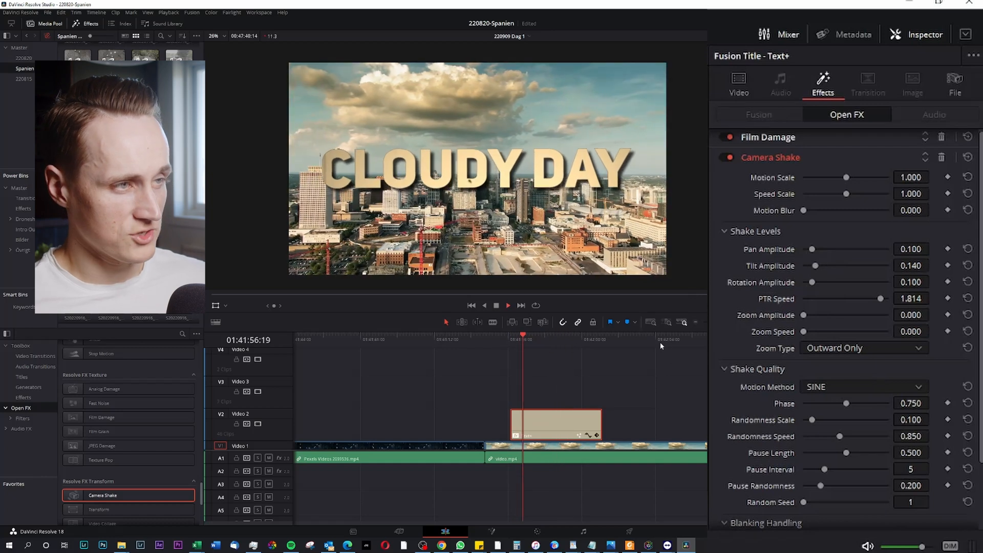
key(space)
click(518, 338)
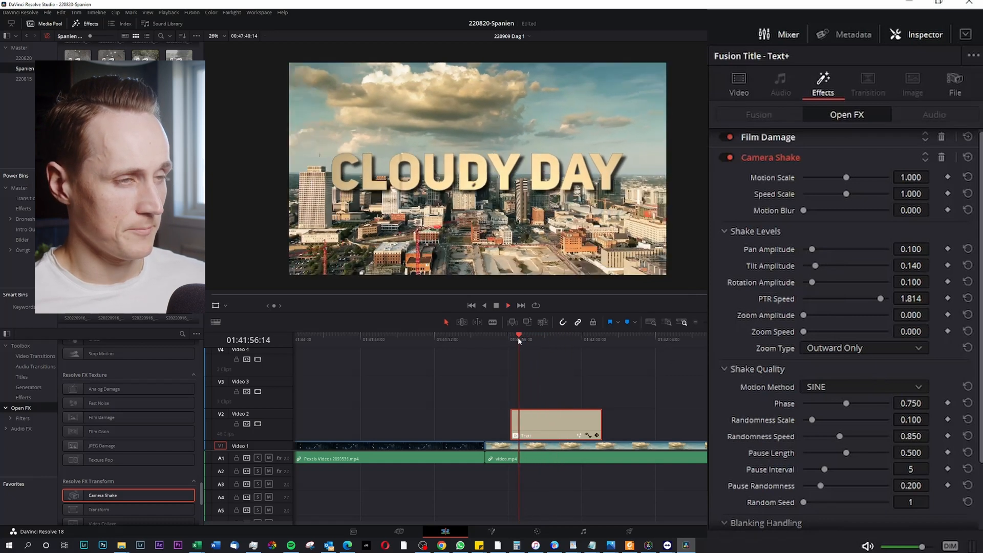
key(space)
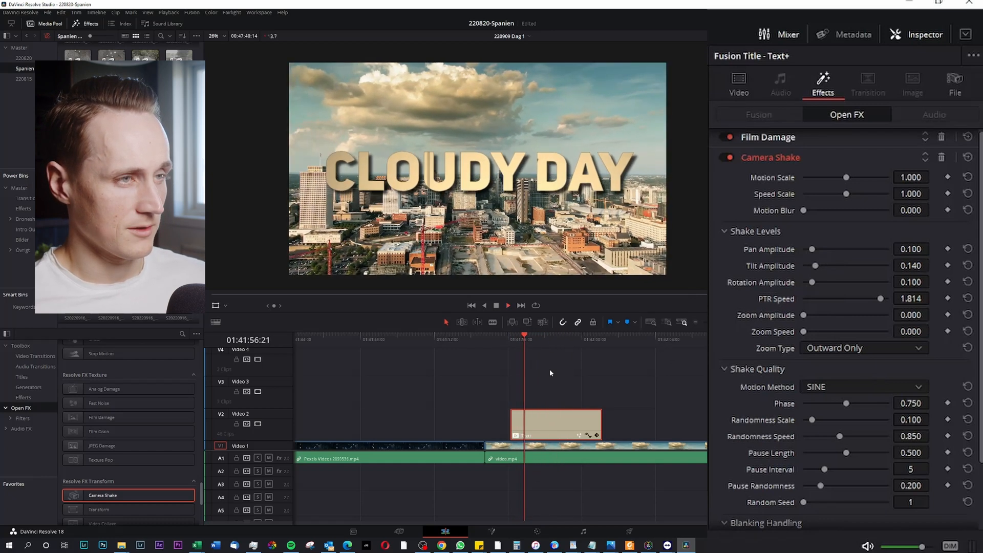
click(517, 338)
key(space)
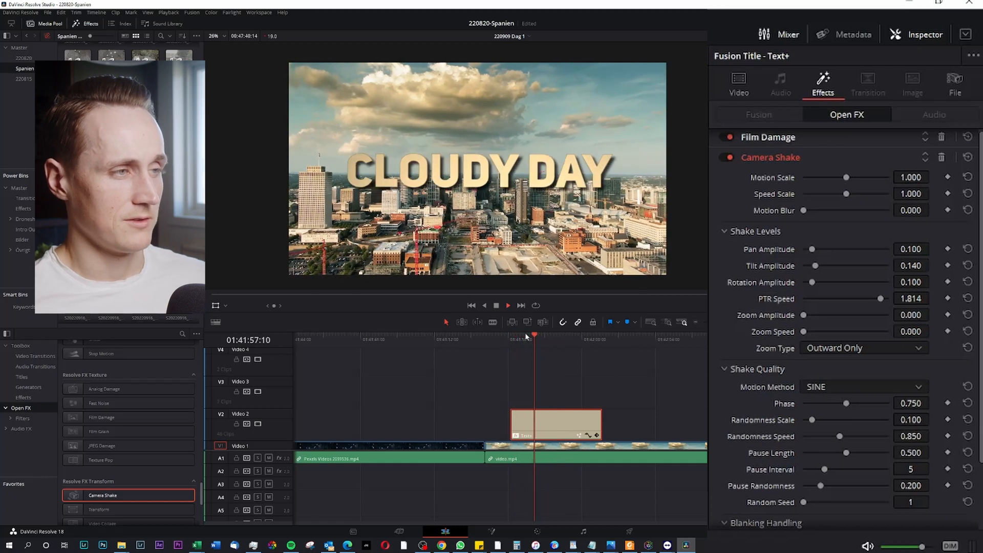
click(511, 337)
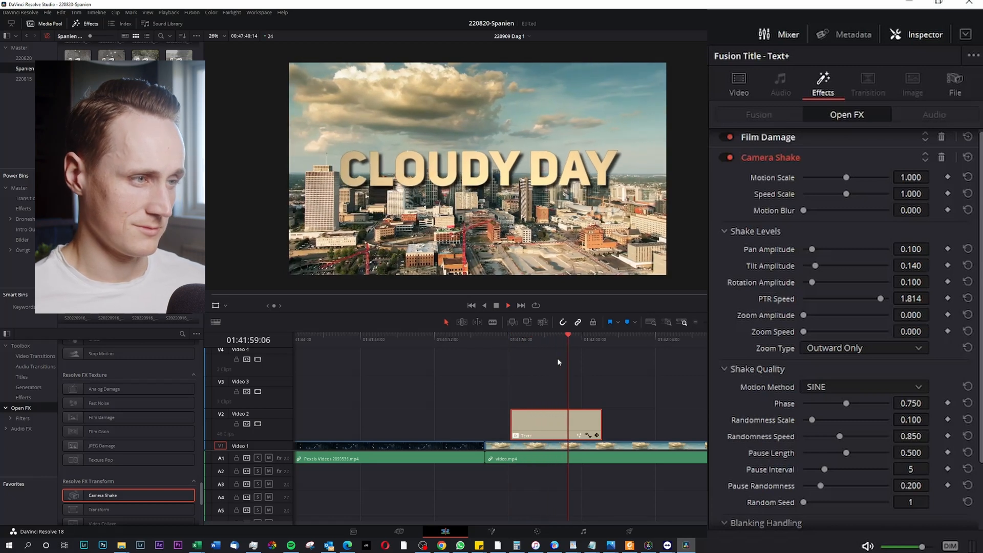
click(513, 339)
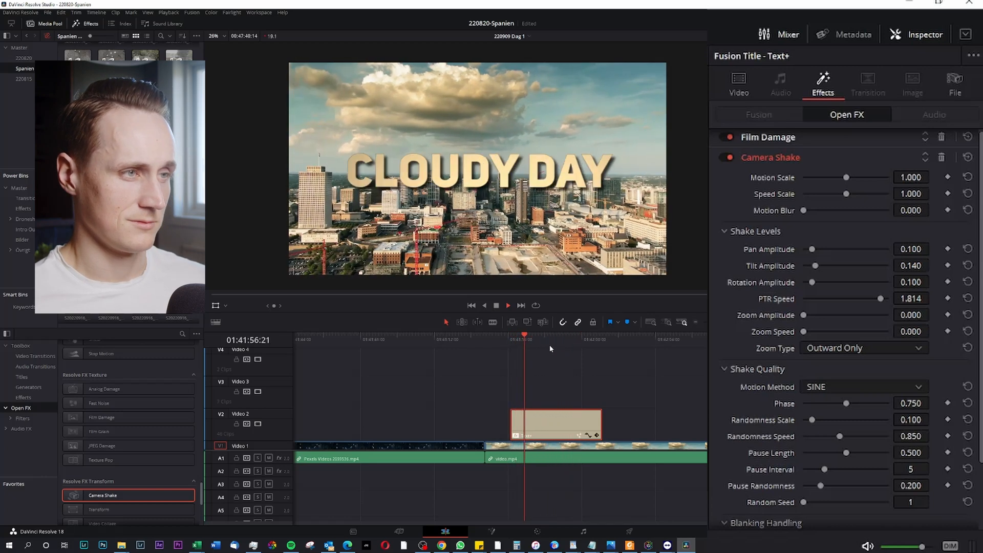